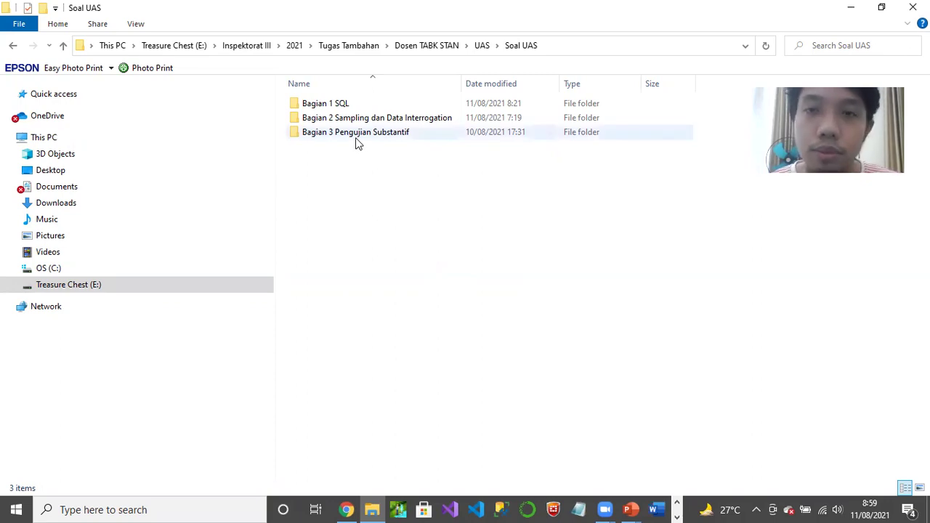
- Open the workbook "3. UAS TABK - Uji Substantif.xlsx" from the "Bagian 3 Pengujian Substantif" folder
mouse_move(356, 143)
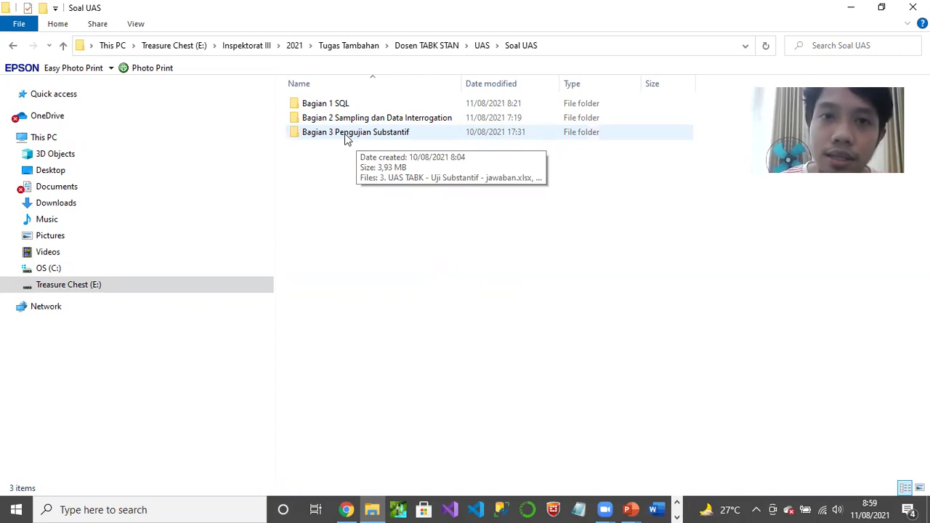
click(347, 138)
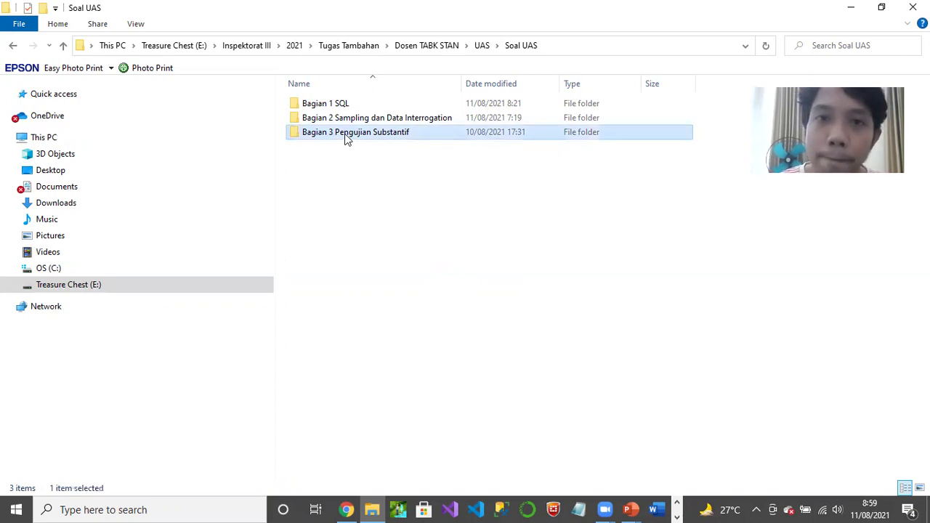
double_click(346, 138)
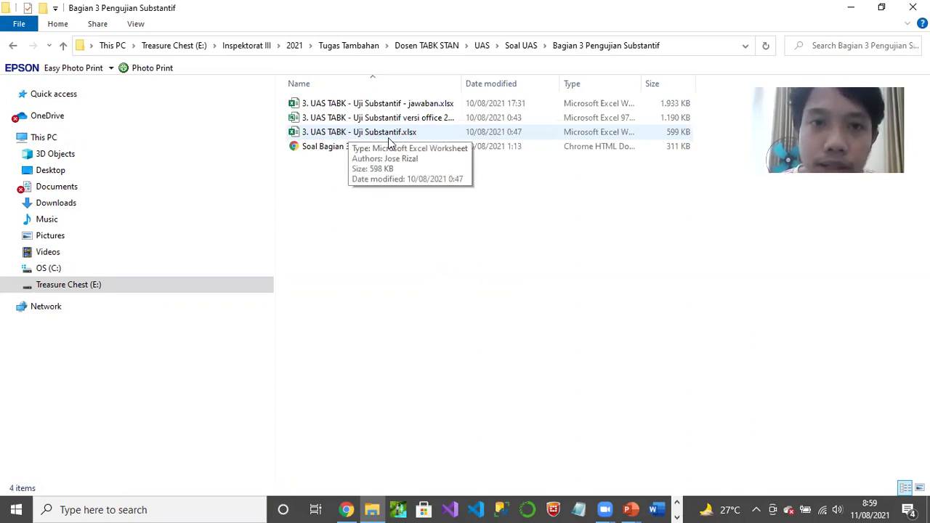
click(349, 133)
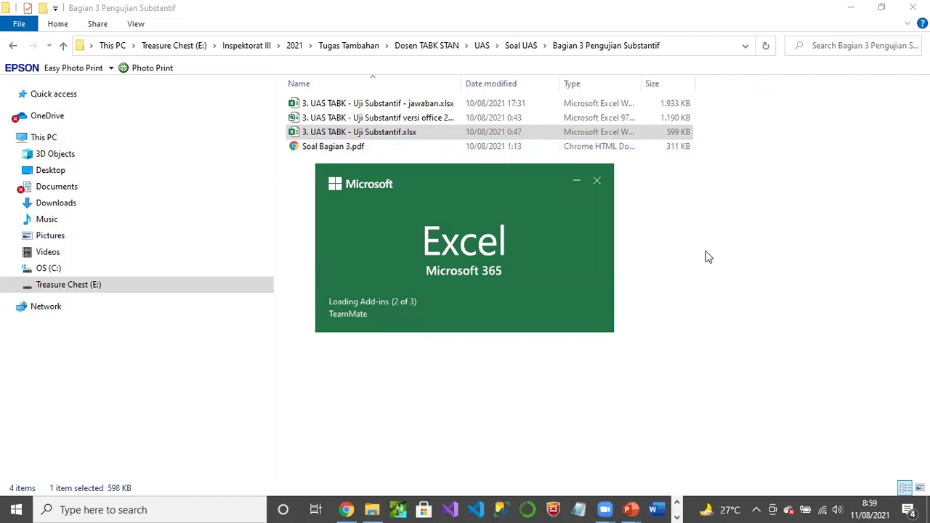
- Open "Soal Bagian 3.pdf" from the same folder and bring it up in Chrome
double_click(318, 147)
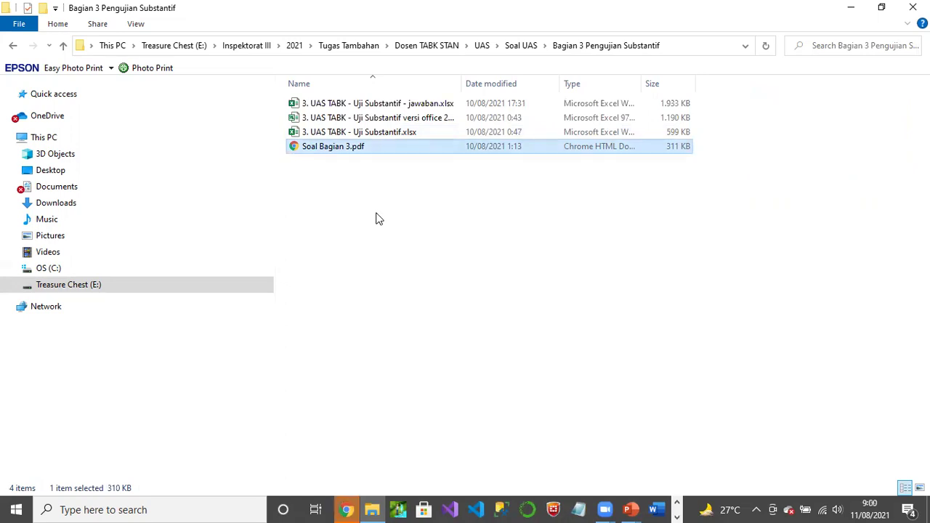
click(377, 218)
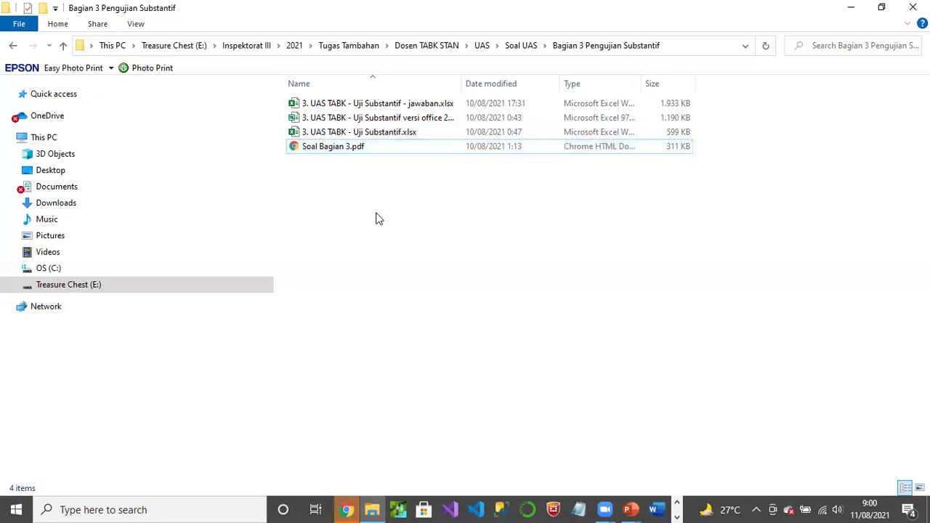
click(347, 509)
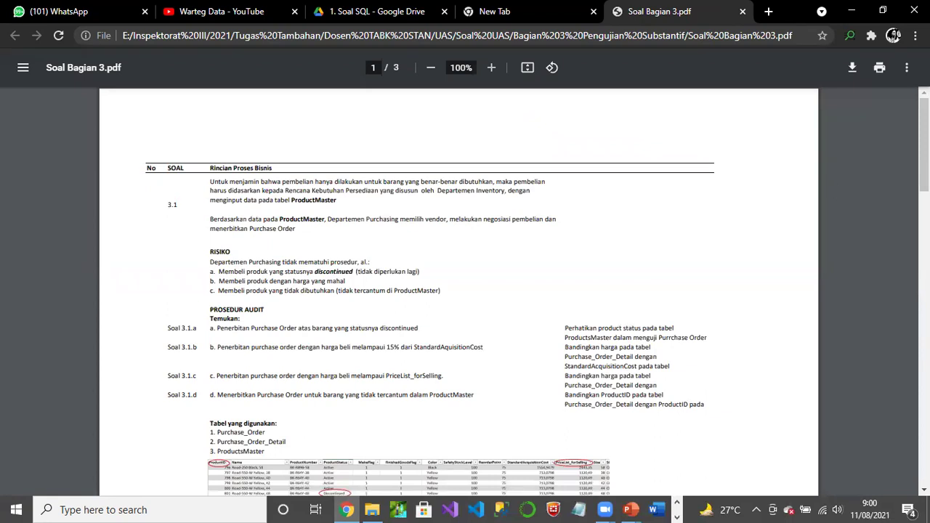
- Skim all three pages of the exam PDF, covering the business processes, risks and audit procedures of questions 3.1 to 3.3
scroll(514, 291, down, 1)
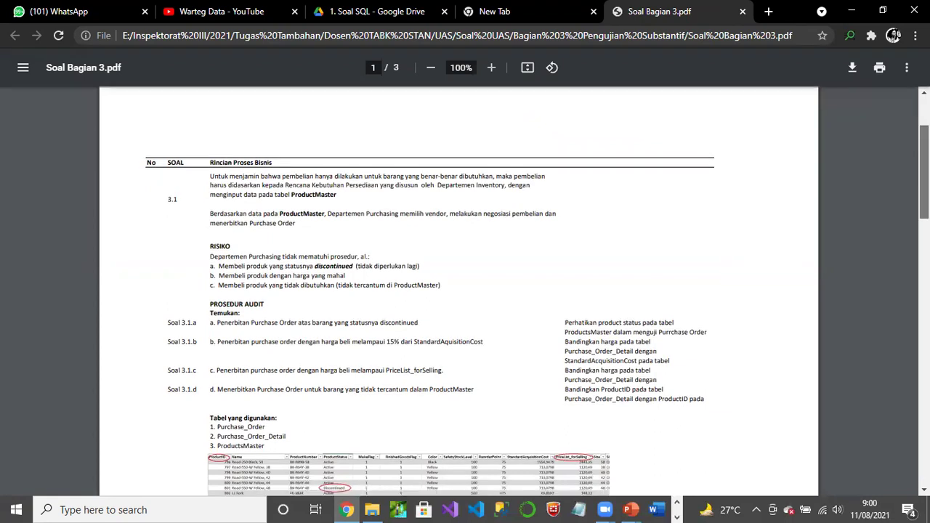
scroll(458, 291, down, 5)
scroll(458, 291, down, 2)
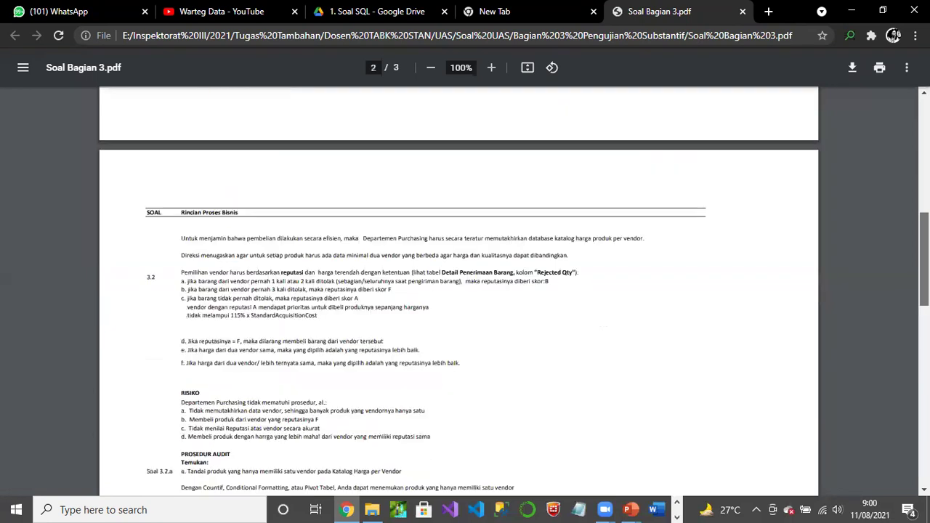
scroll(458, 290, down, 1)
scroll(458, 290, up, 8)
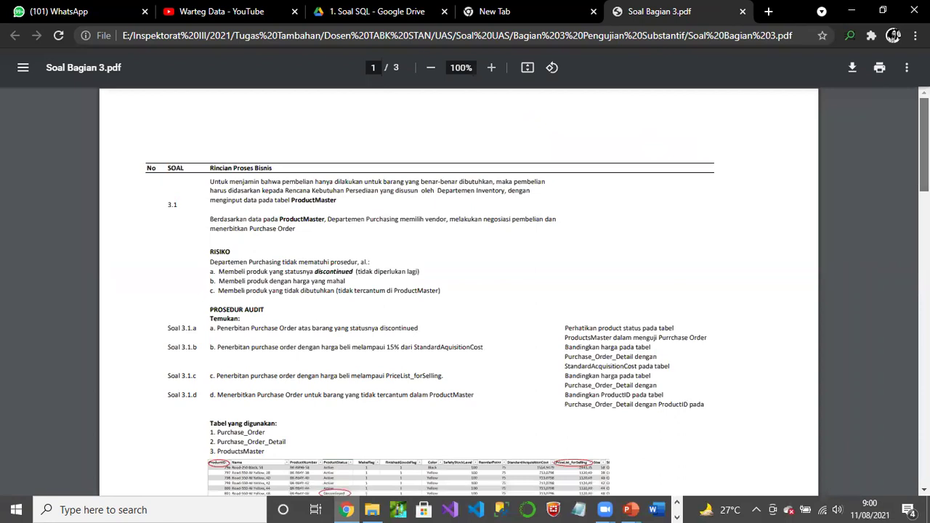
scroll(458, 291, down, 3)
scroll(458, 290, down, 3)
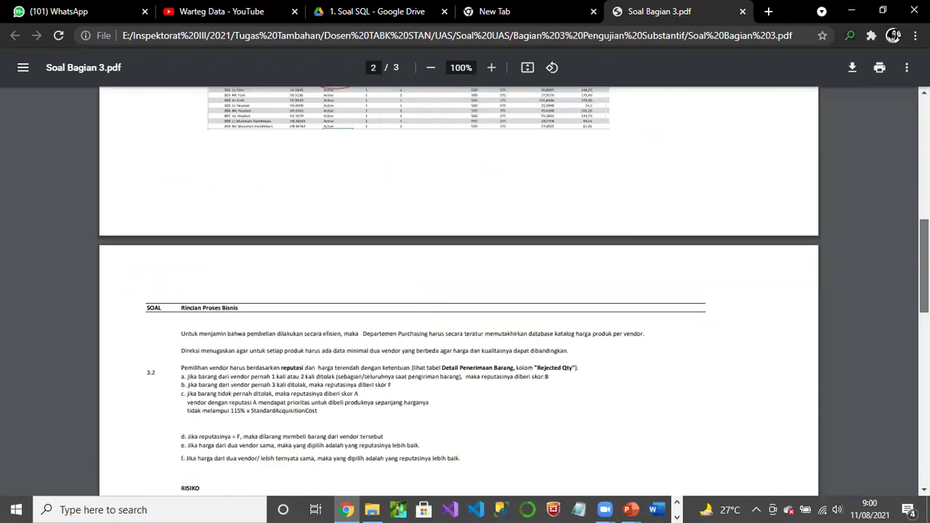
scroll(458, 290, down, 3)
scroll(458, 290, down, 6)
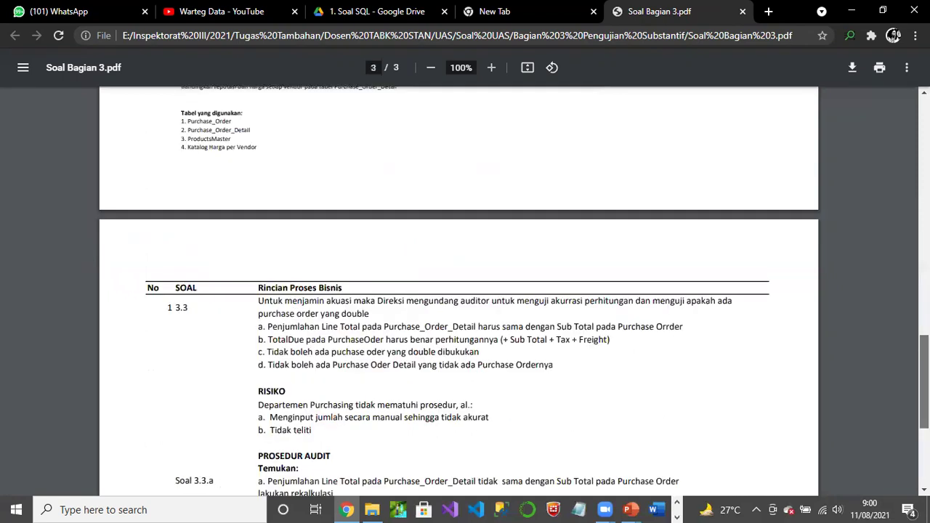
scroll(458, 290, down, 1)
scroll(459, 290, down, 3)
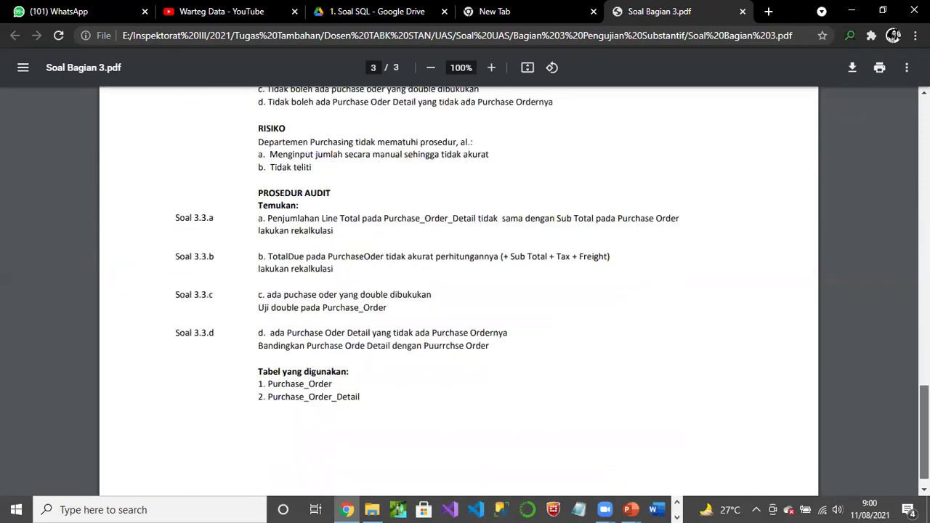
scroll(458, 290, down, 1)
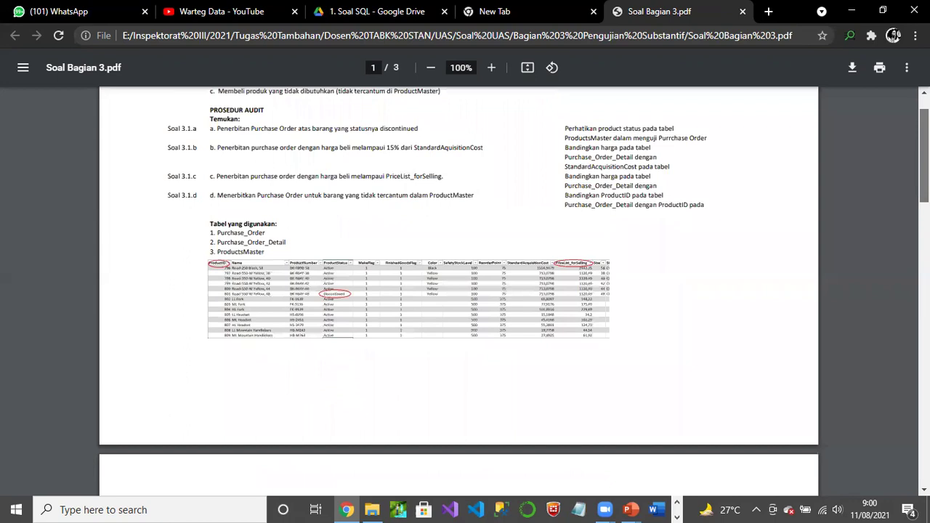
scroll(458, 290, up, 3)
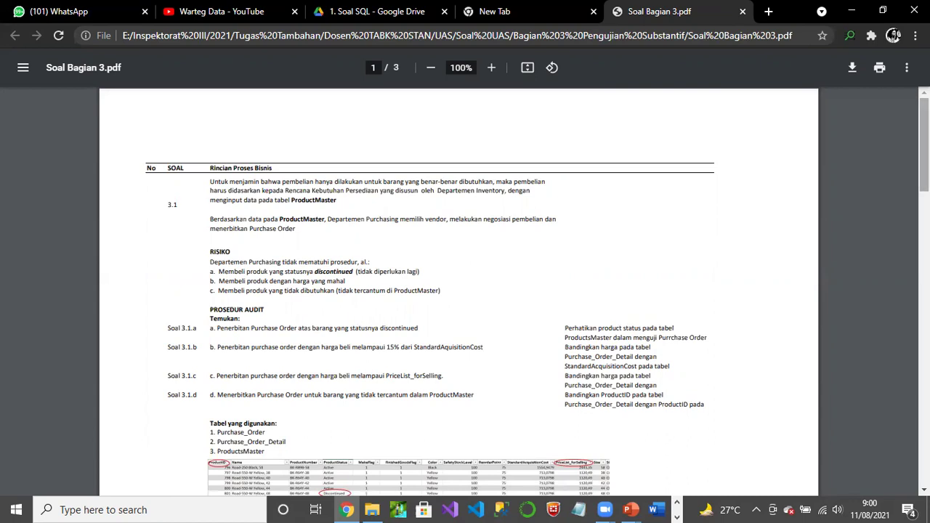
- Read question 3.1 on the first page, including its risks, audit procedures a to d and the tables to use
scroll(457, 290, down, 1)
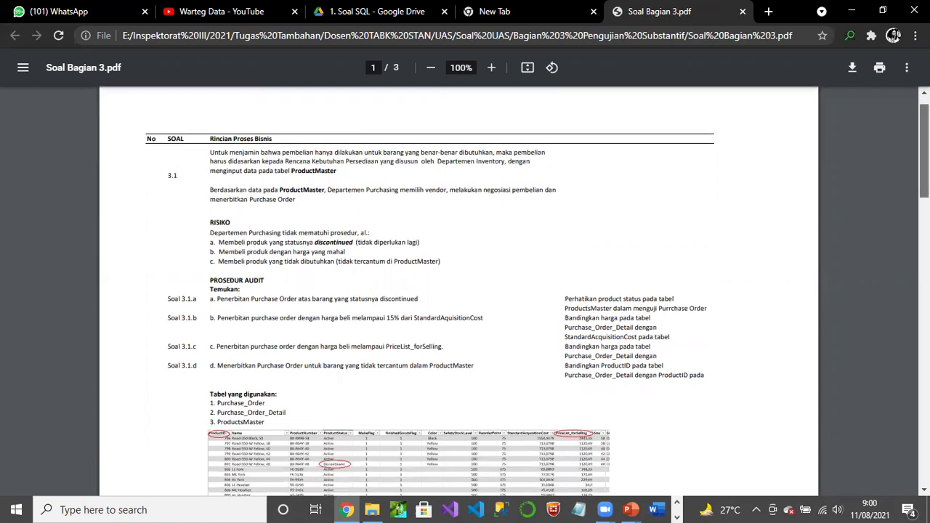
scroll(458, 290, down, 1)
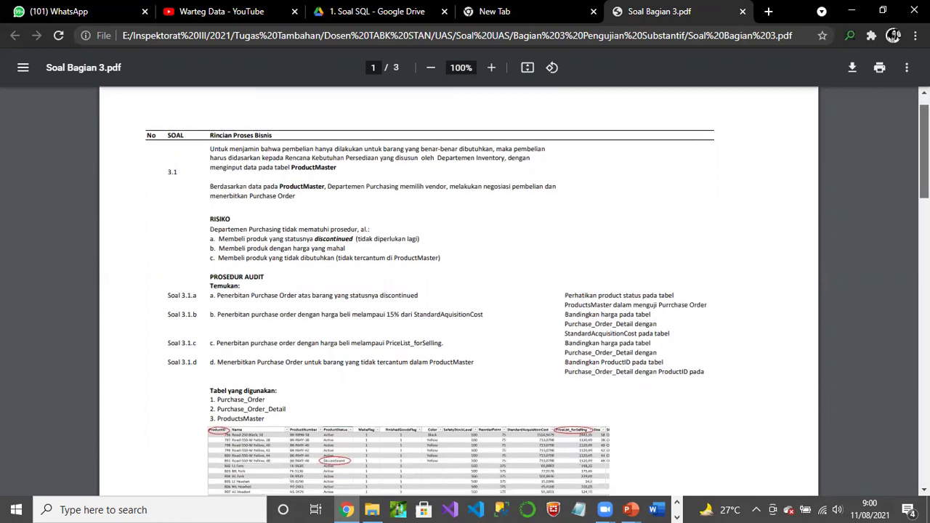
scroll(457, 291, up, 1)
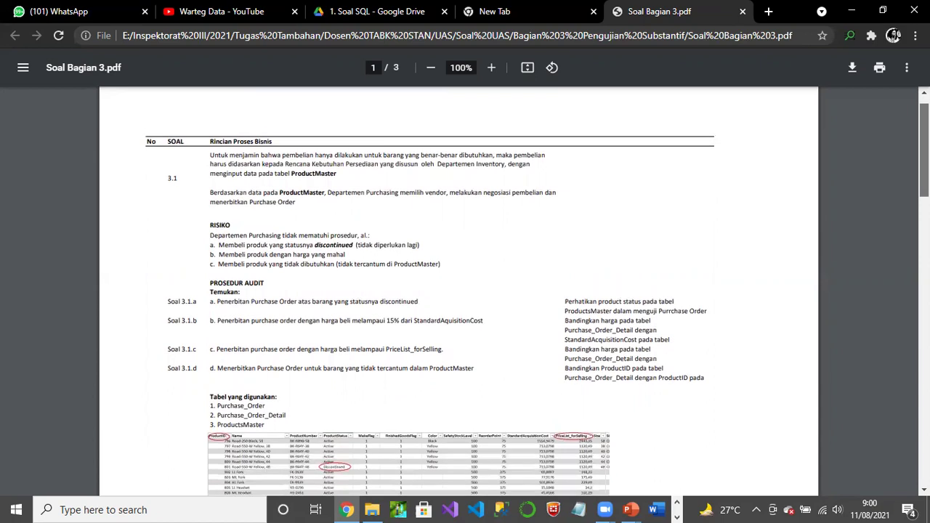
scroll(458, 291, down, 1)
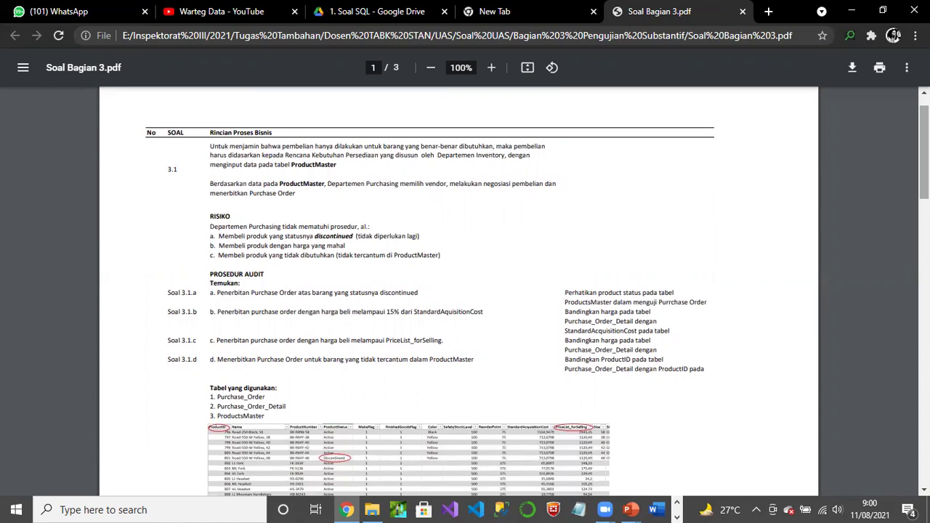
scroll(457, 291, down, 2)
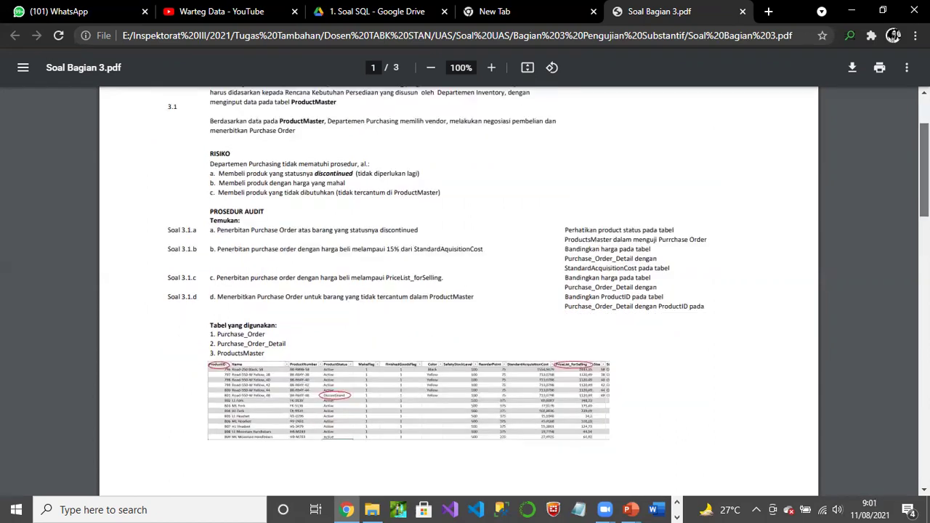
scroll(458, 291, down, 1)
scroll(457, 291, down, 1)
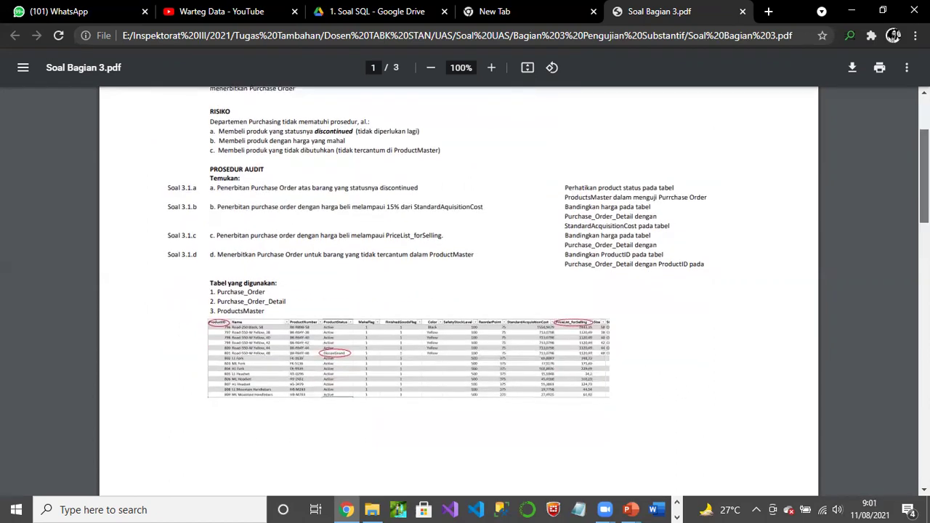
scroll(457, 291, up, 1)
scroll(458, 290, up, 3)
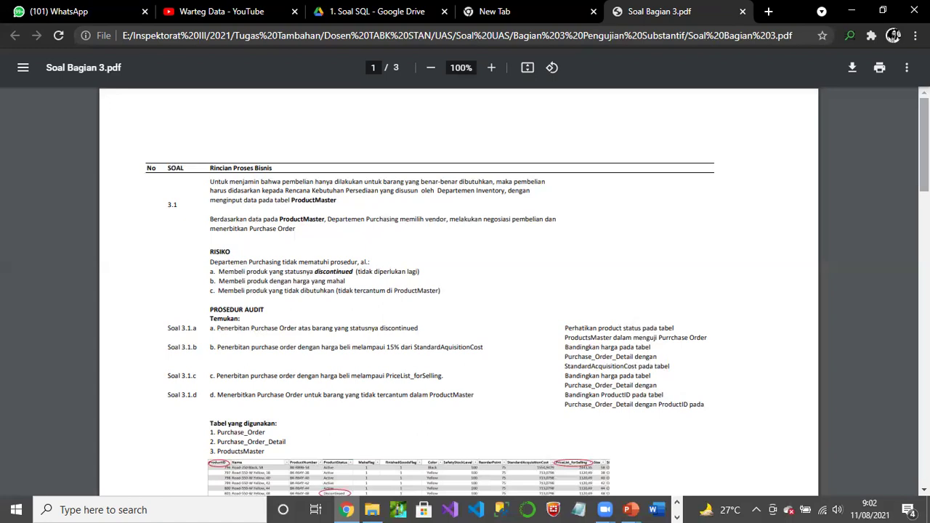
- Switch to the Uji Substantif workbook in Excel, maximize its window and close the Document Recovery pane
key(alt+Tab)
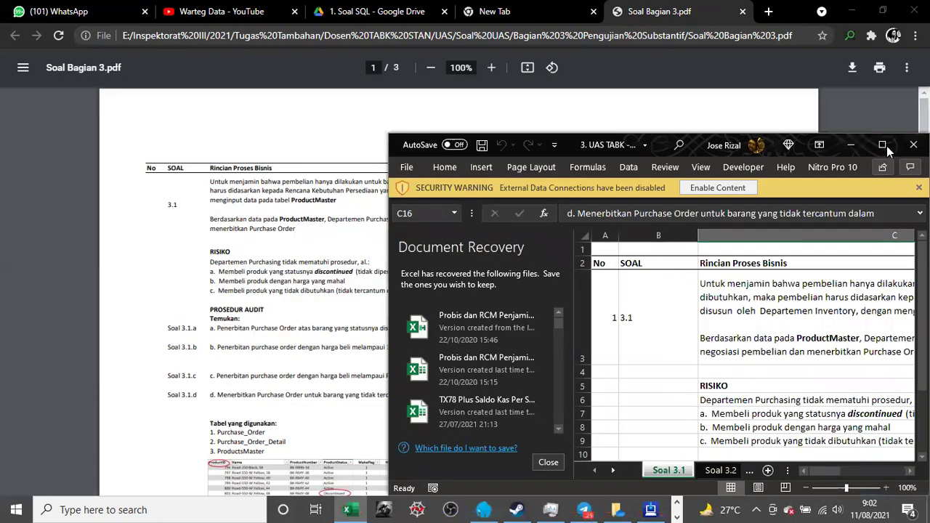
double_click(581, 151)
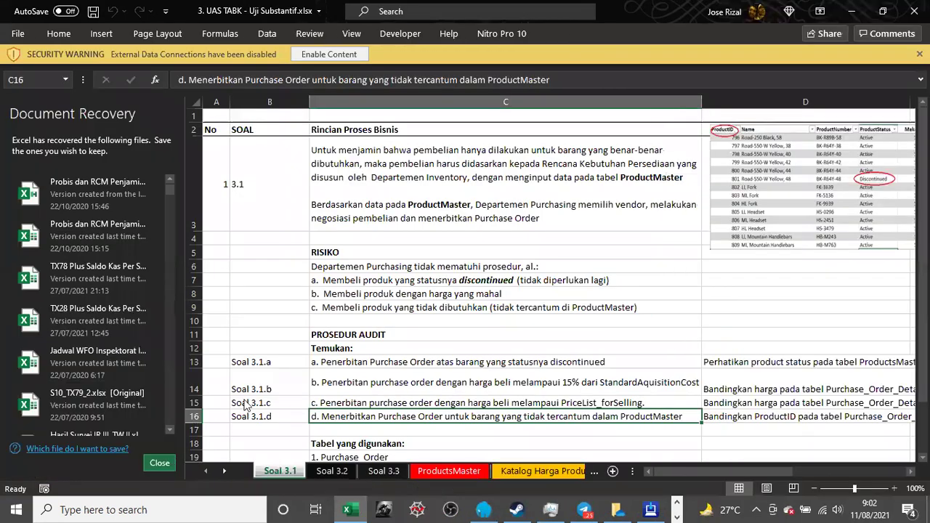
click(159, 463)
click(337, 213)
key(Return)
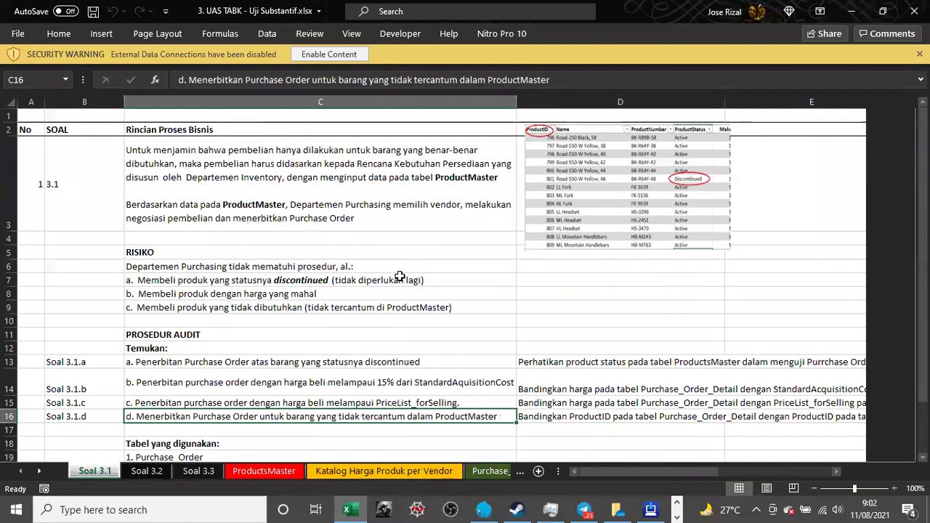
- Examine the sample product table beside the question 3.1 text, across to its selling price column
click(398, 276)
key(Up)
key(Up)
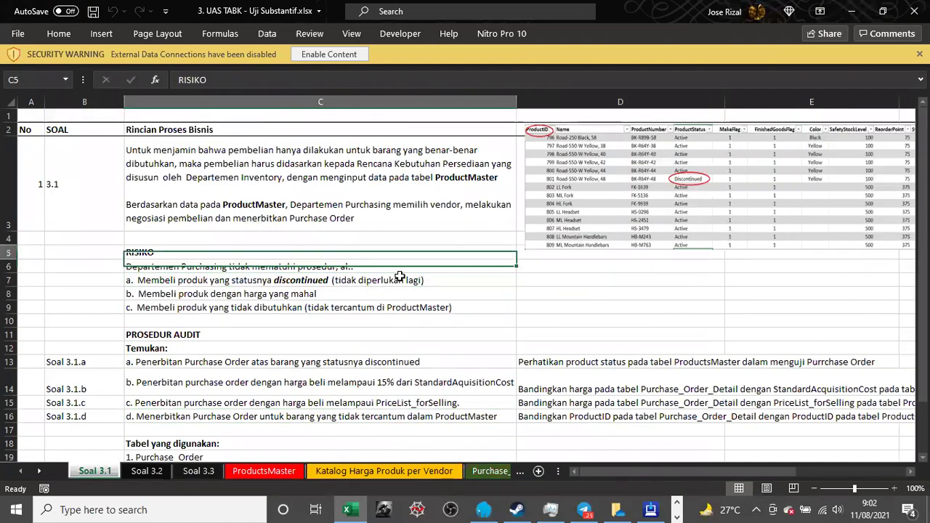
key(Up)
key(Up)
key(Up)
key(Up)
key(Right)
key(Right)
key(Right)
key(Right)
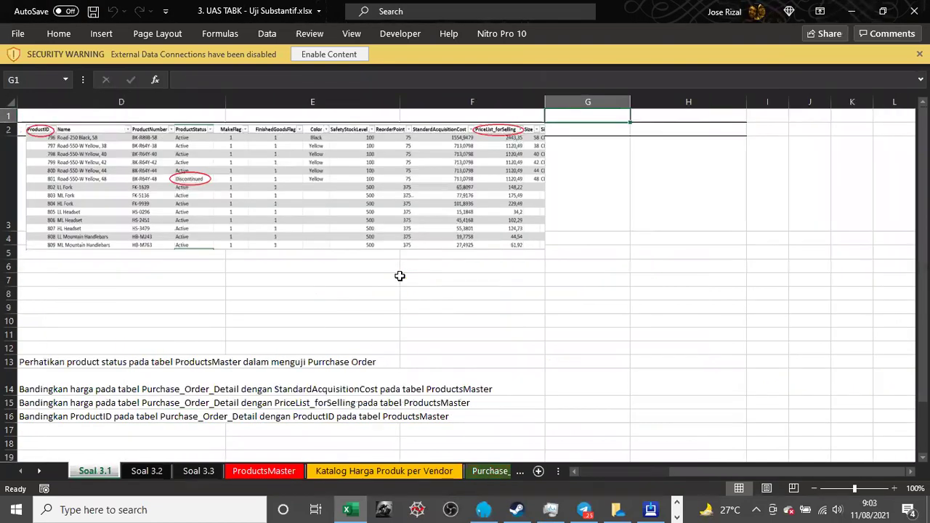
key(Down)
key(Home)
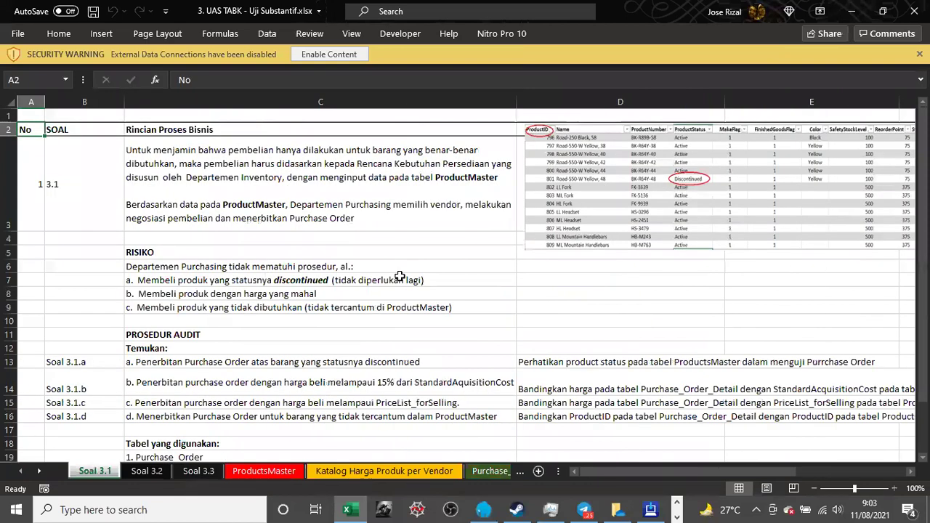
- Examine audit procedure 3.1.a about purchase orders for discontinued goods and its hint in cell D13
key(Down)
key(Down)
key(Down)
key(Down)
key(Down)
key(Down)
key(Down)
key(Down)
key(Down)
key(Down)
key(Down)
key(Right)
key(Right)
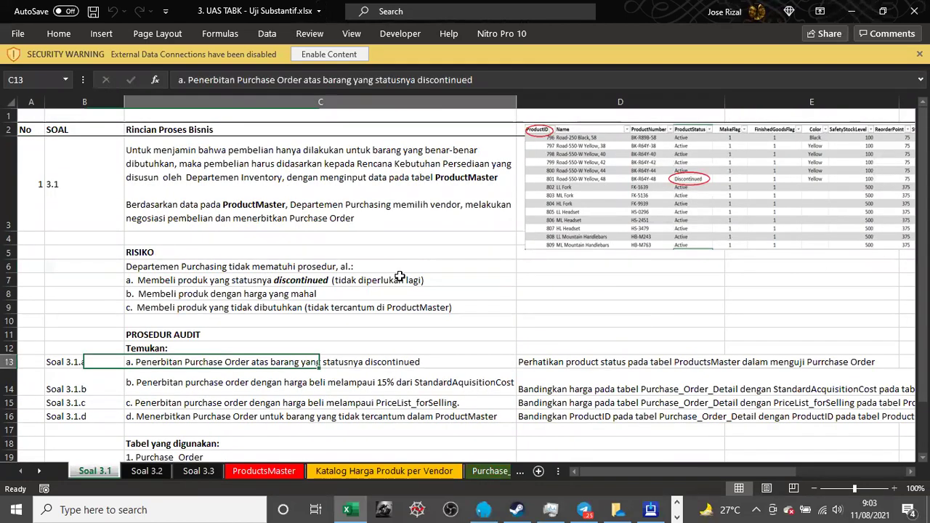
key(Right)
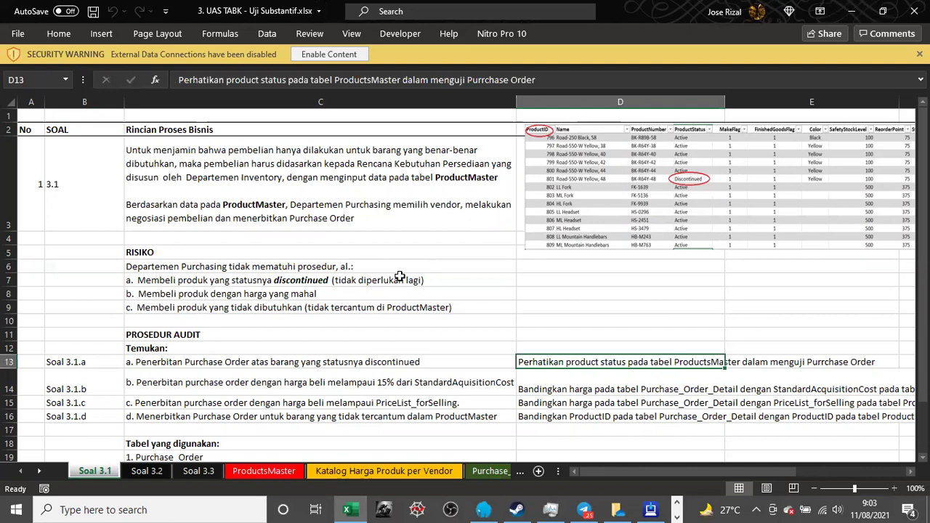
key(Up)
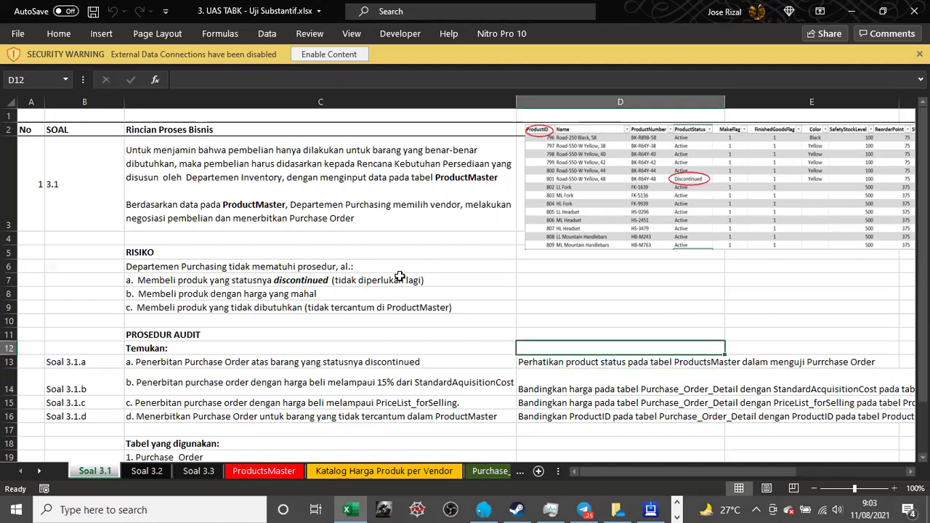
key(Down)
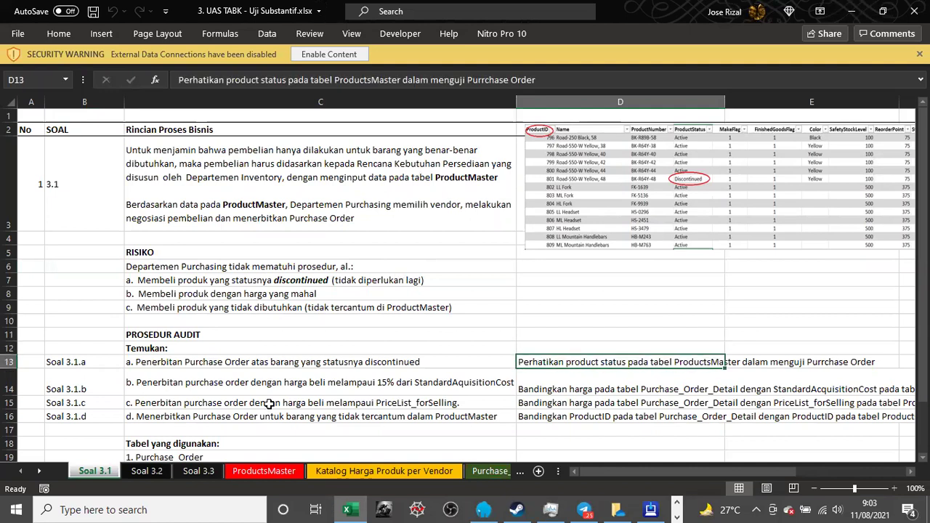
- Open the Purchase_Order sheet and go to its first column heading, PurchaseOrderID
click(489, 471)
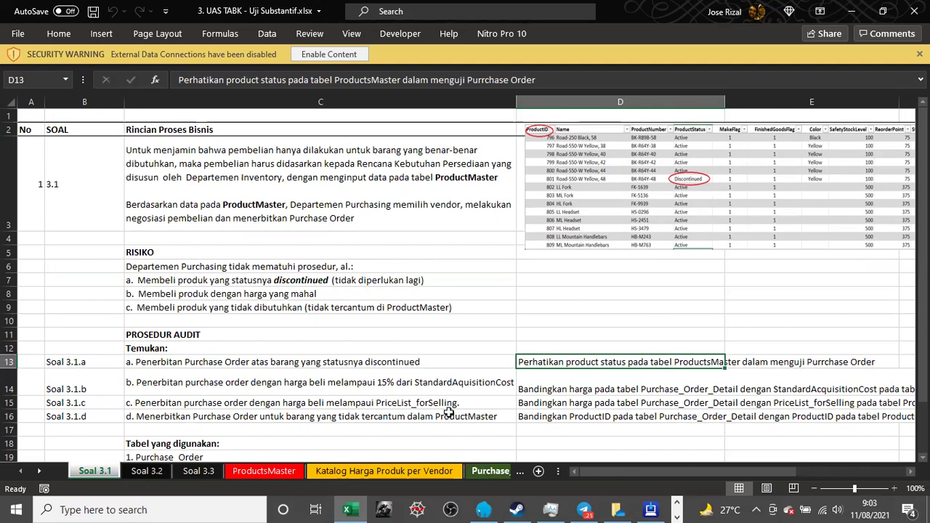
click(362, 264)
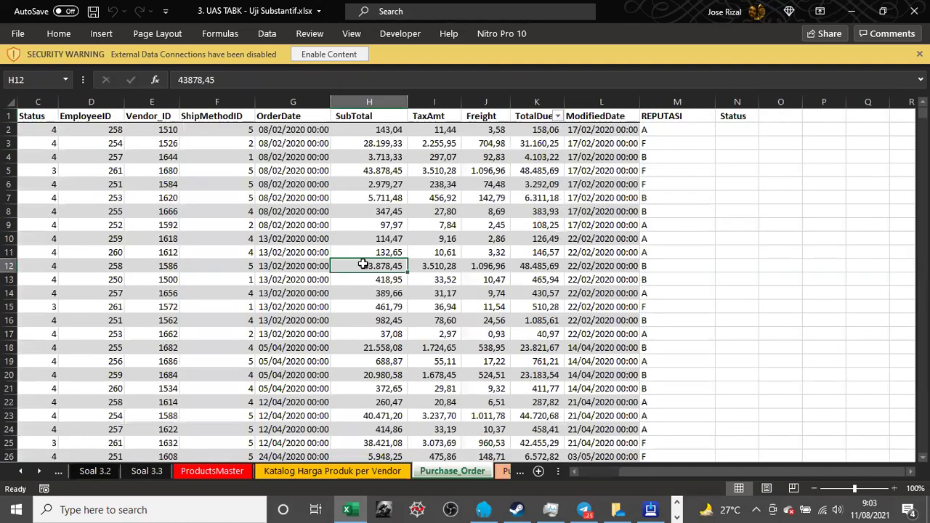
key(Up)
key(Up)
key(Up)
key(Up)
key(Up)
key(Up)
key(Up)
key(Up)
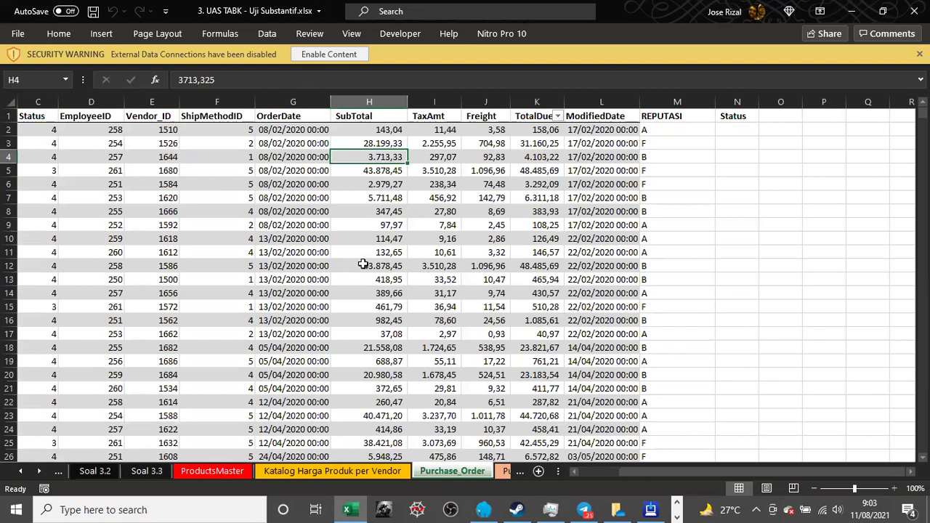
key(Up)
key(Up)
key(Up)
key(Left)
key(Left)
key(Left)
key(Left)
key(Left)
key(Left)
key(Left)
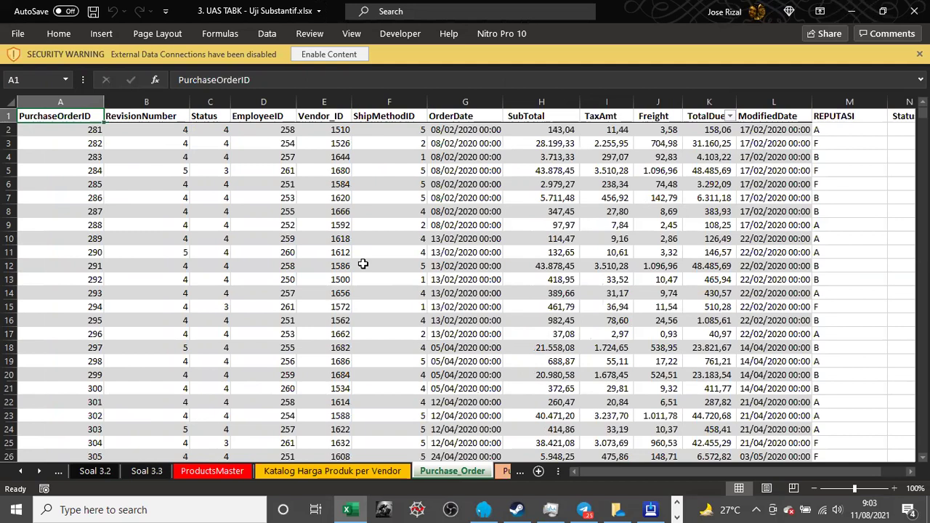
- Examine the EmployeeID, Vendor_ID and OrderDate fields of the first purchase order record
key(Right)
key(Right)
key(Down)
key(Right)
key(Right)
key(Right)
key(Right)
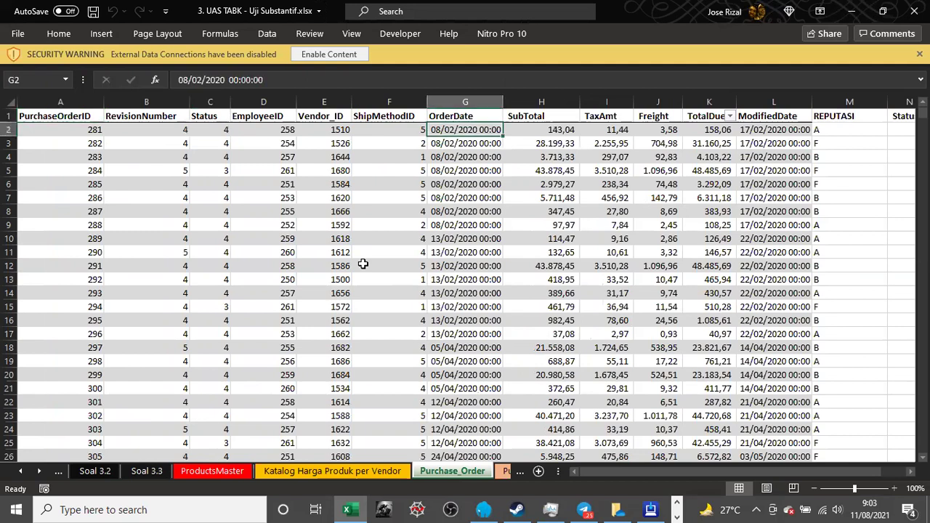
key(Left)
key(Left)
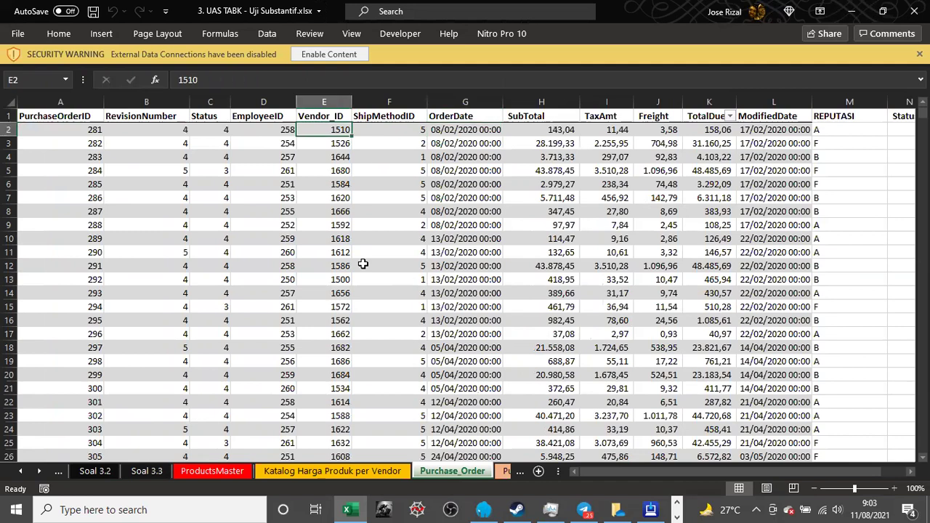
key(Left)
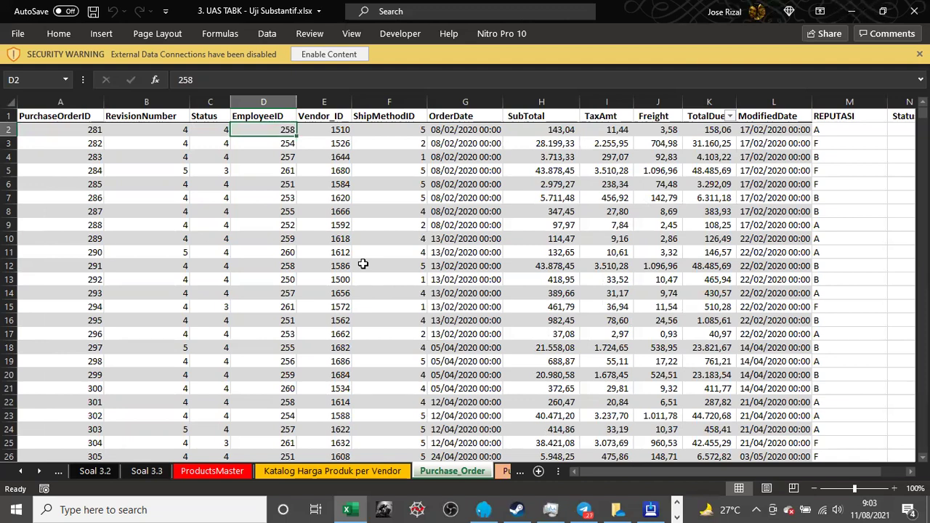
key(Right)
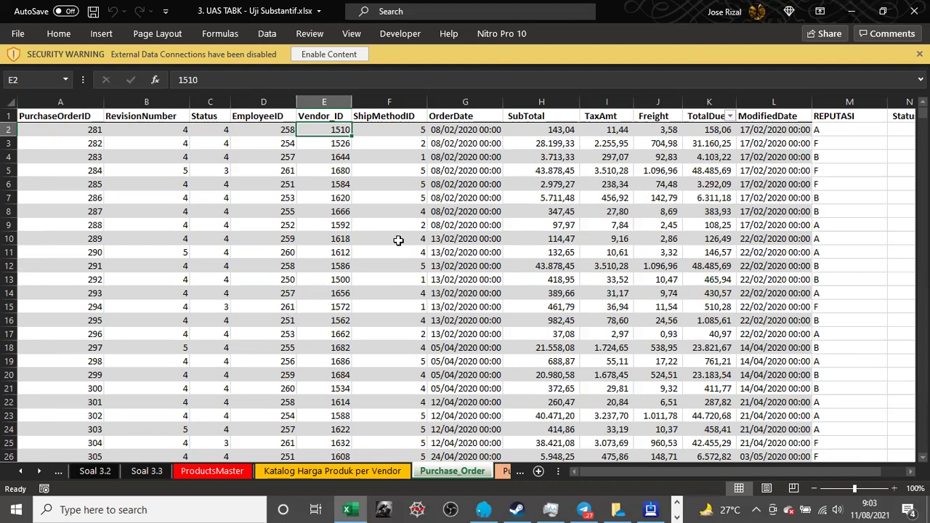
- Examine the SubTotal, TaxAmt and Freight columns of the Purchase_Order table, ending on the first record's subtotal
click(519, 181)
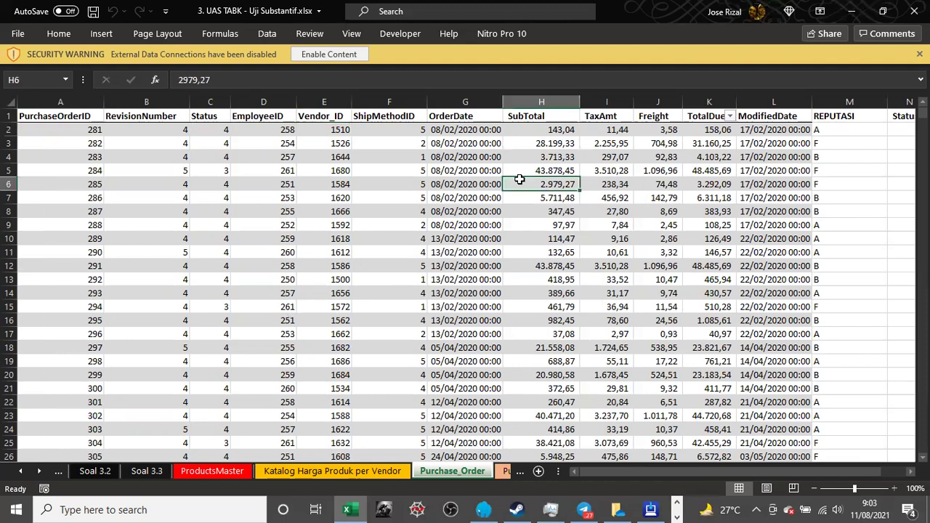
key(ctrl+Up)
key(Right)
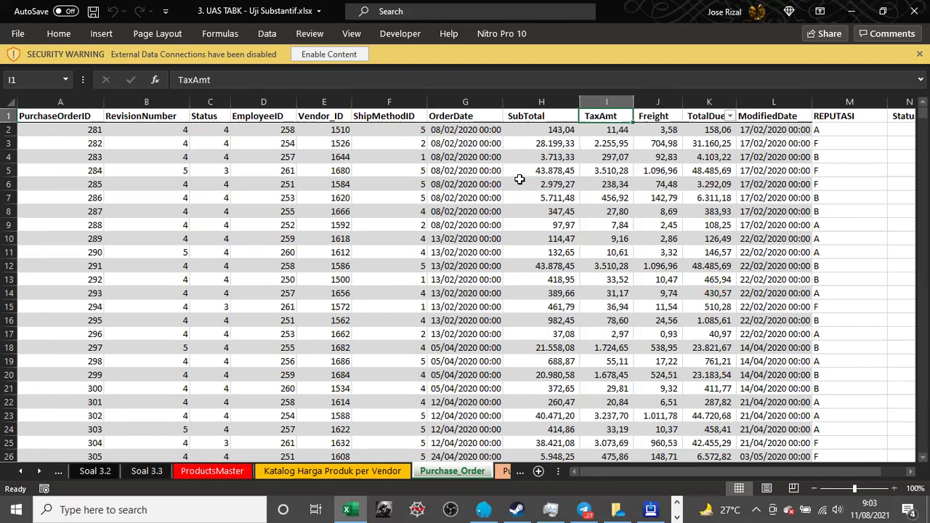
key(Right)
key(Right)
key(Left)
key(Left)
key(Left)
key(Right)
key(Left)
key(Down)
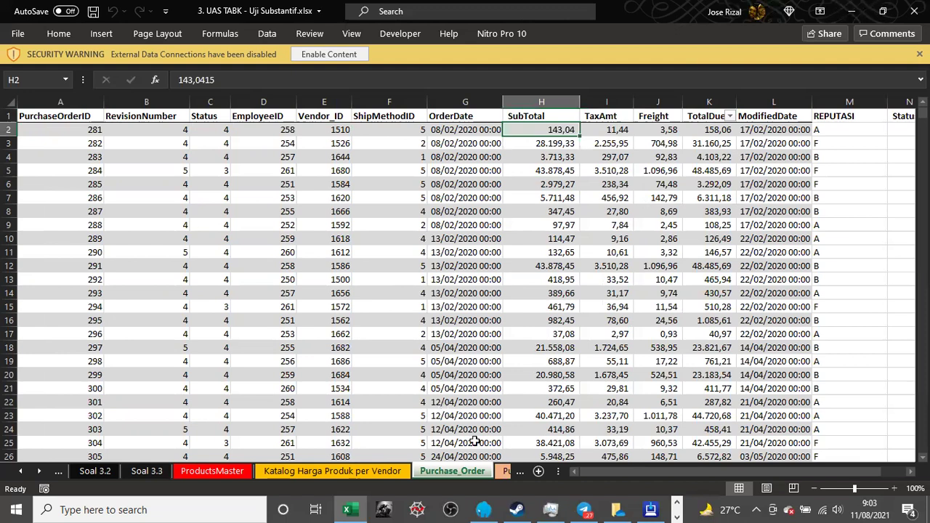
- Review the first purchase order's amounts from SubTotal to TotalDue, plus its ModifiedDate and REPUTASI fields
click(504, 471)
click(362, 472)
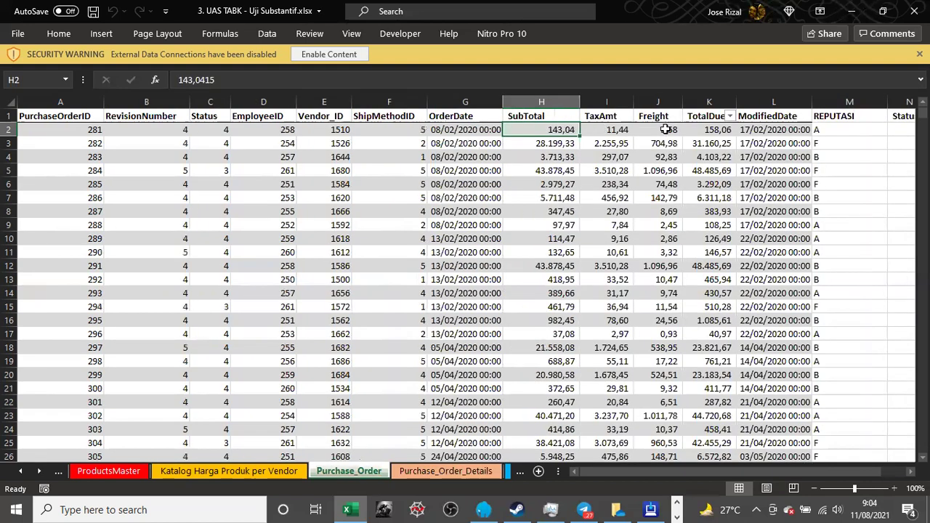
key(Right)
key(Right)
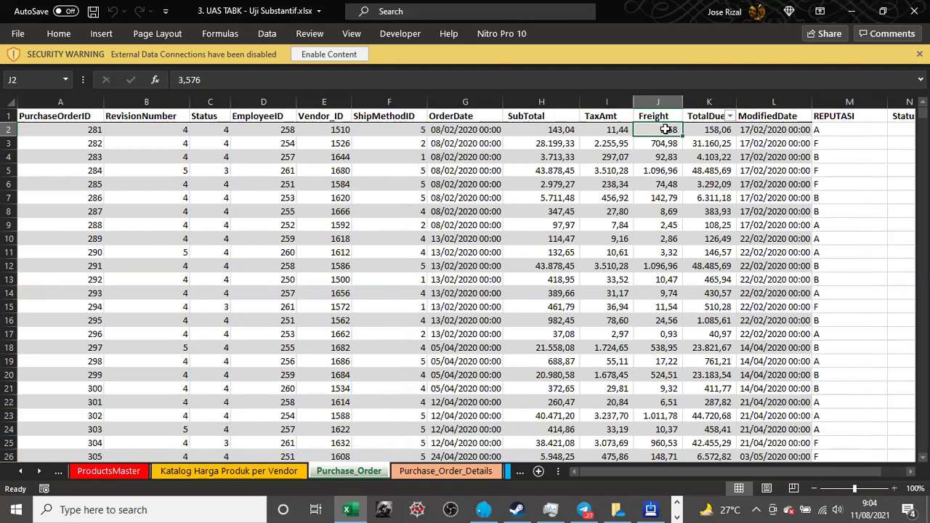
click(708, 135)
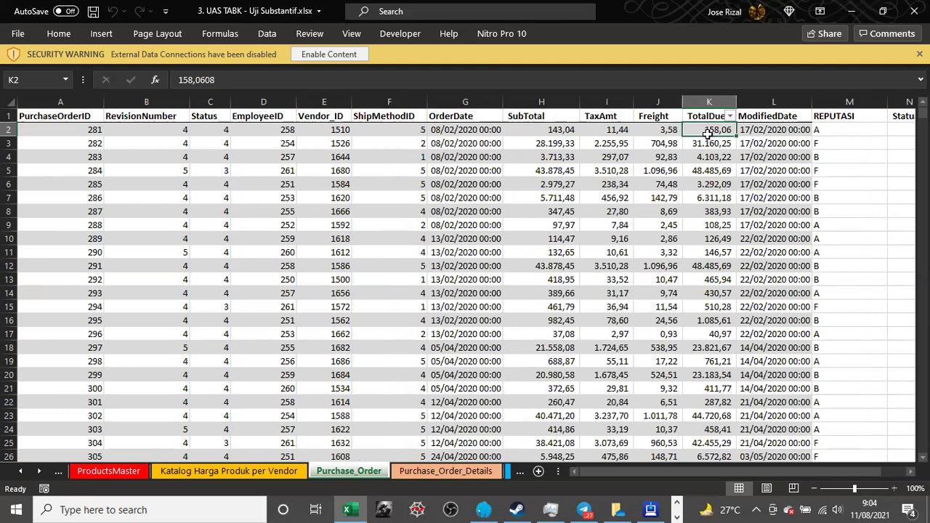
key(Right)
key(Right)
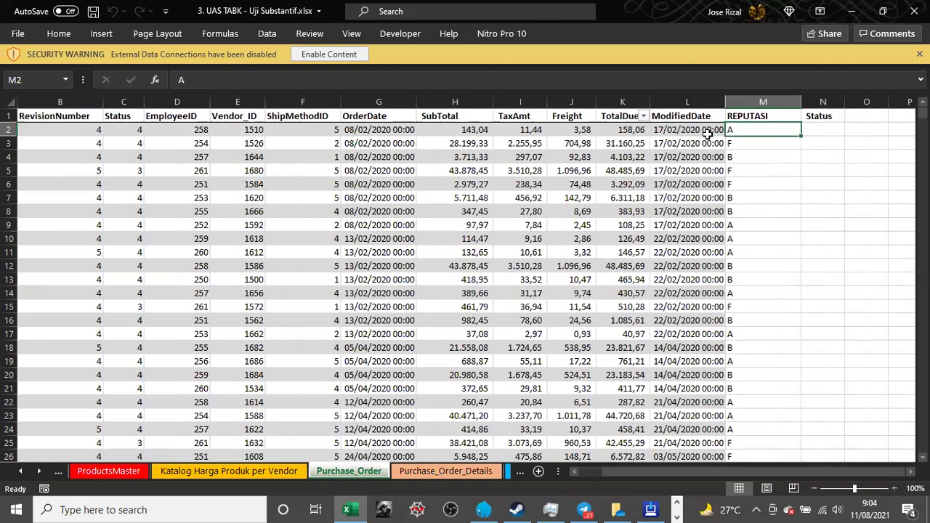
key(Left)
key(Left)
key(Left)
key(Left)
key(Left)
key(Left)
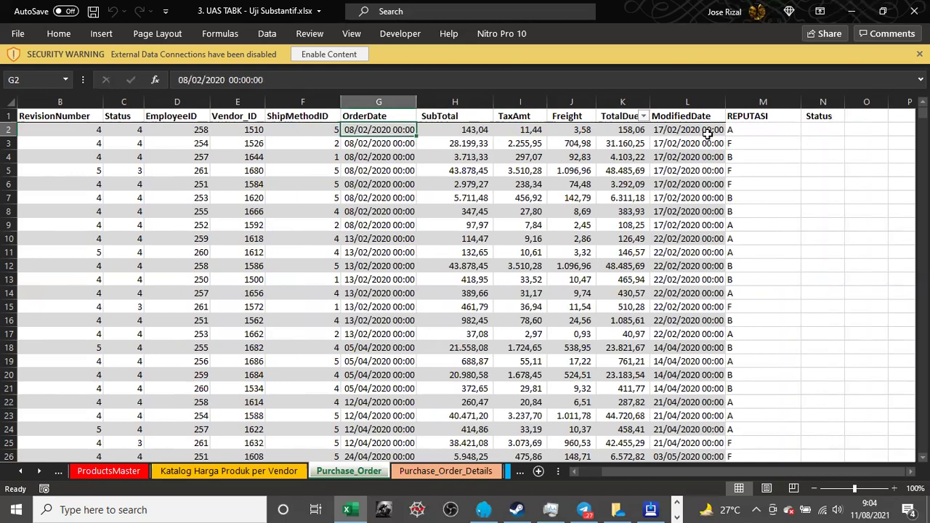
key(Right)
key(Right)
key(Right)
key(Left)
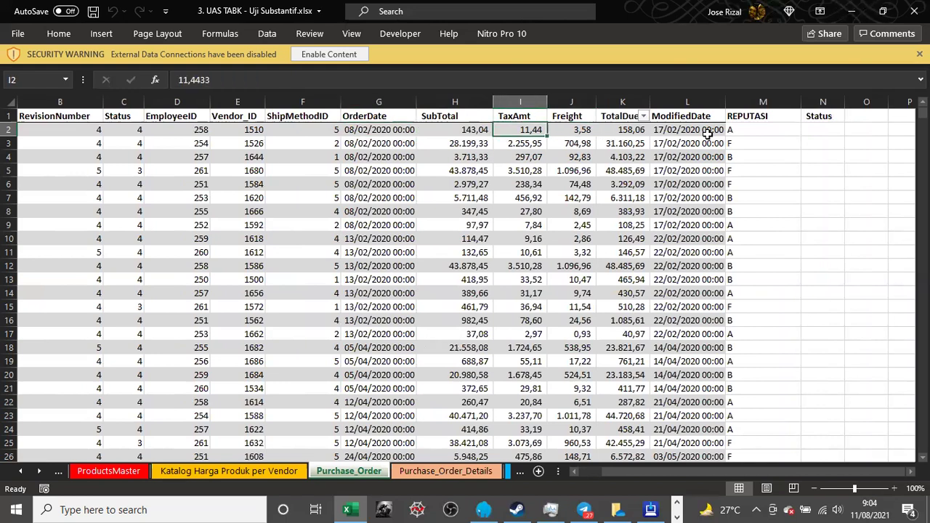
- Check the PurchaseOrderID values in the first rows of the Purchase_Order table and return to the column heading
key(Home)
key(Down)
key(Down)
key(Down)
key(Down)
key(Down)
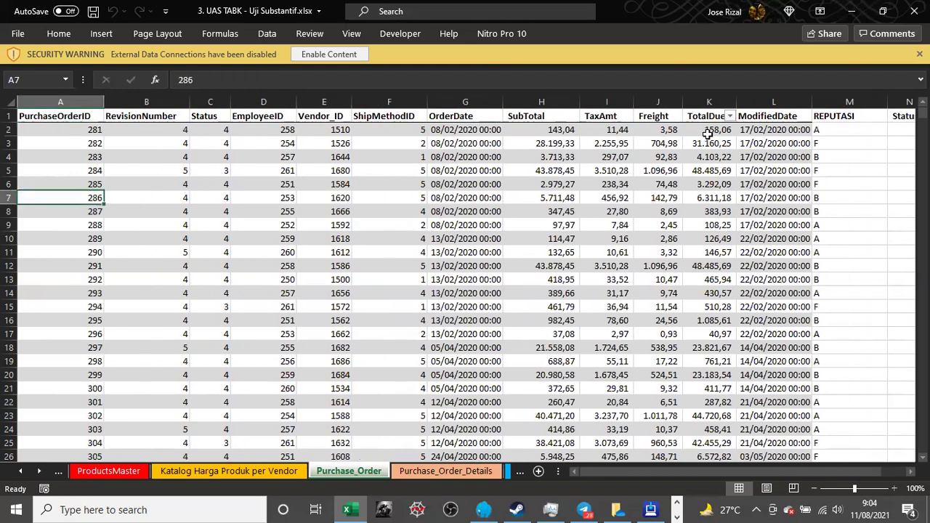
key(Up)
key(ctrl+Up)
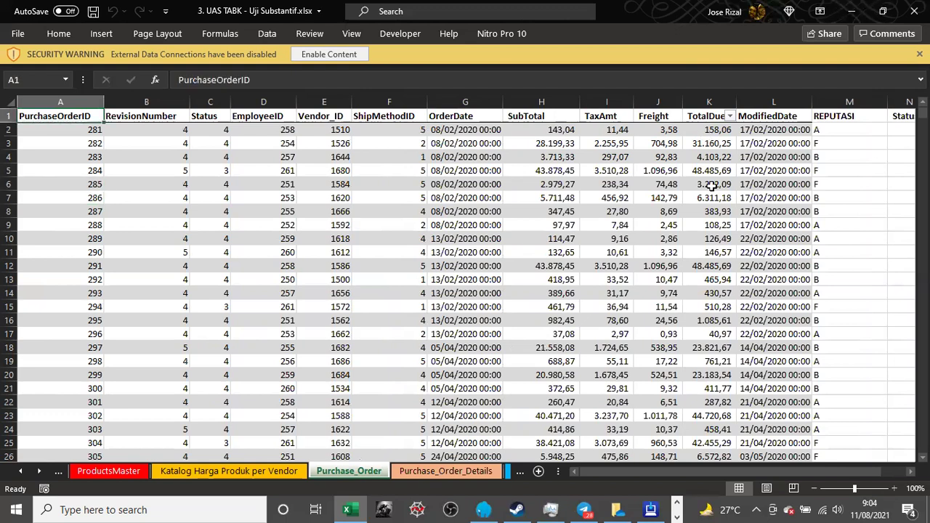
- Open the Purchase_Order_Details sheet and examine the PurchaseOrderID values in its first rows
click(436, 472)
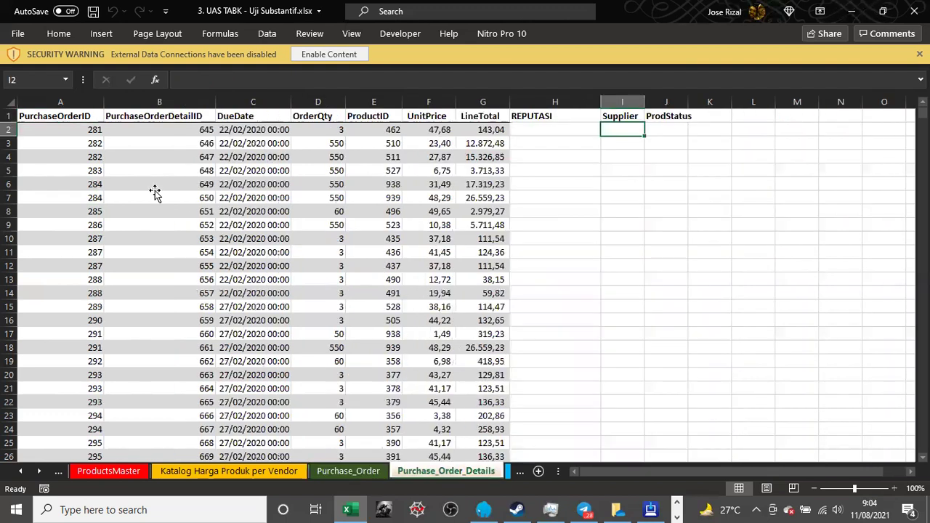
click(155, 187)
key(Up)
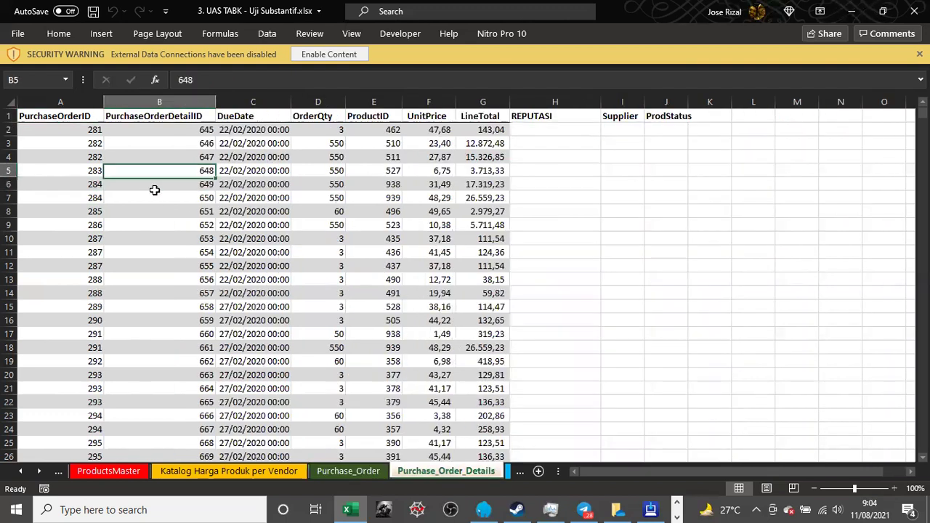
key(ctrl+Home)
key(Down)
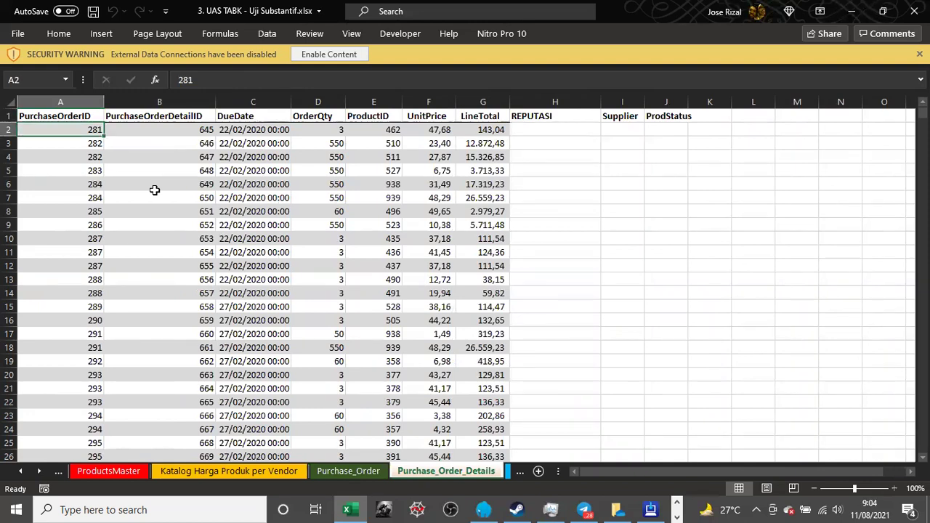
key(Down)
key(Down)
key(Down)
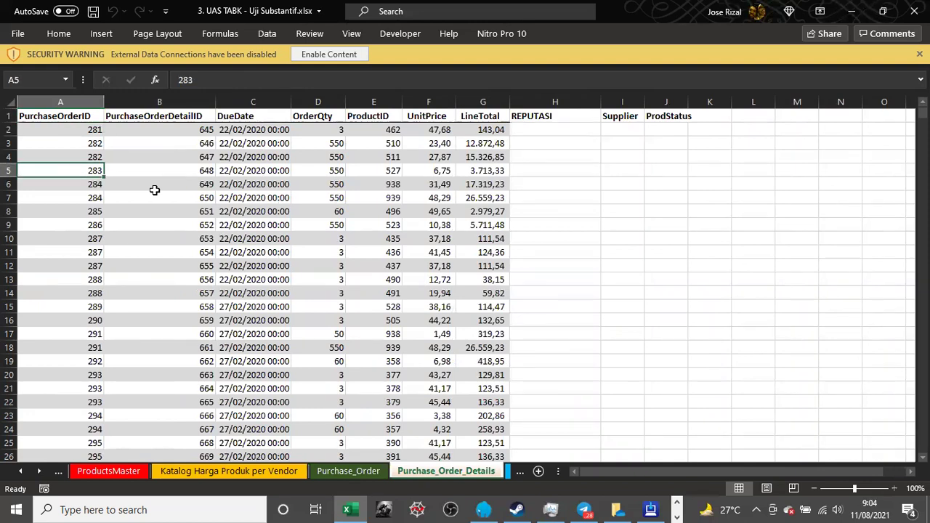
- Examine the OrderQty, ProductID and UnitPrice fields of the first order detail record, ending on ProductID
key(Right)
key(Right)
key(Right)
key(Up)
key(Up)
key(Up)
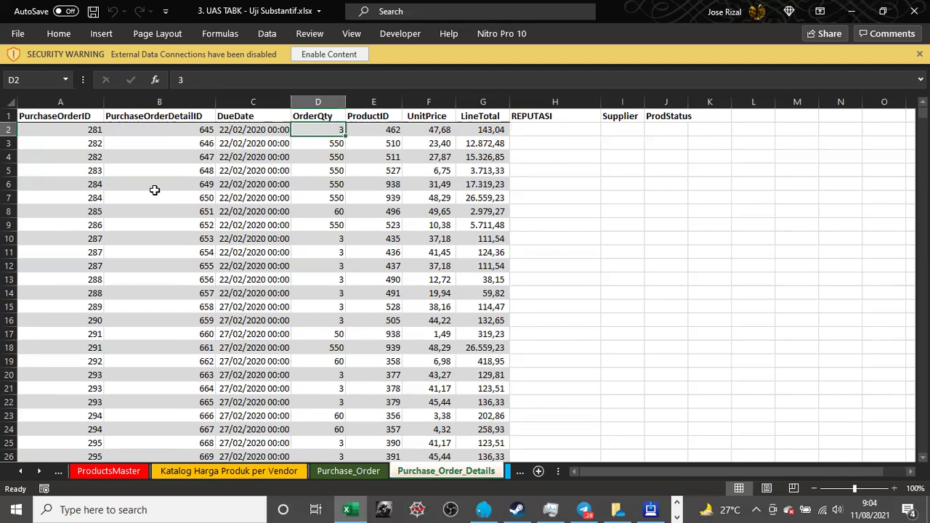
key(Right)
key(Right)
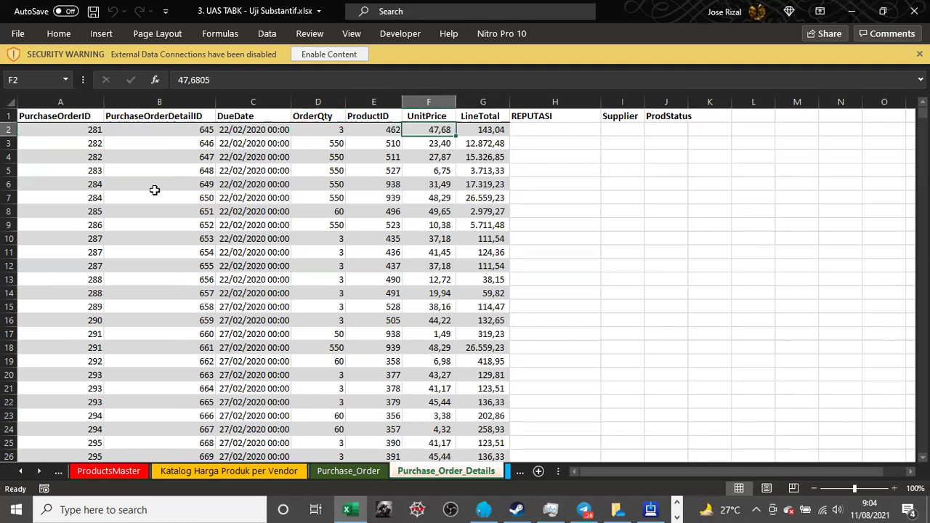
key(Left)
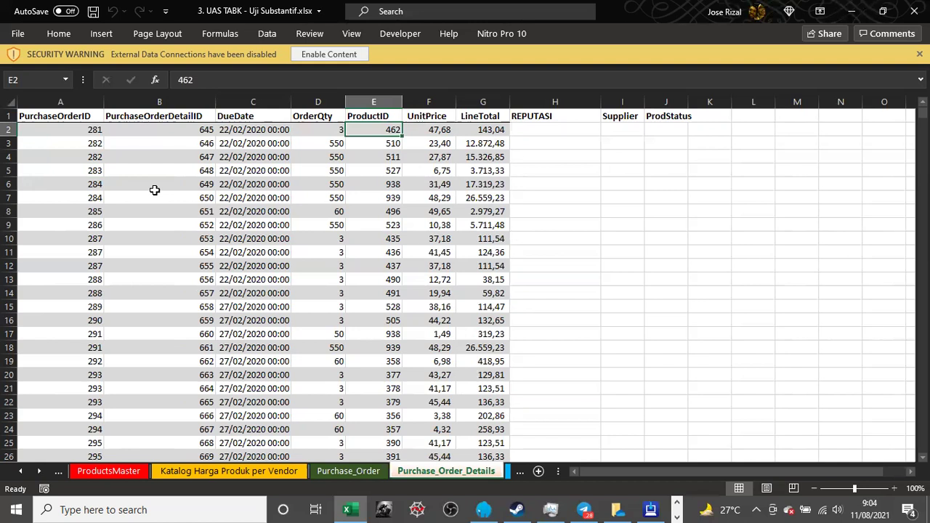
key(Right)
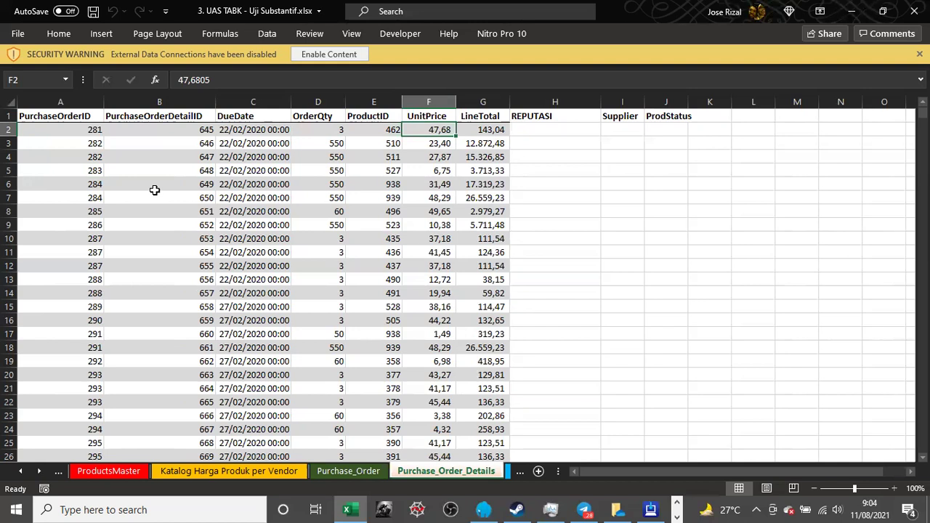
key(Left)
key(Left)
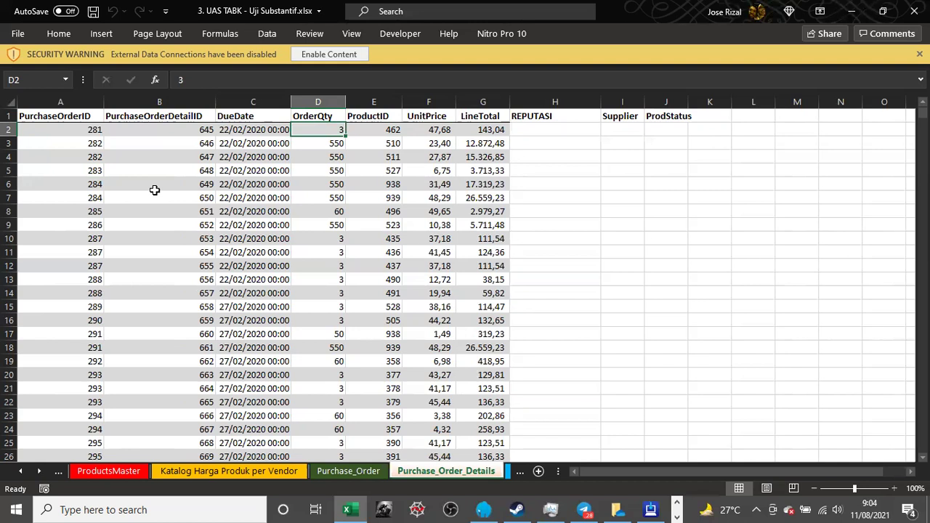
key(Right)
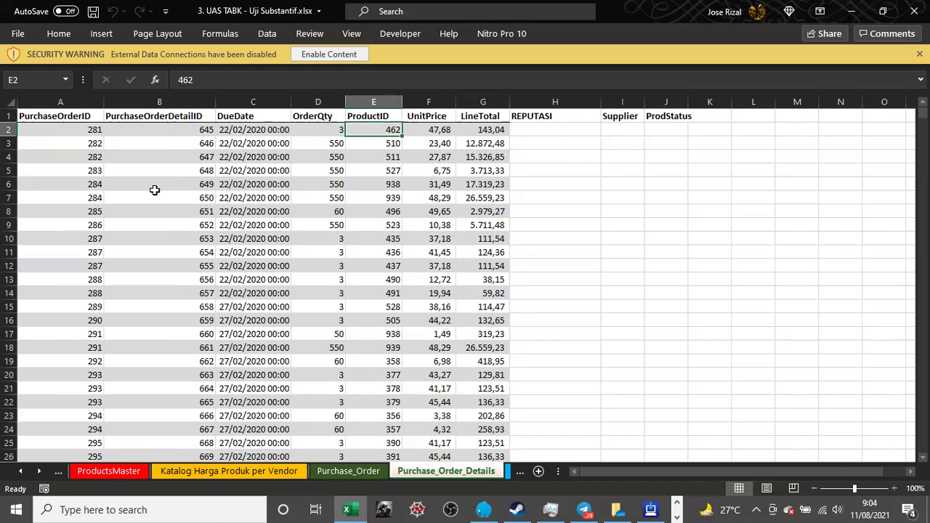
- Open the ProductsMaster sheet and go to the ProductID of the first product record
click(123, 473)
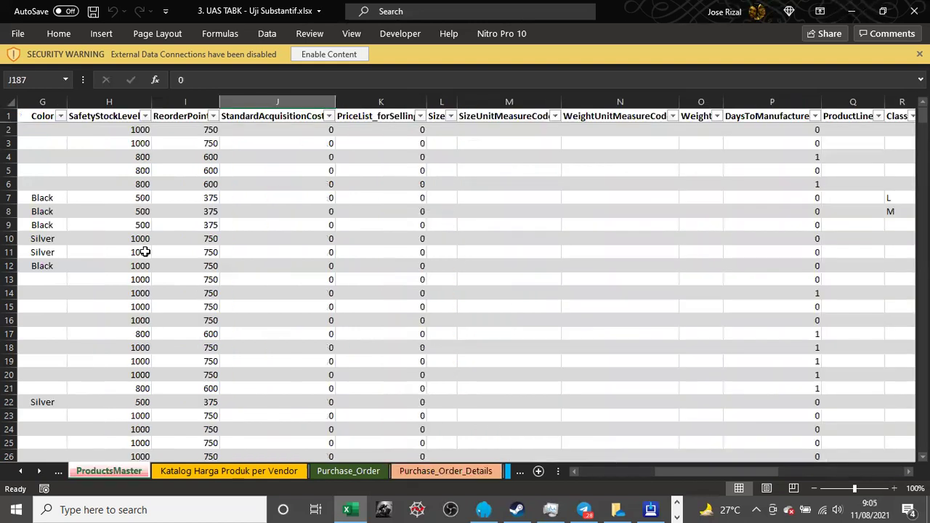
click(145, 251)
key(Home)
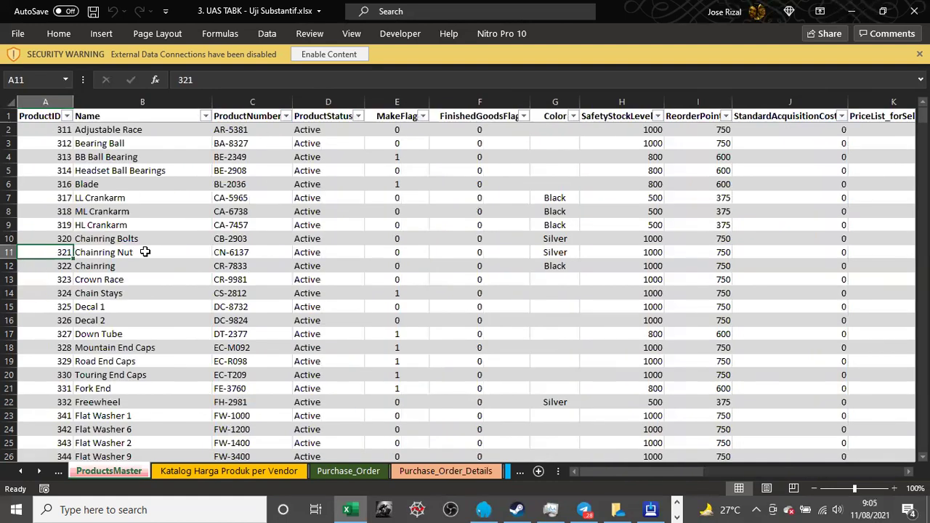
key(Up)
key(Up)
key(Up)
key(Up)
key(Up)
key(Up)
key(Up)
key(Up)
key(Up)
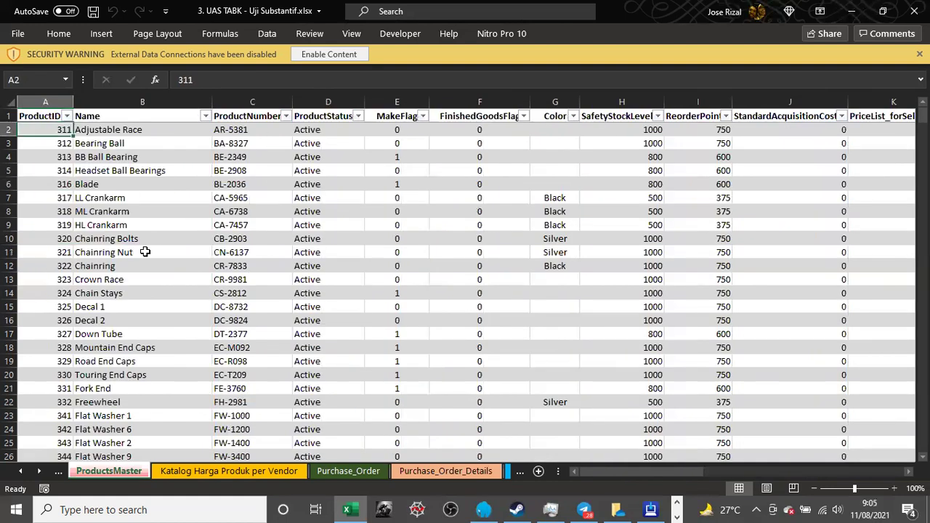
- Examine the ProductStatus column of the ProductsMaster table and bring the question sheets back within reach
key(Right)
key(Right)
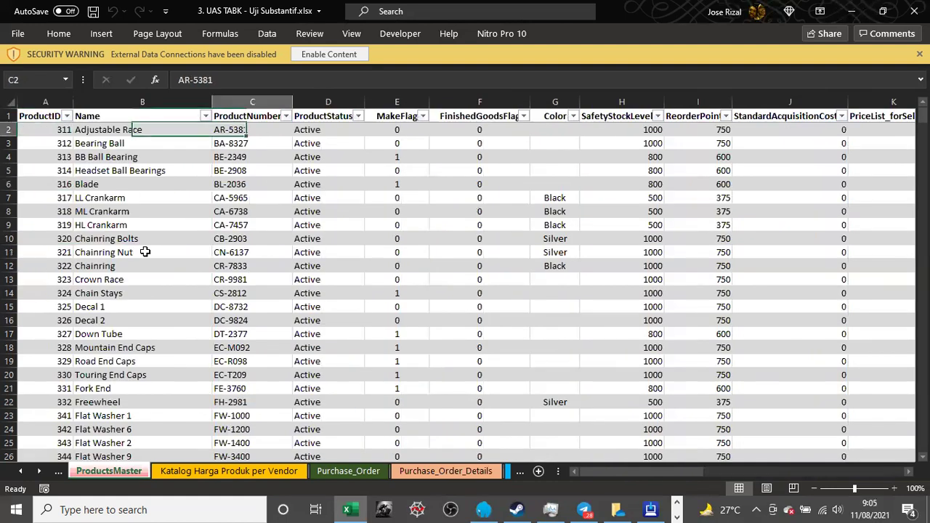
key(Right)
key(Up)
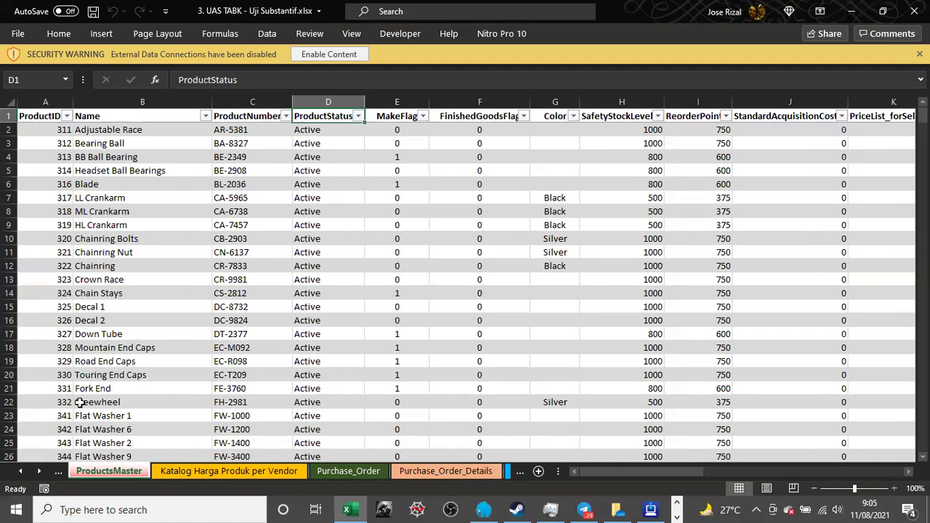
click(20, 471)
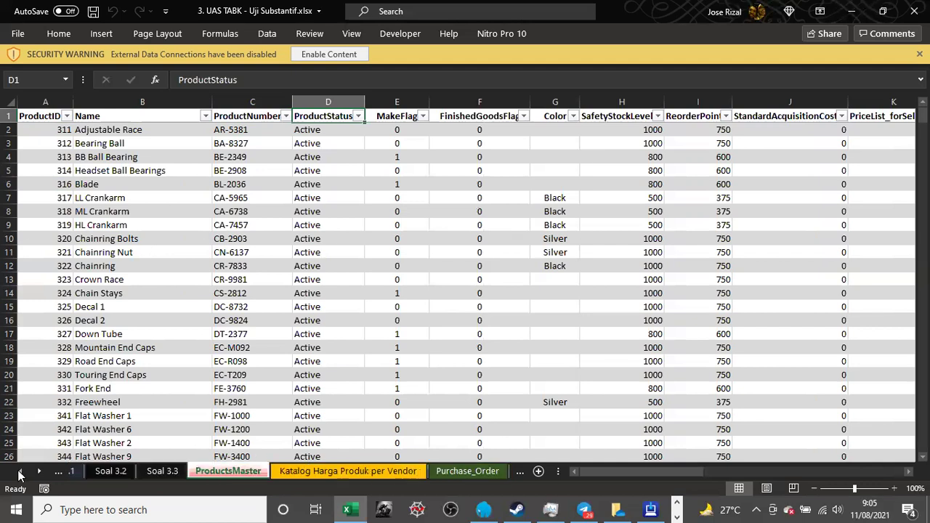
- Open the Soal 3.1 sheet and reread the 3.1.a audit procedure about purchase orders for discontinued items
click(58, 471)
click(91, 471)
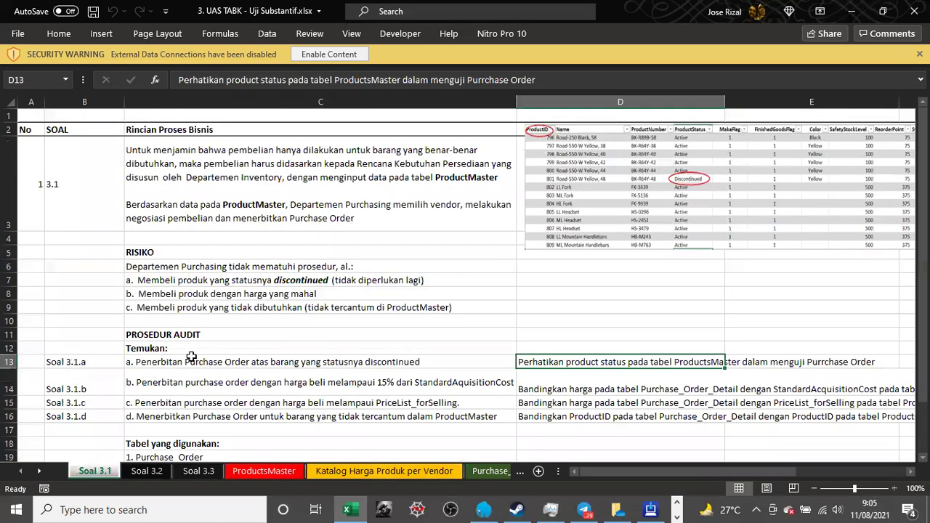
click(197, 362)
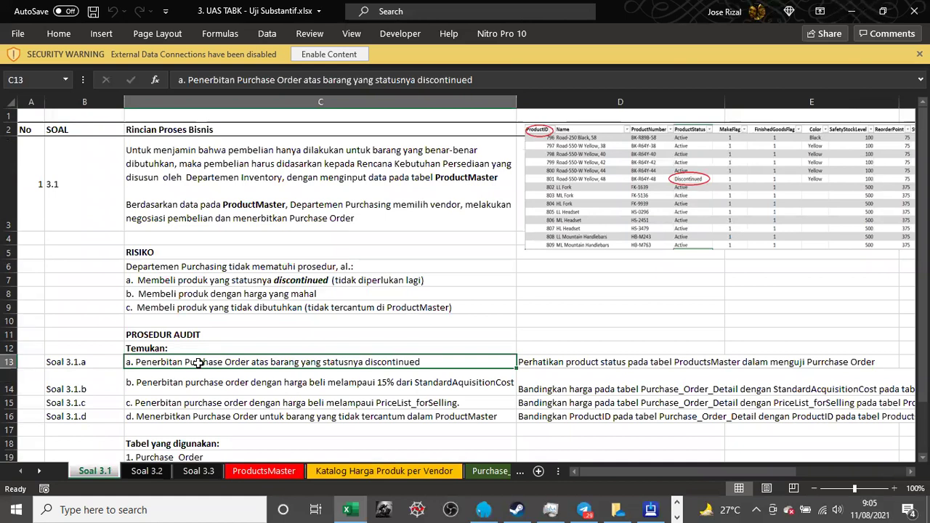
- Create a copy of the Purchase_Order_Details sheet and place it before the Soal 3.2 sheet
click(40, 472)
scroll(333, 473, down, 1)
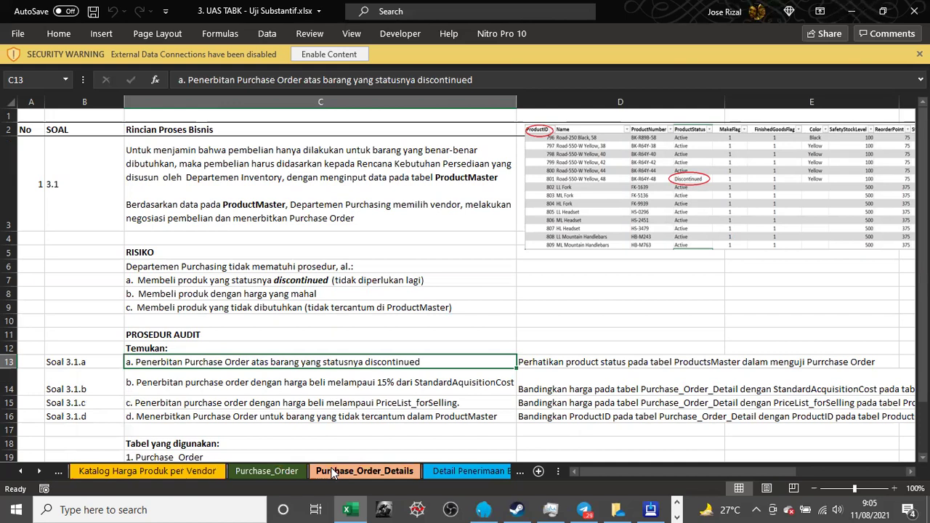
click(333, 472)
right_click(335, 472)
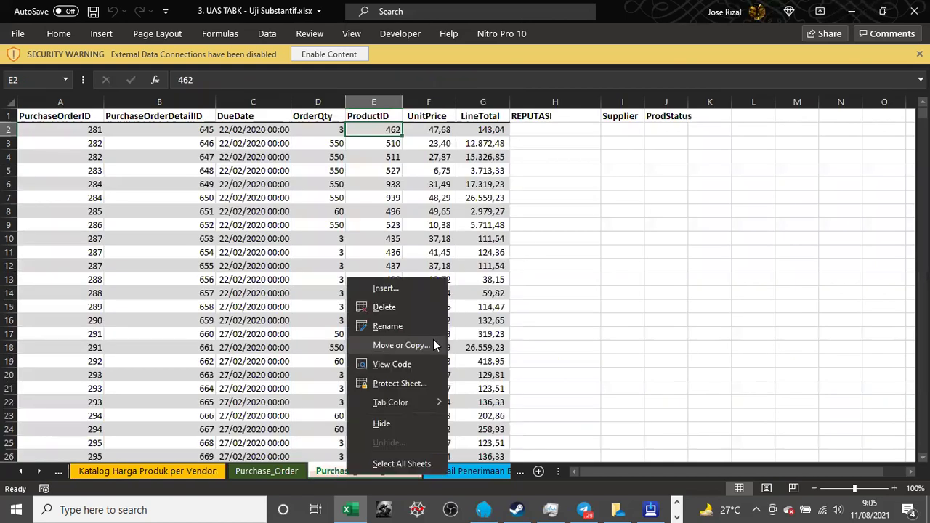
click(400, 345)
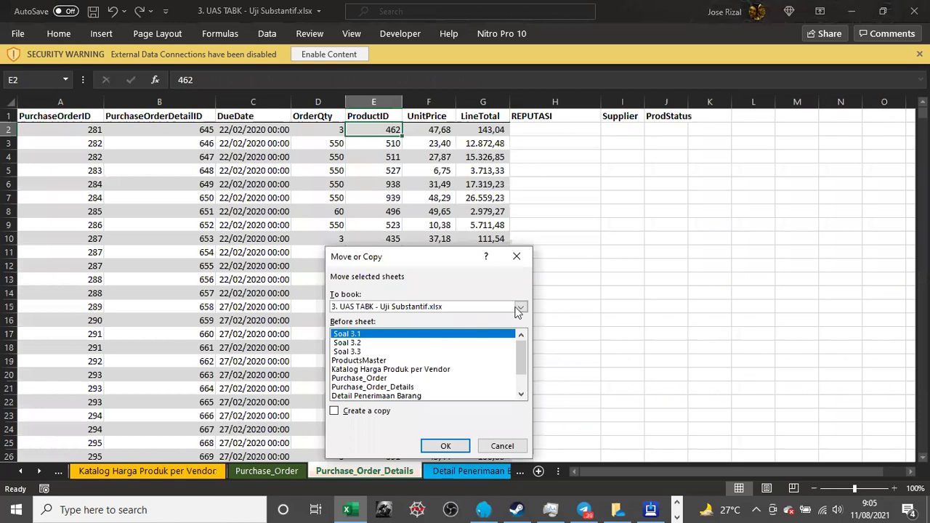
click(369, 344)
click(372, 413)
click(462, 446)
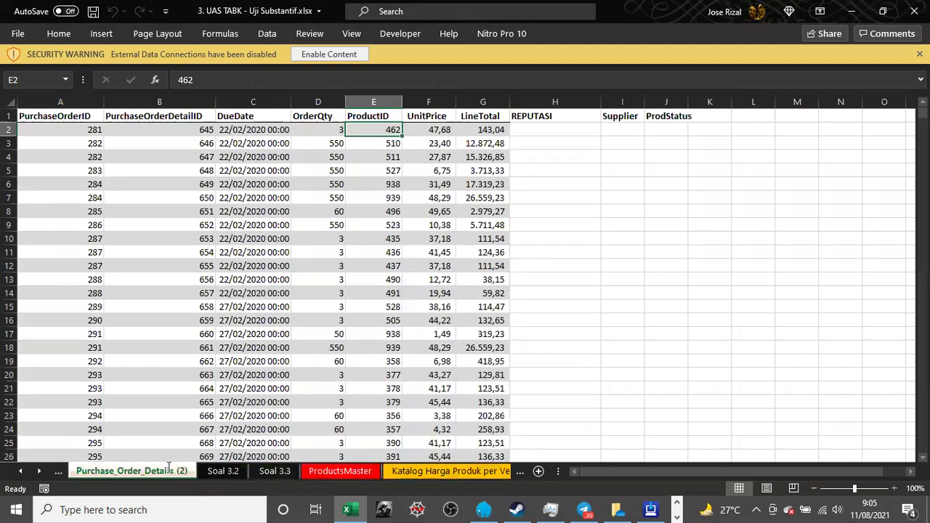
- Rename the copied Purchase_Order_Details sheet as 3.1
double_click(168, 469)
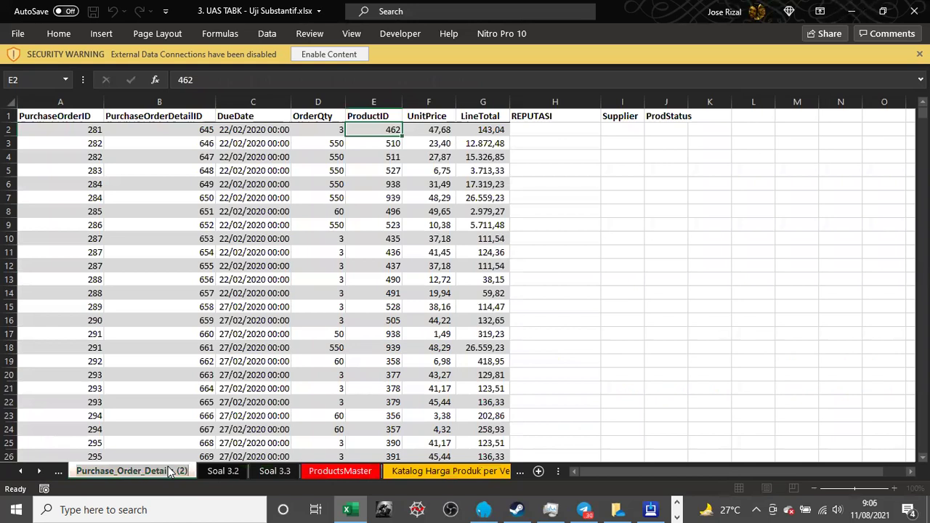
text(Soal)
key(BackSpace)
key(BackSpace)
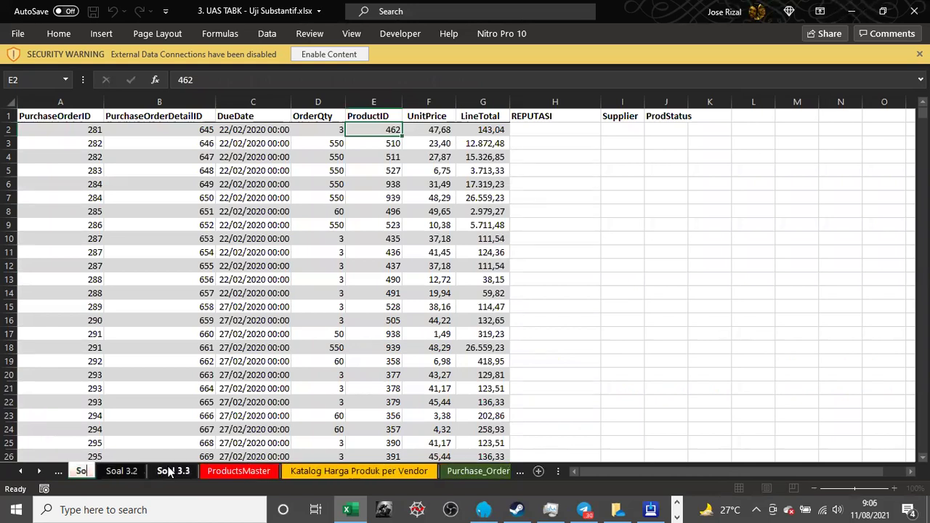
key(BackSpace)
key(BackSpace)
text(3.)
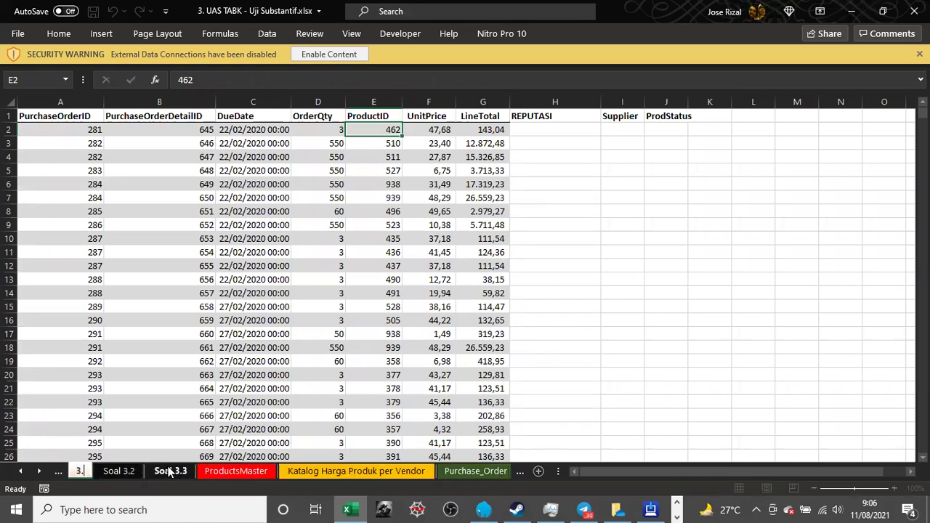
text(1)
key(Return)
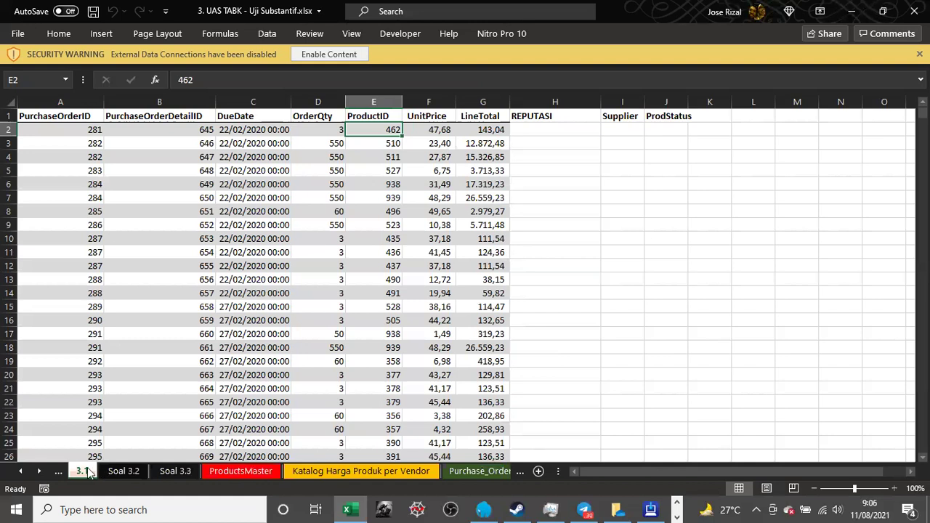
right_click(86, 471)
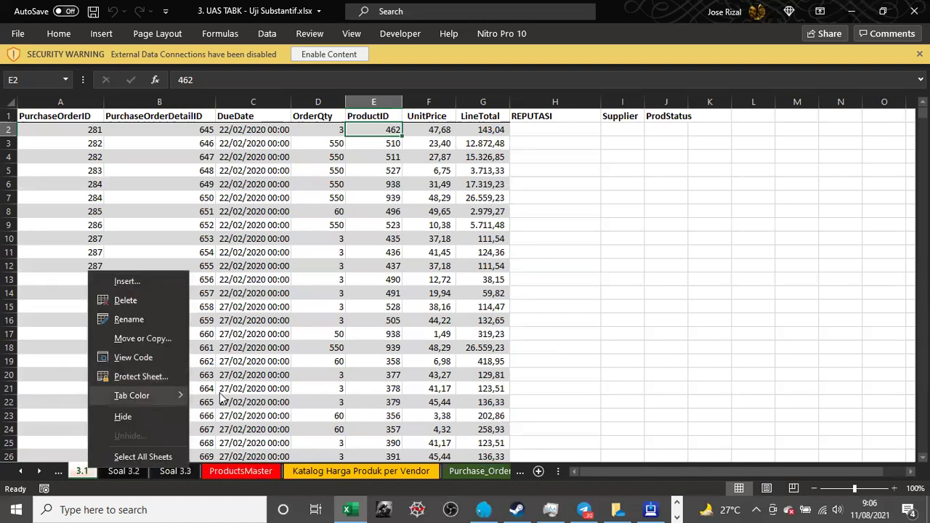
mouse_move(152, 399)
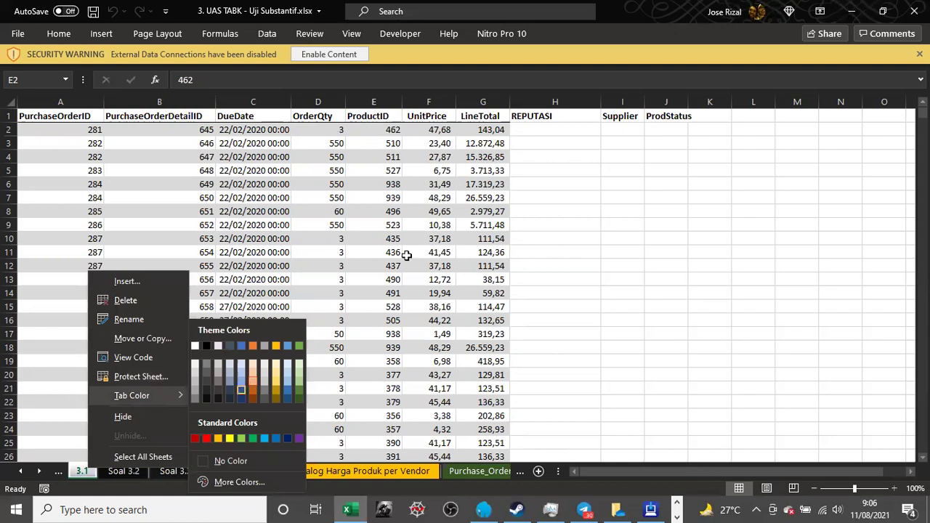
click(543, 193)
click(543, 193)
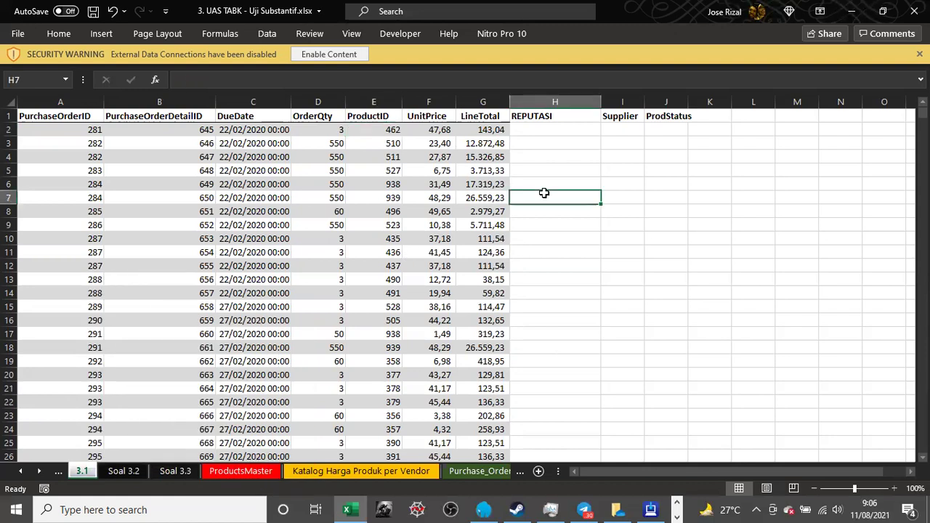
- Format the whole purchase order details range A1:J2751 on sheet 3.1 as a table with headers
key(Left)
key(Left)
key(Left)
key(Left)
key(Left)
key(Left)
key(Left)
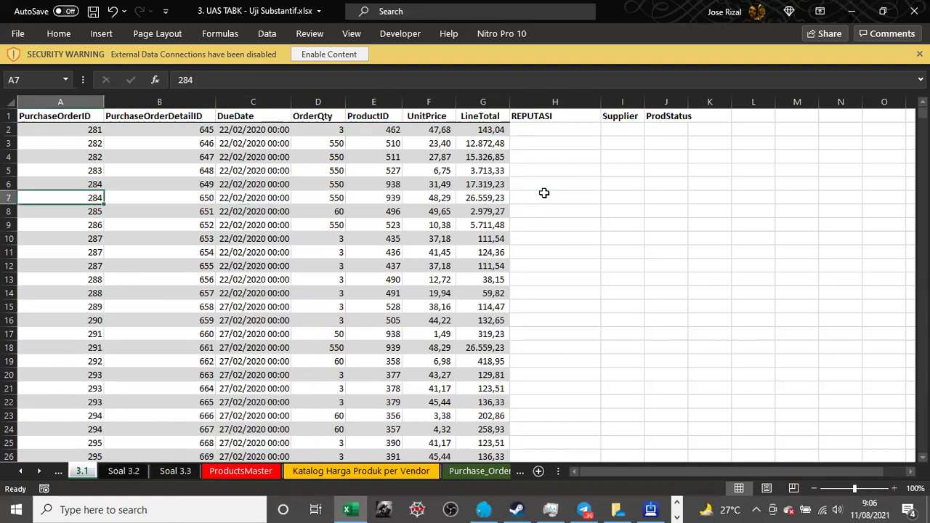
key(ctrl+a)
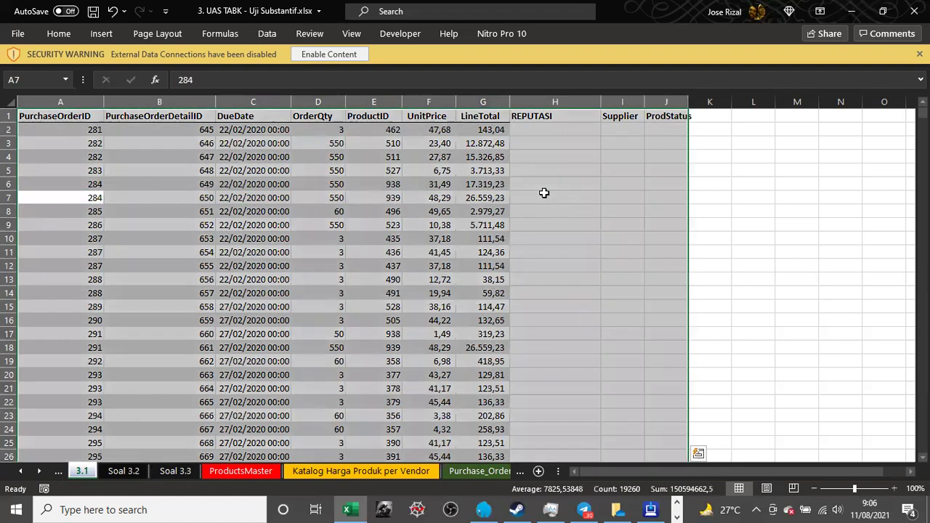
click(51, 32)
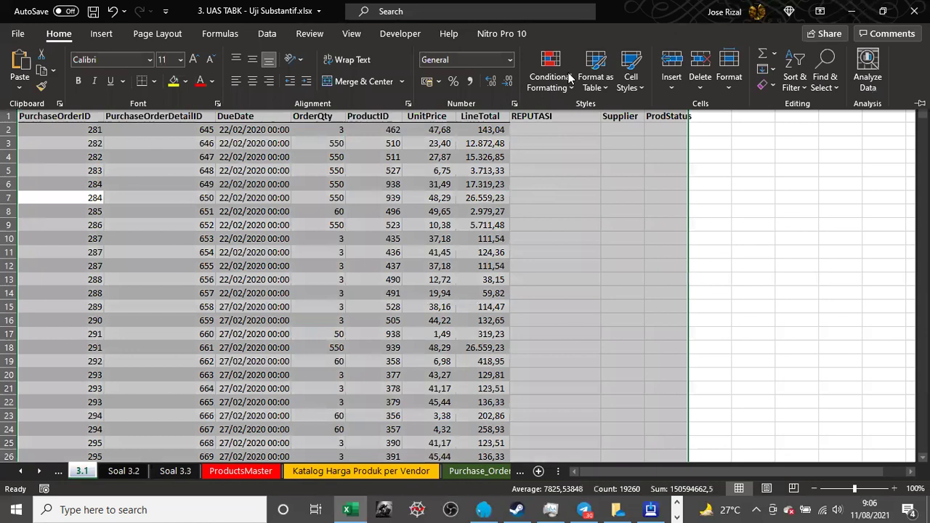
click(591, 93)
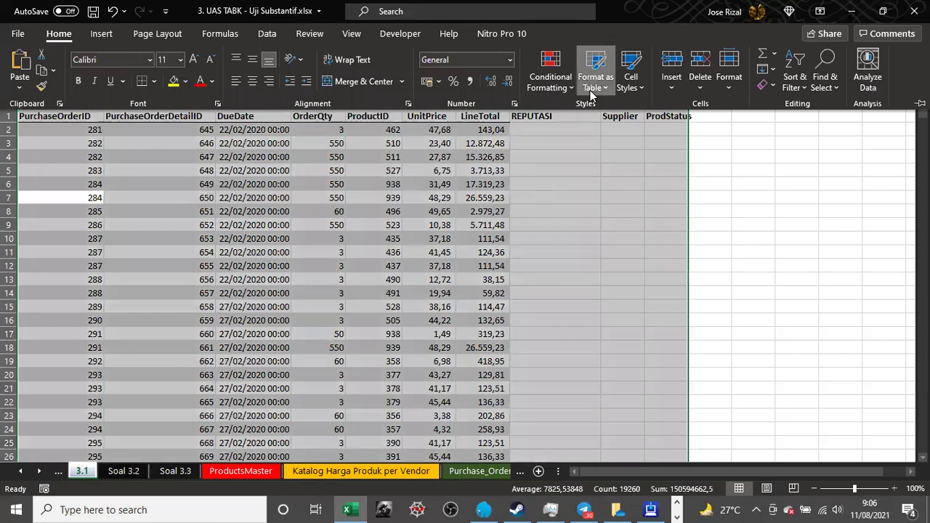
click(601, 138)
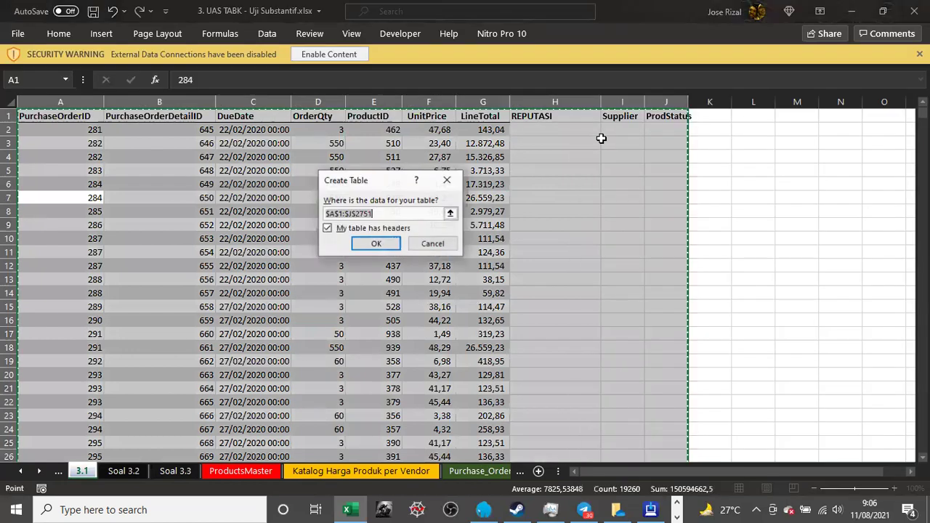
key(Return)
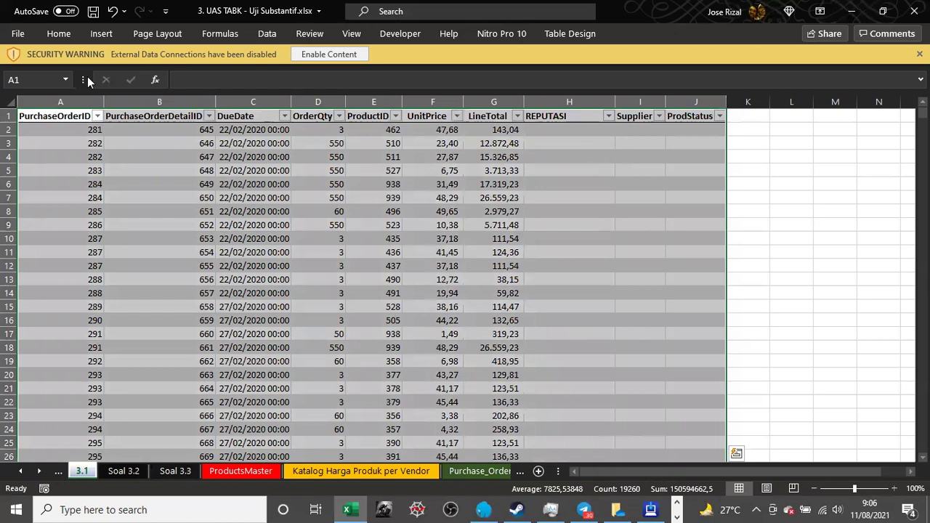
- Try to name the selected table range Jawab3
click(45, 82)
text(3)
key(Return)
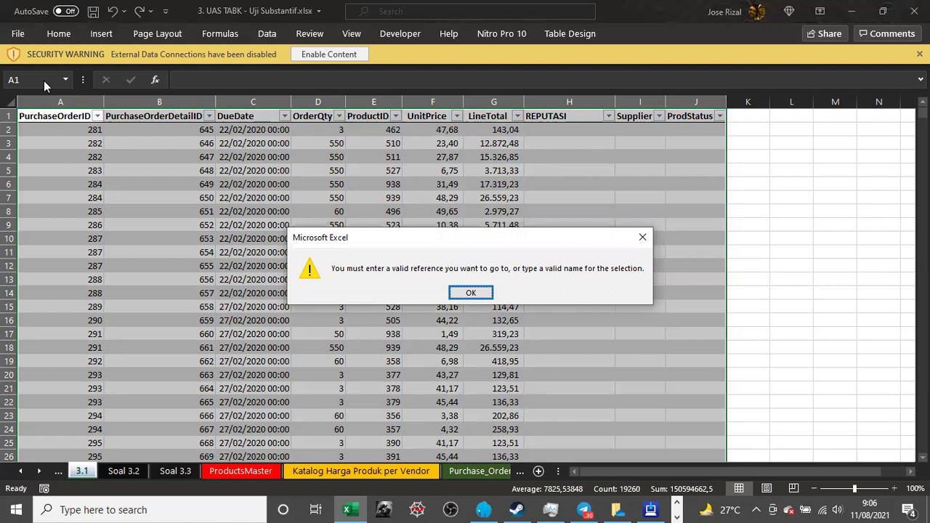
key(Return)
click(45, 82)
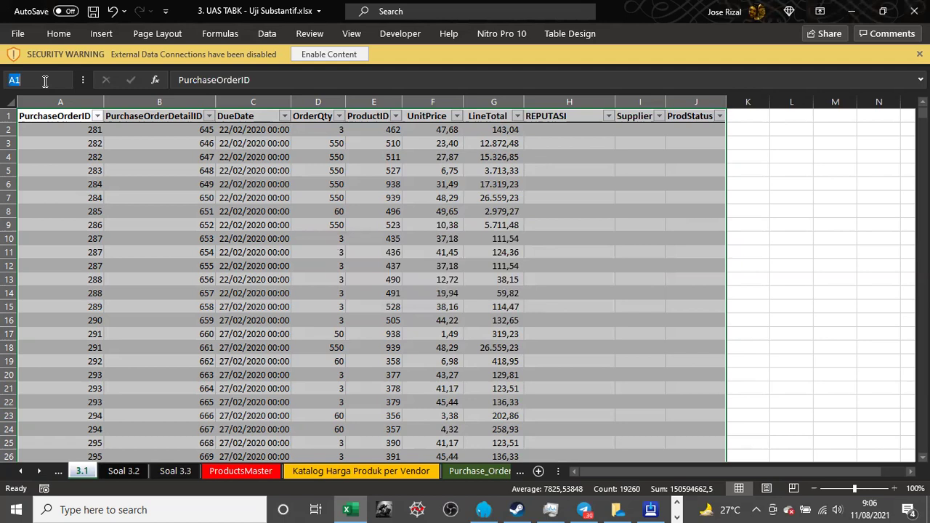
text(Jawab3)
key(Escape)
click(386, 125)
key(ctrl+z)
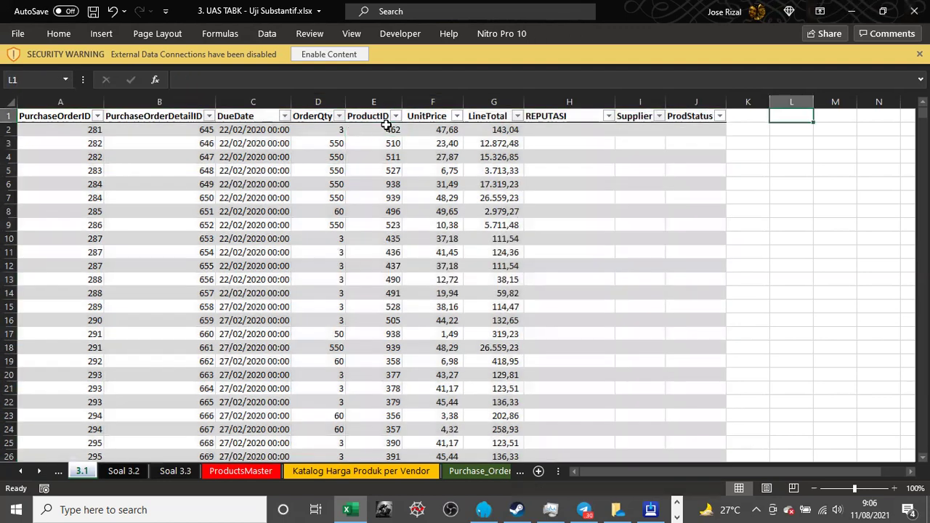
- Add a new table column headed 3.1.a in cell K1, directly after the ProdStatus column
key(Left)
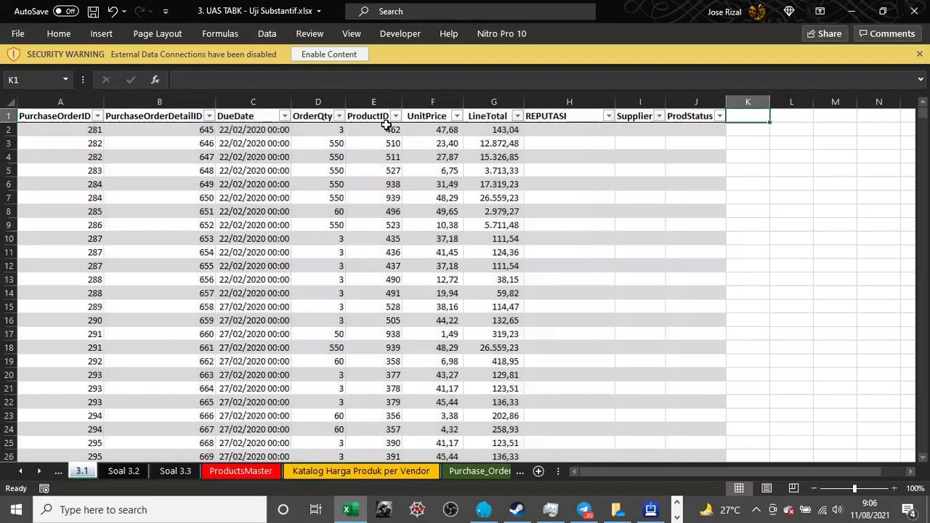
key(F2)
text(3.1)
text(.1)
key(BackSpace)
text(a)
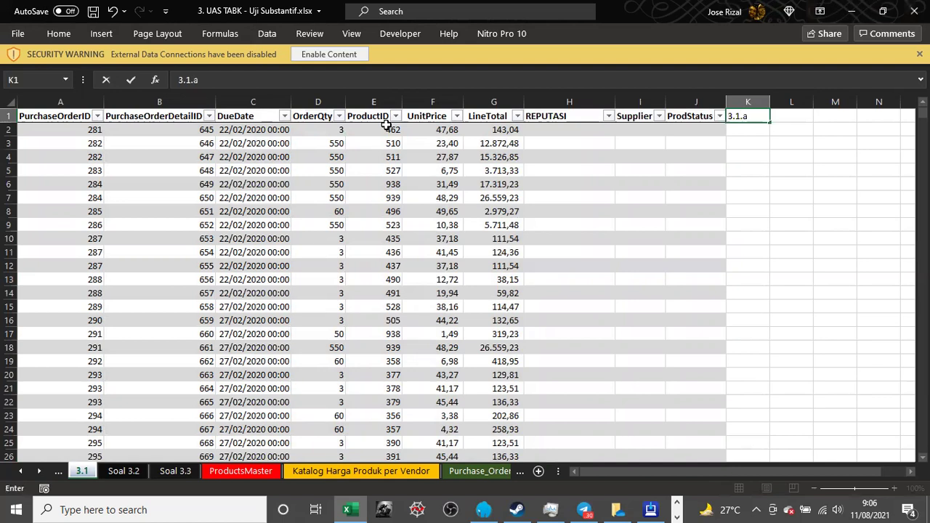
key(Return)
- Examine the first record's fields from 3.1.a back to OrderQty and return to its 3.1.a cell
key(Left)
key(Left)
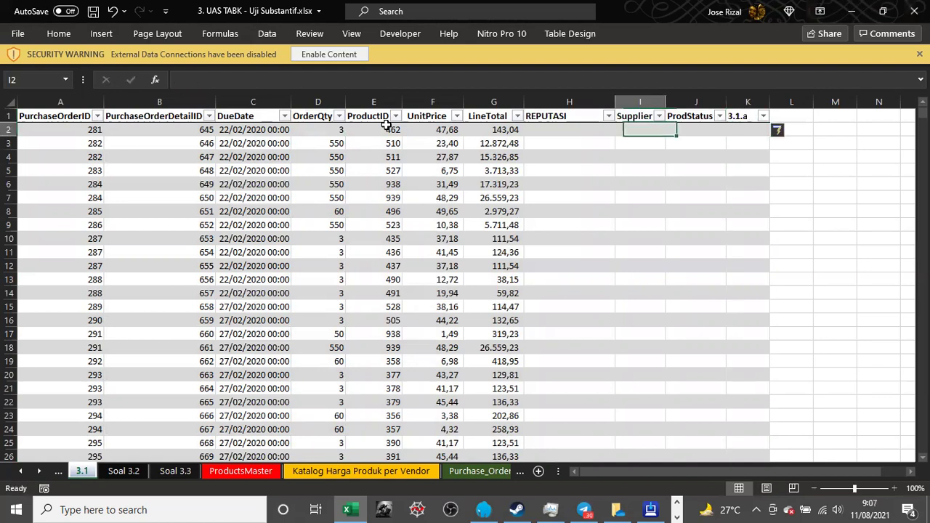
key(Left)
key(Left)
key(Left)
key(Left)
key(Left)
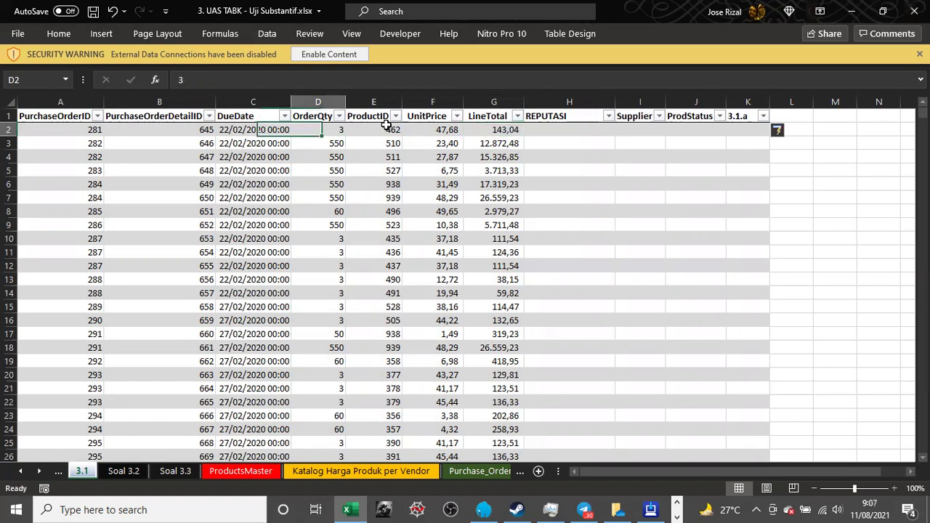
key(Right)
key(Right)
key(Right)
key(Right)
key(Right)
key(Right)
key(Right)
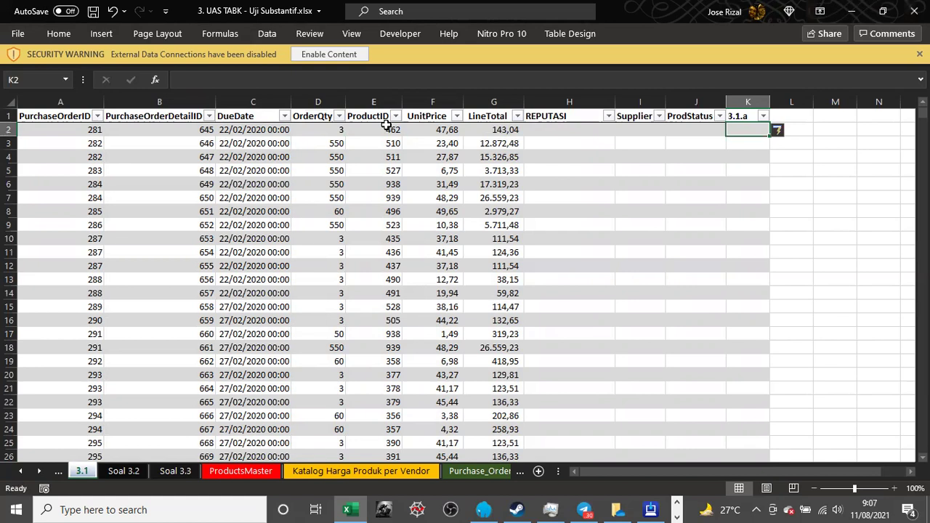
- Start a VLOOKUP formula in the first record's 3.1.a cell with its ProductID as the lookup value
text(=vlooku)
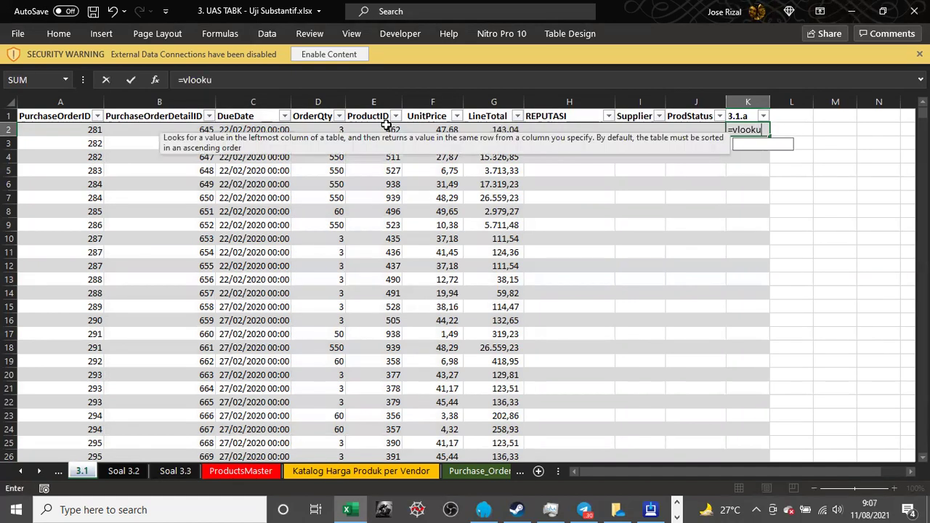
text(p()
click(385, 129)
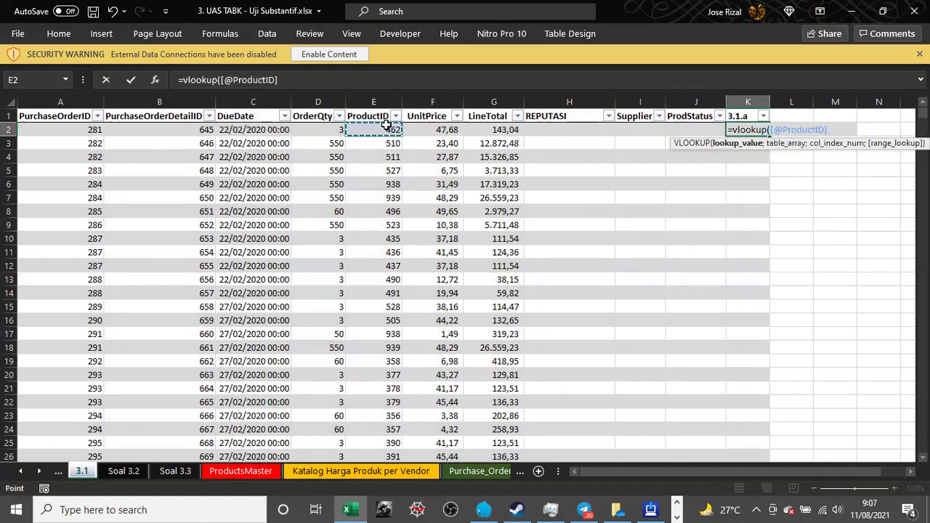
text(;)
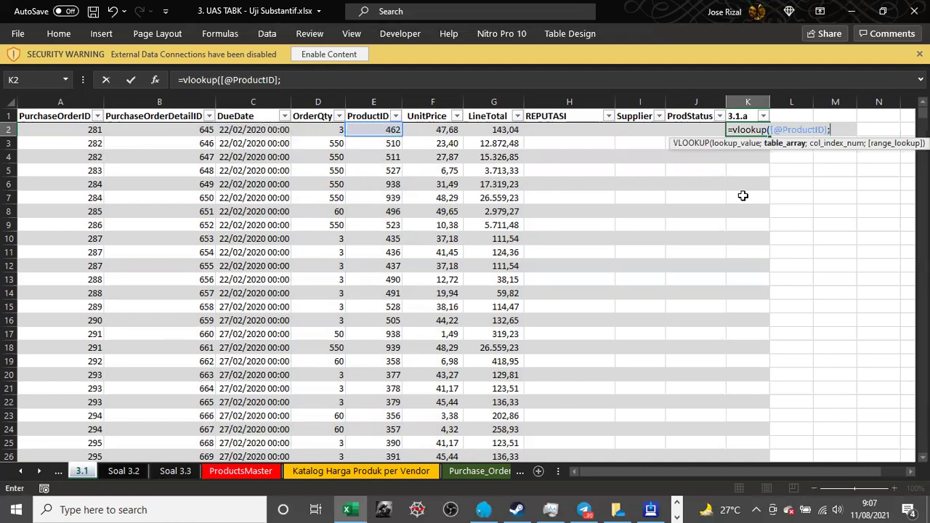
- Try to use Table1 as the table array of the VLOOKUP formula
key(shift+space)
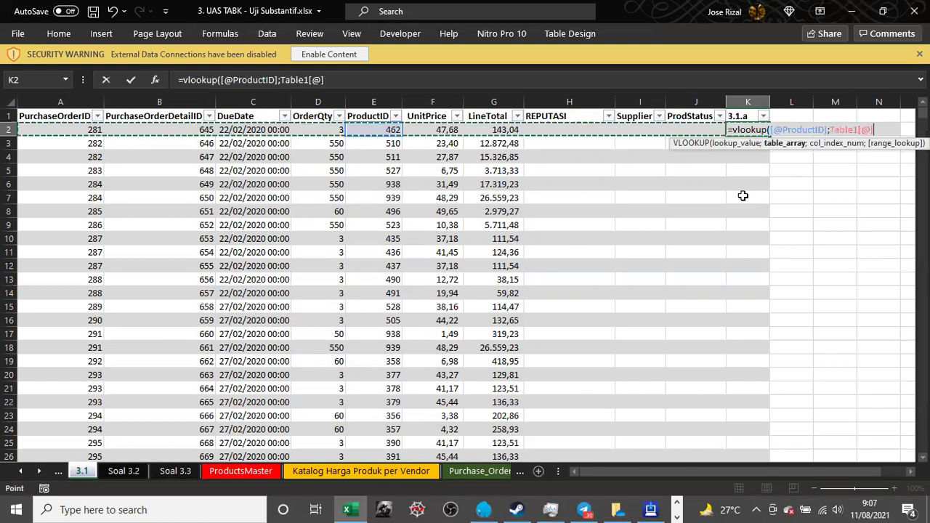
key(BackSpace)
key(BackSpace)
key(BackSpace)
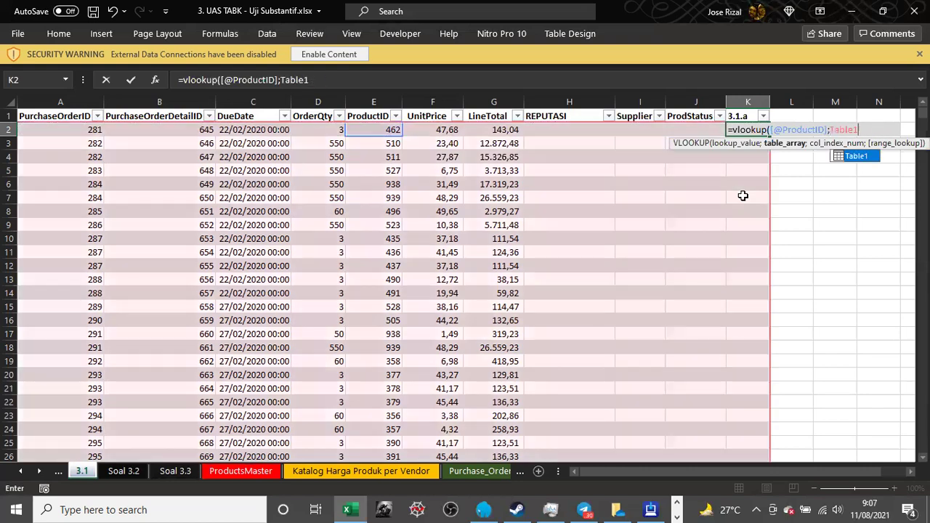
- Discard the unfinished VLOOKUP formula in the first record's 3.1.a cell
key(Left)
key(Left)
key(Left)
key(Left)
key(Left)
key(Left)
key(Left)
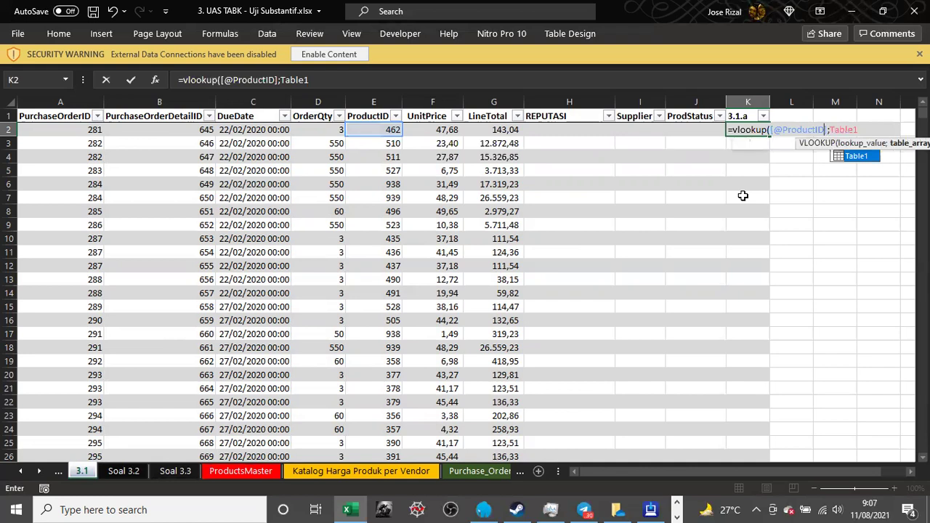
key(BackSpace)
key(BackSpace)
key(BackSpace)
key(BackSpace)
key(BackSpace)
key(BackSpace)
key(BackSpace)
key(BackSpace)
key(BackSpace)
key(BackSpace)
key(BackSpace)
key(BackSpace)
key(BackSpace)
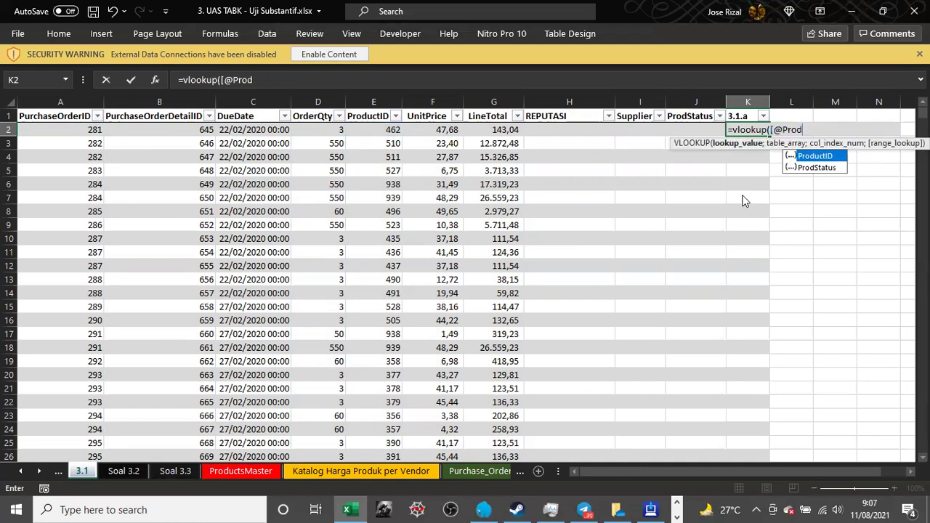
key(Return)
key(Return)
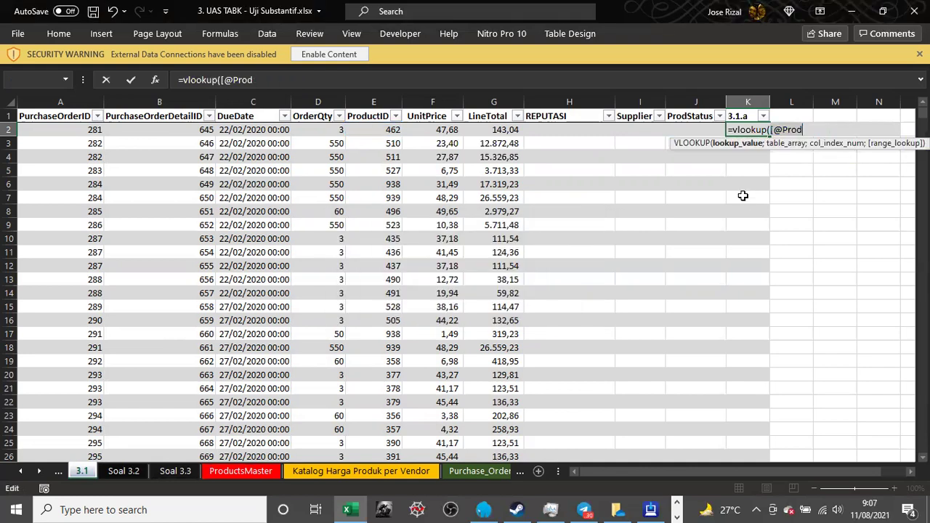
key(BackSpace)
key(BackSpace)
key(BackSpace)
key(BackSpace)
key(BackSpace)
key(BackSpace)
key(BackSpace)
key(BackSpace)
key(BackSpace)
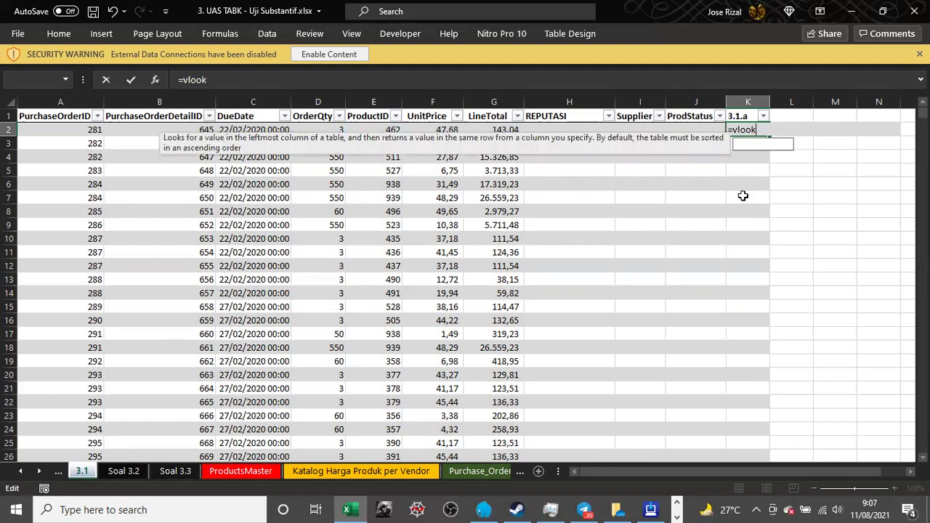
key(Escape)
key(Return)
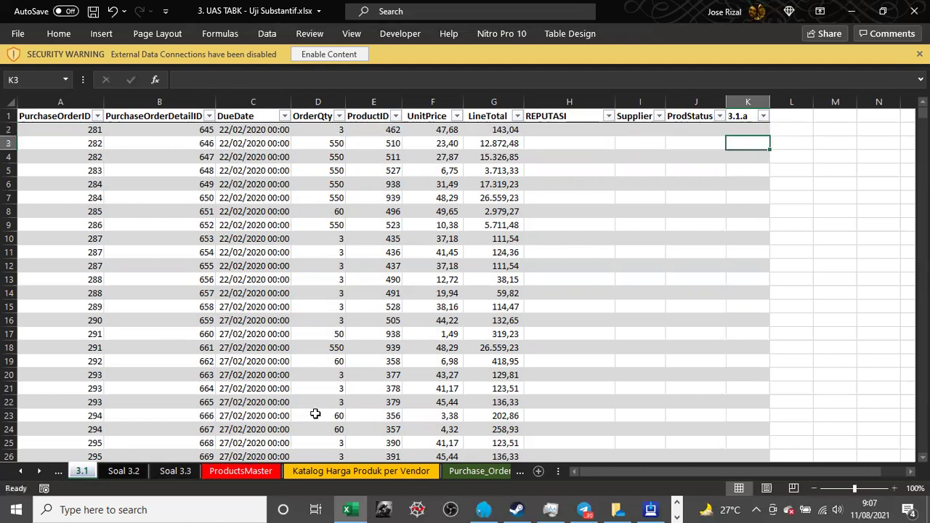
- Convert the whole data range A1:Z505 of the ProductsMaster sheet into a table with headers
scroll(316, 413, right, 1)
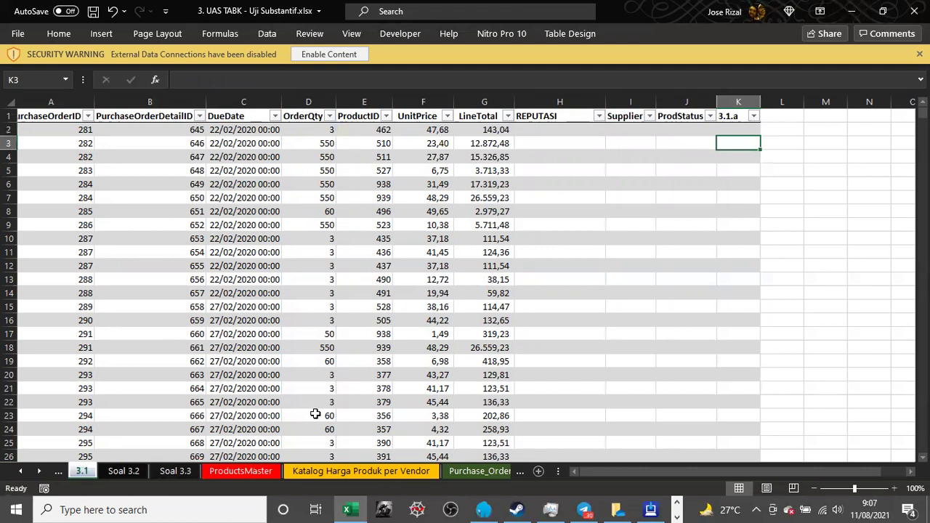
click(235, 472)
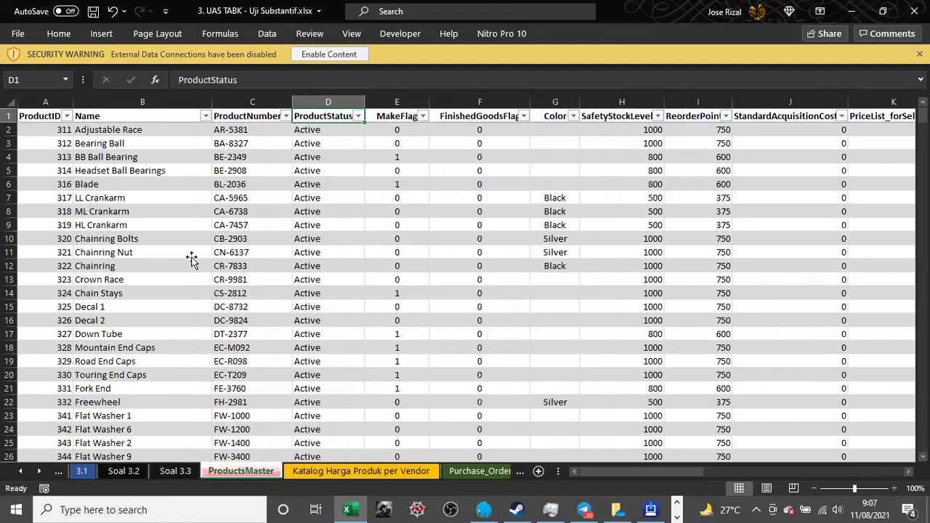
click(191, 254)
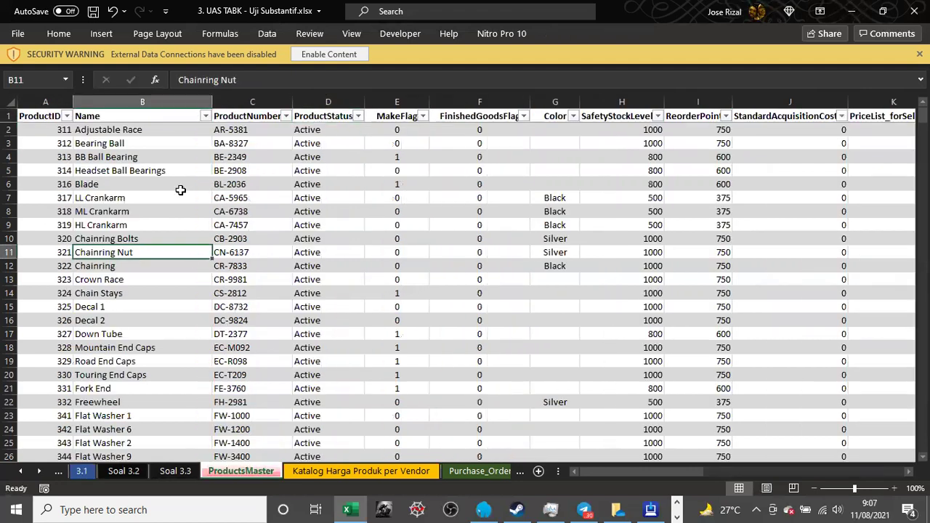
key(ctrl+a)
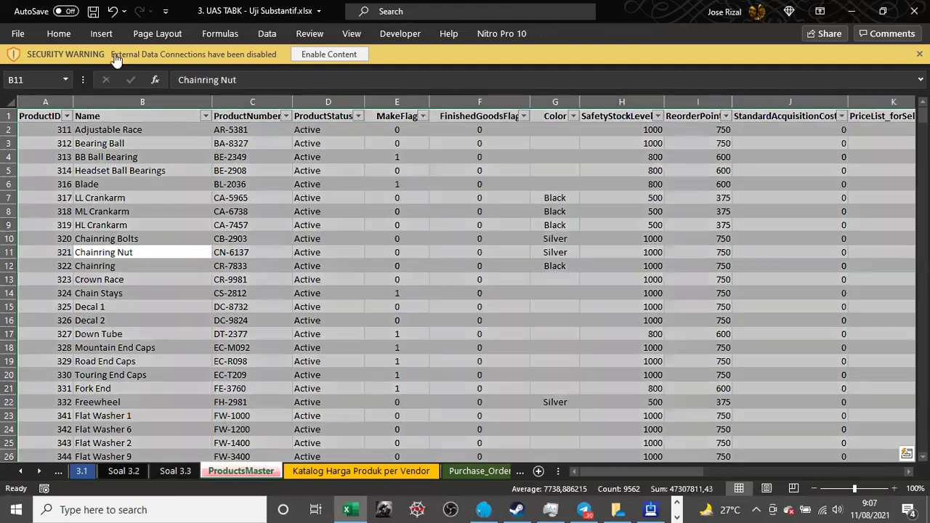
click(33, 31)
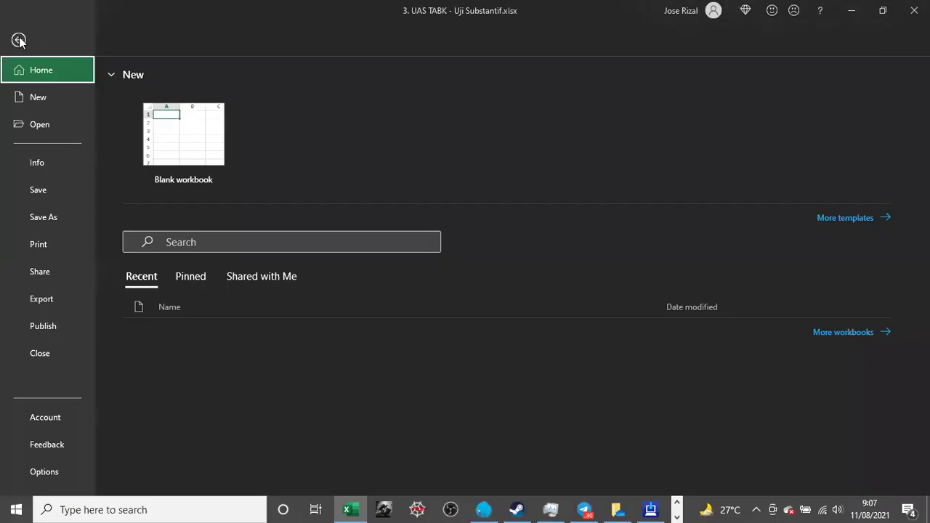
key(Escape)
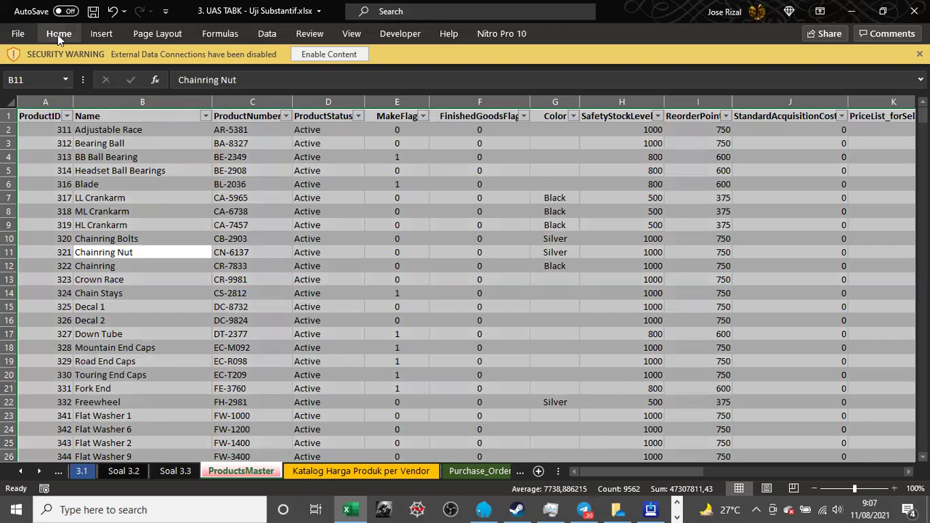
click(58, 35)
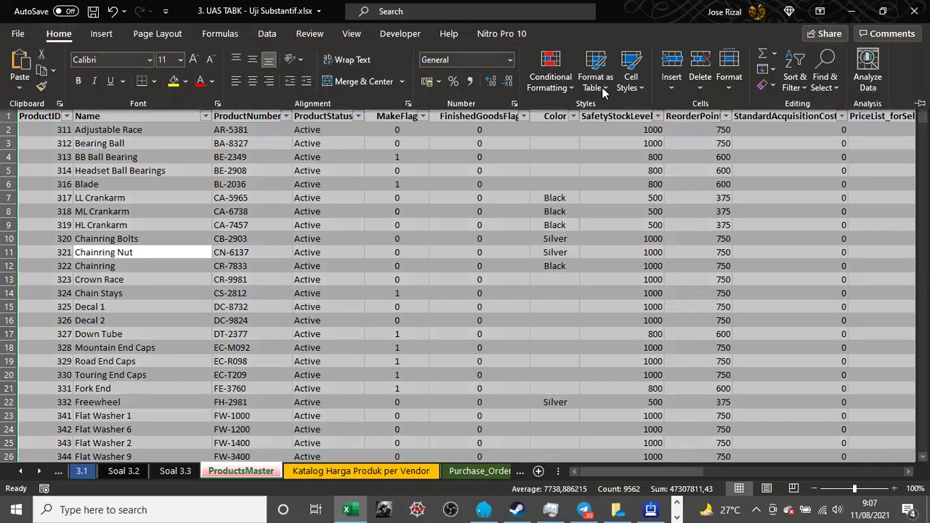
click(601, 143)
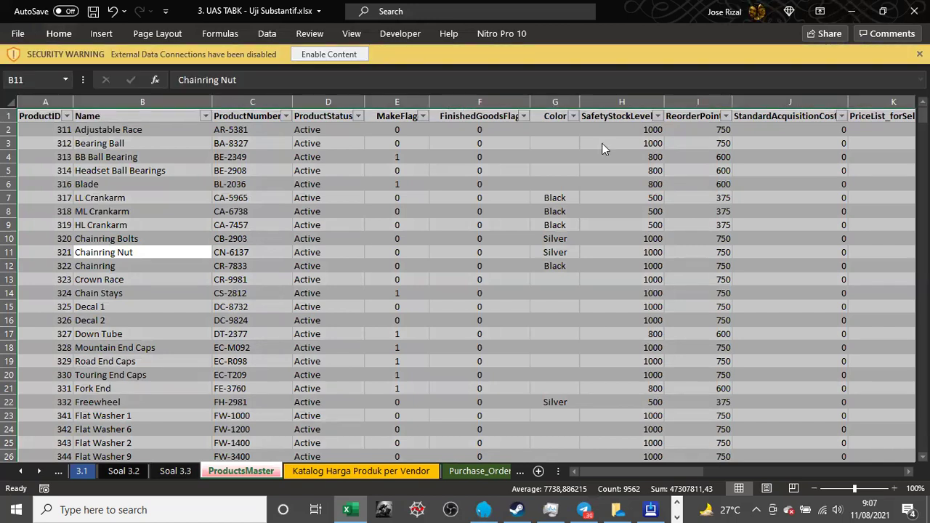
key(ctrl+t)
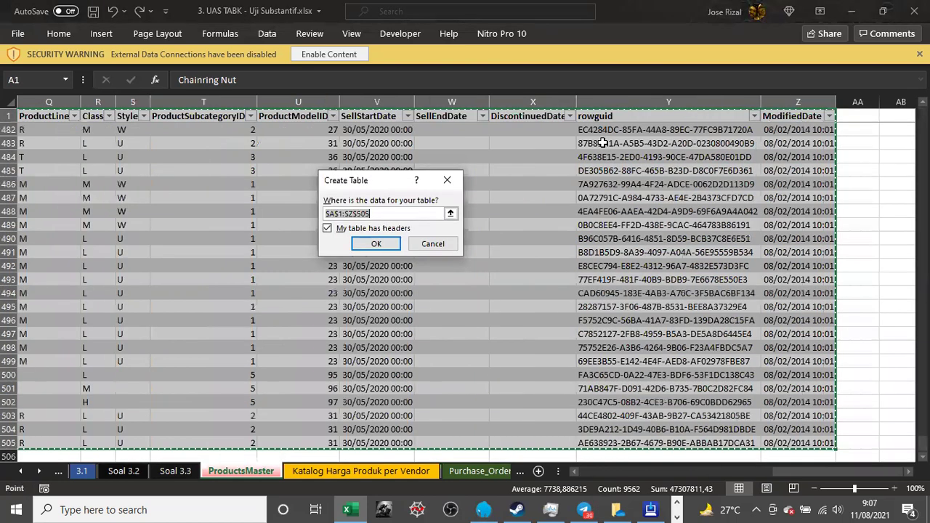
key(Return)
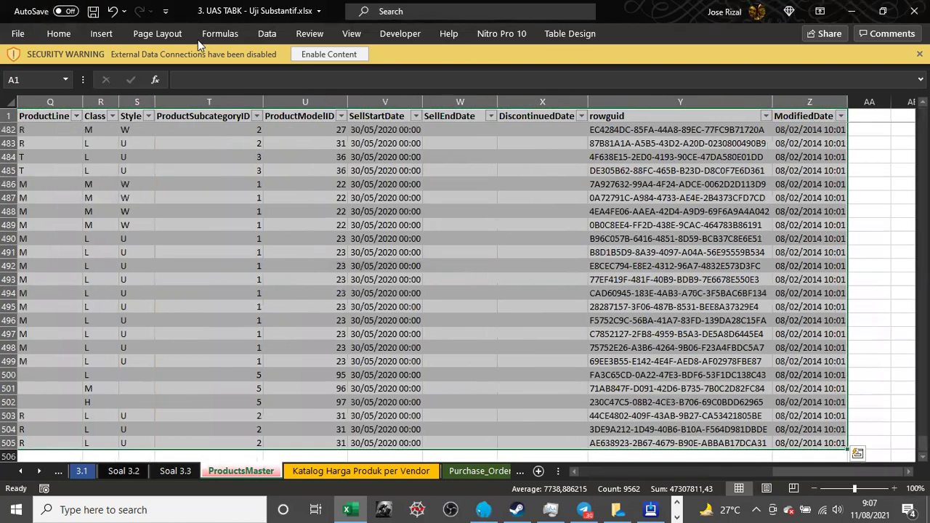
- Name the ProductsMaster sheet's table productMaster
click(41, 80)
text(produ)
text(c)
text(tMa)
text(ste)
text(r)
key(Return)
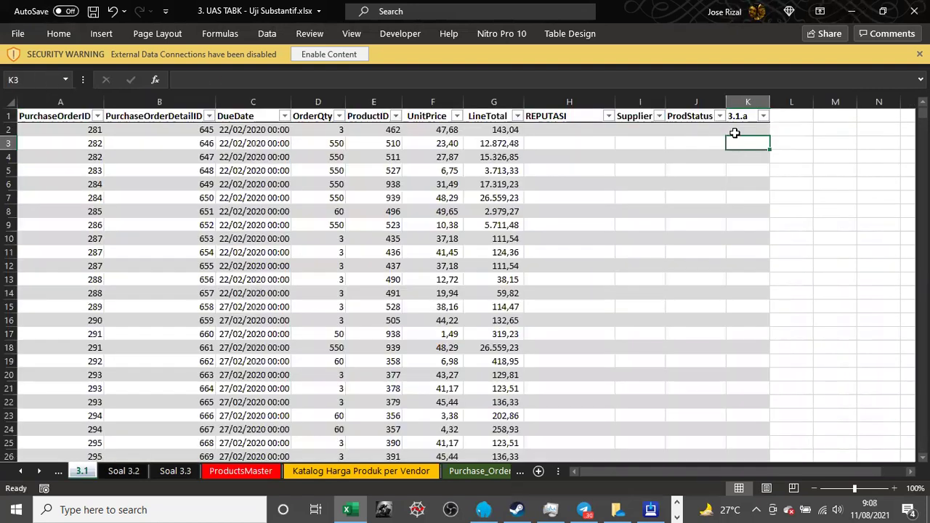
- Start a VLOOKUP formula in cell K2 of sheet 3.1, using the first record's ProductID as the lookup value
click(734, 133)
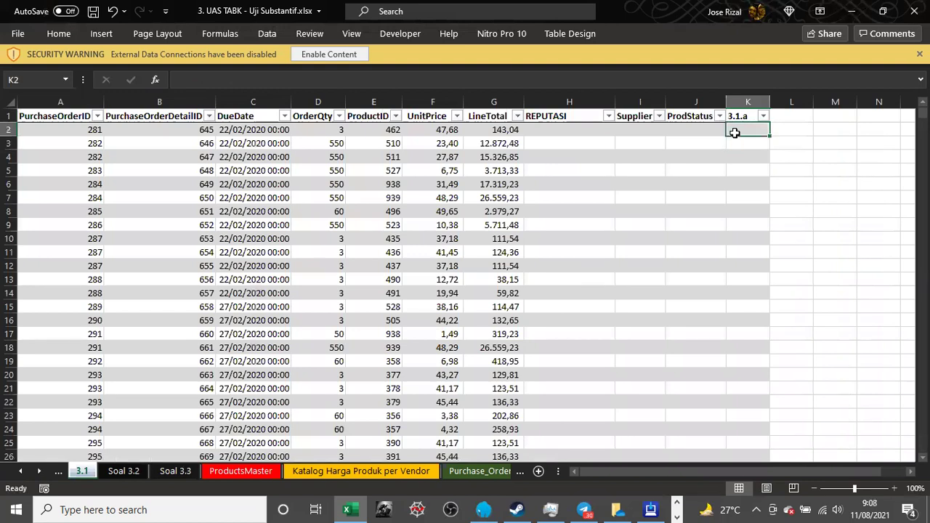
text(=vl)
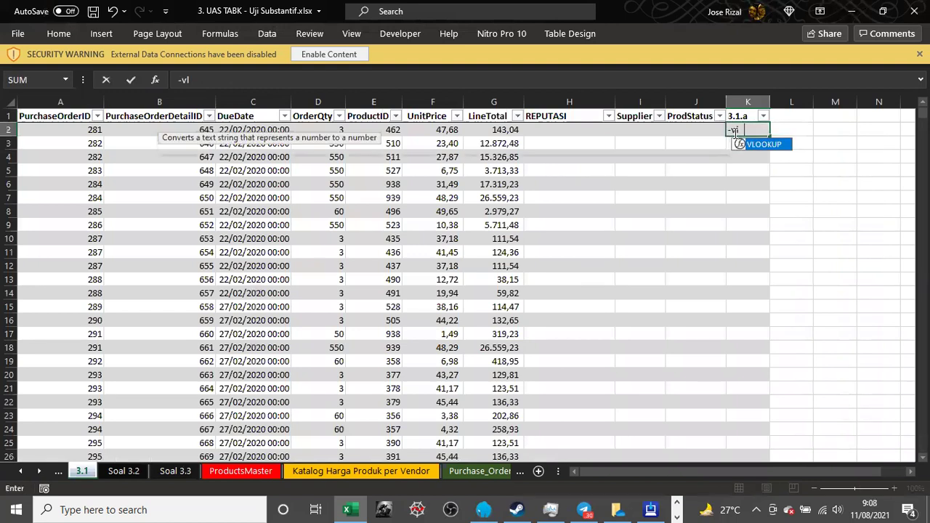
text(ook)
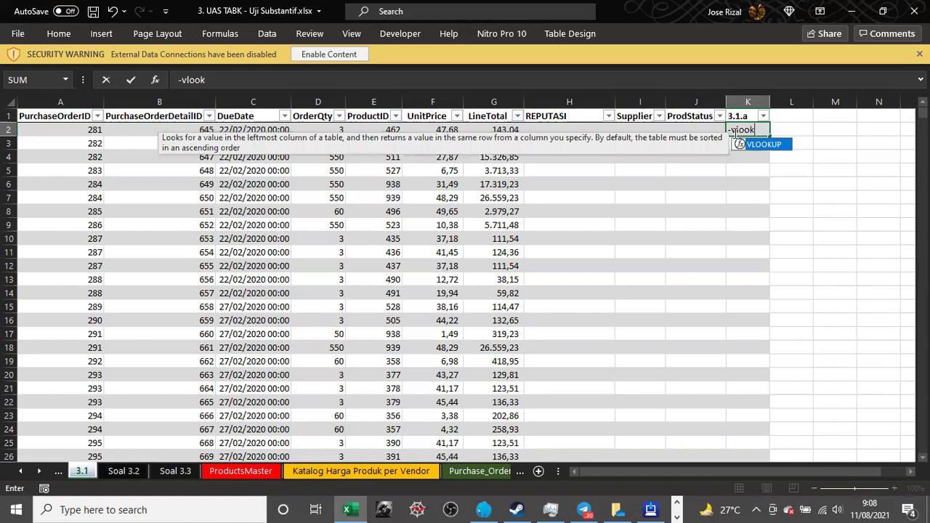
key(BackSpace)
key(BackSpace)
key(BackSpace)
key(BackSpace)
key(BackSpace)
key(BackSpace)
text(=)
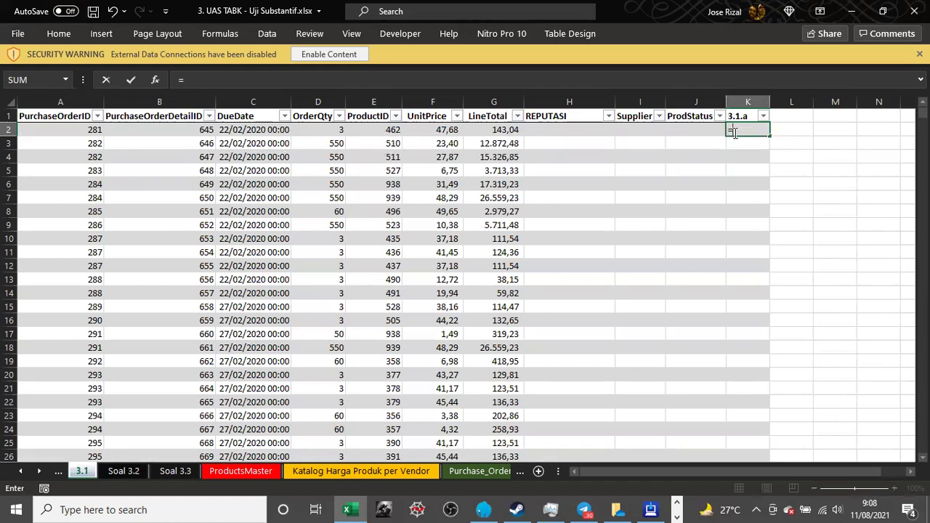
text(vlookup)
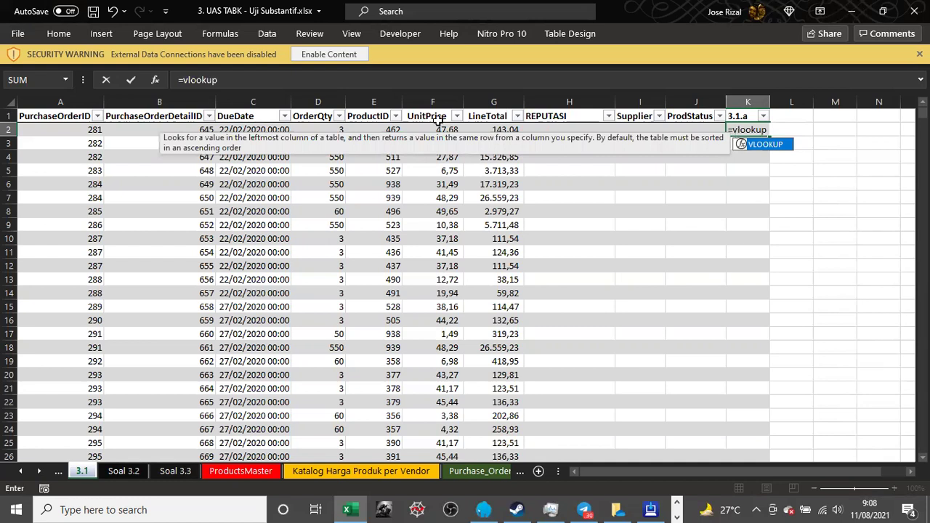
text(()
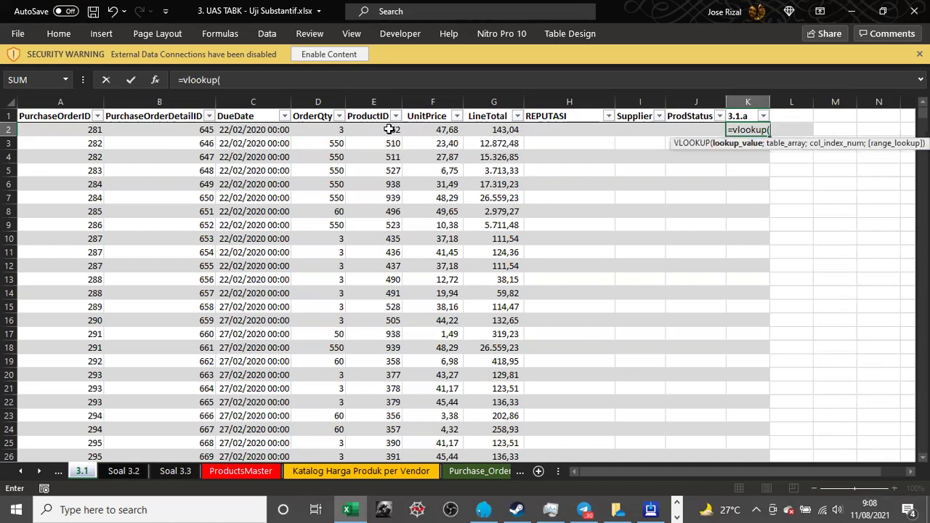
click(389, 129)
text(;)
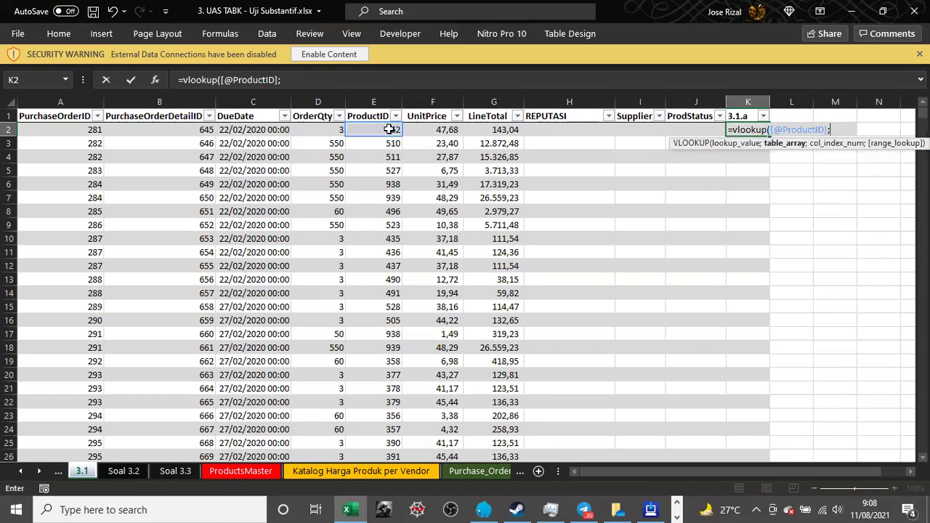
- Use the productMaster table as the table array of the VLOOKUP formula
text(Produ)
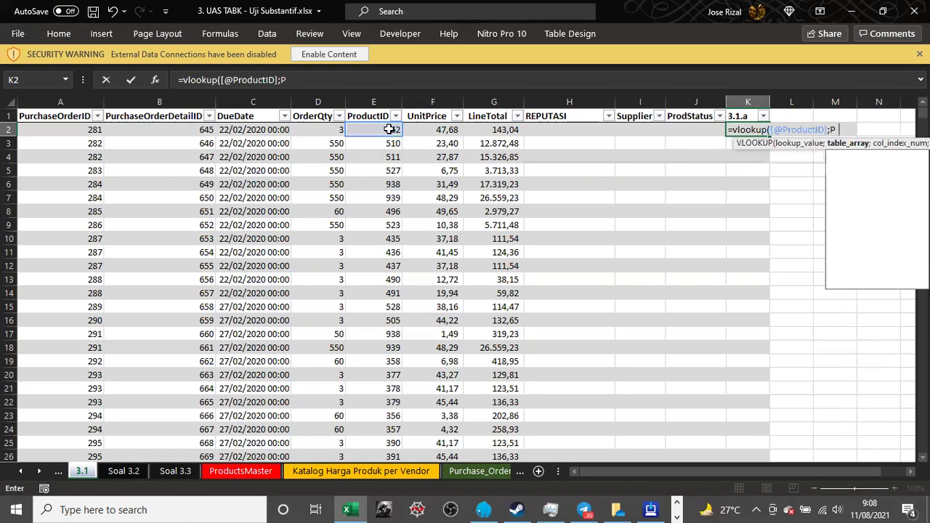
text(ctMaster)
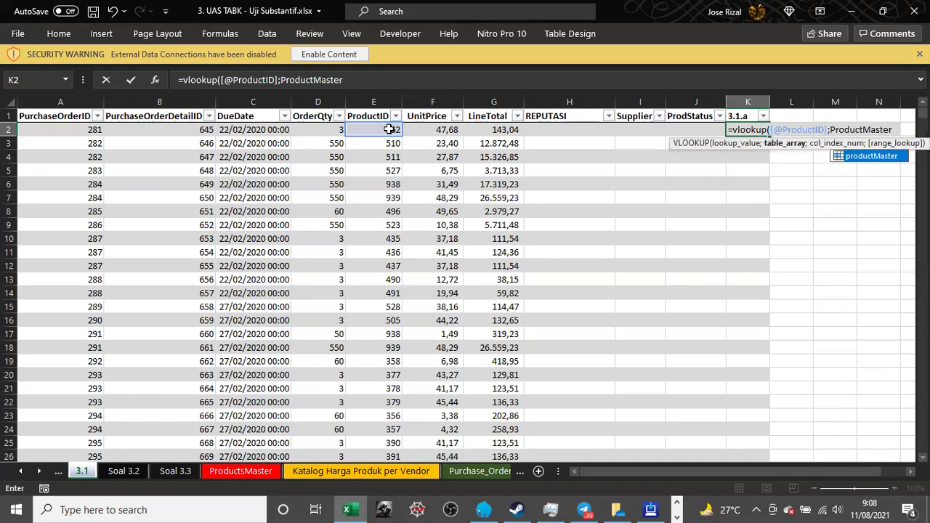
text(;)
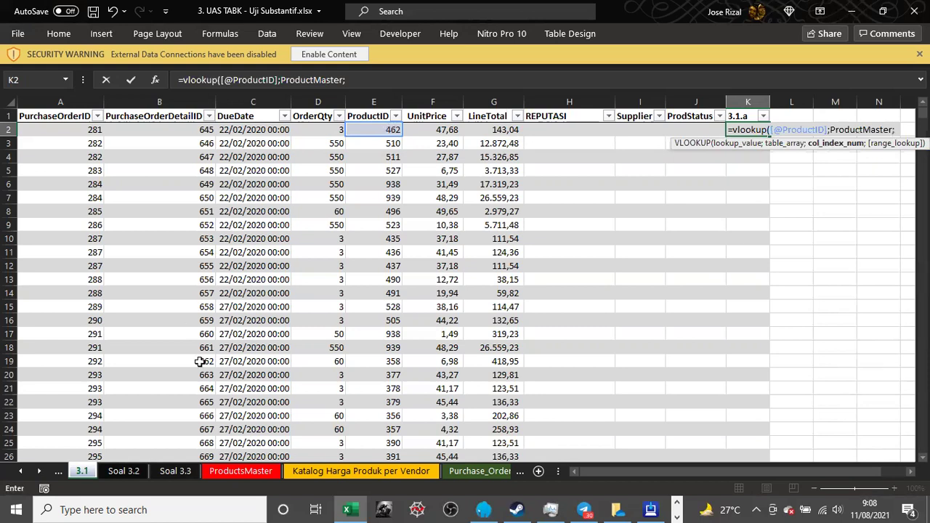
- Check the ProductStatus column's position in the ProductsMaster sheet and set the VLOOKUP's column index to 4, without any sheet reference
click(238, 470)
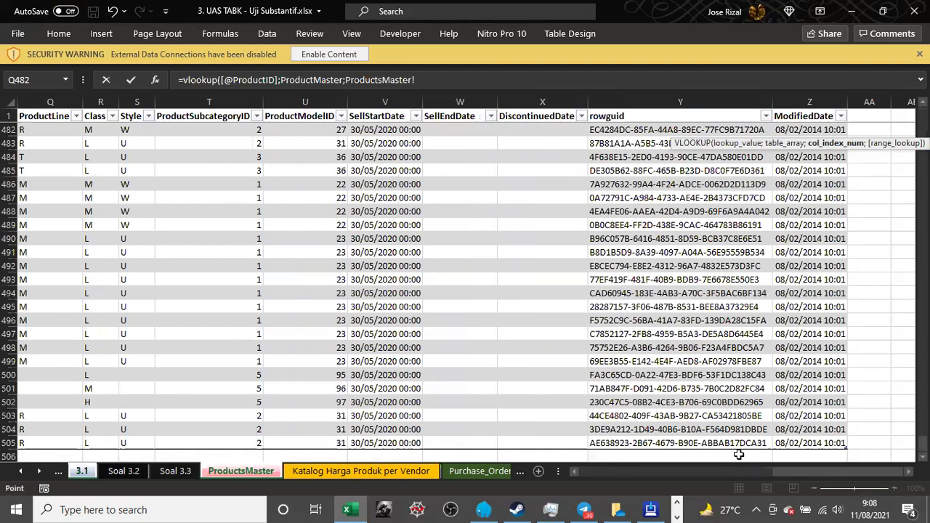
scroll(74, 205, left, 10)
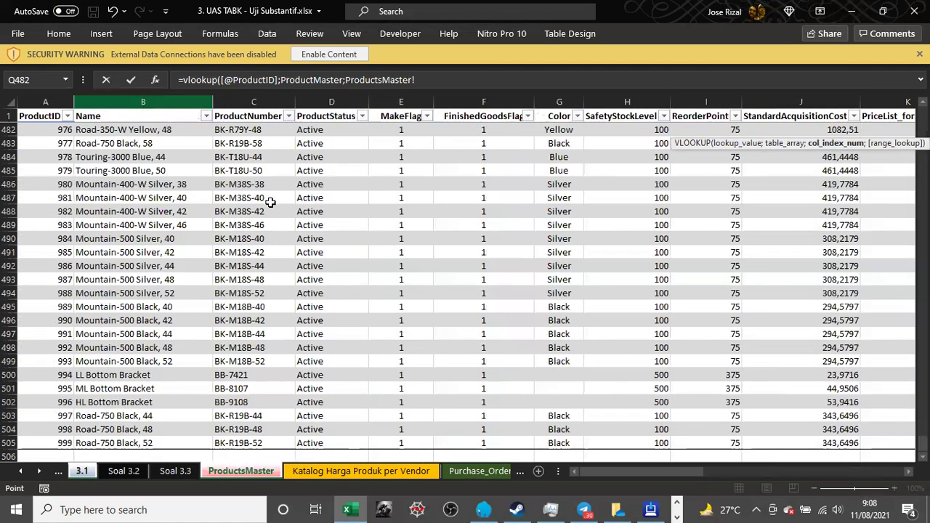
click(82, 471)
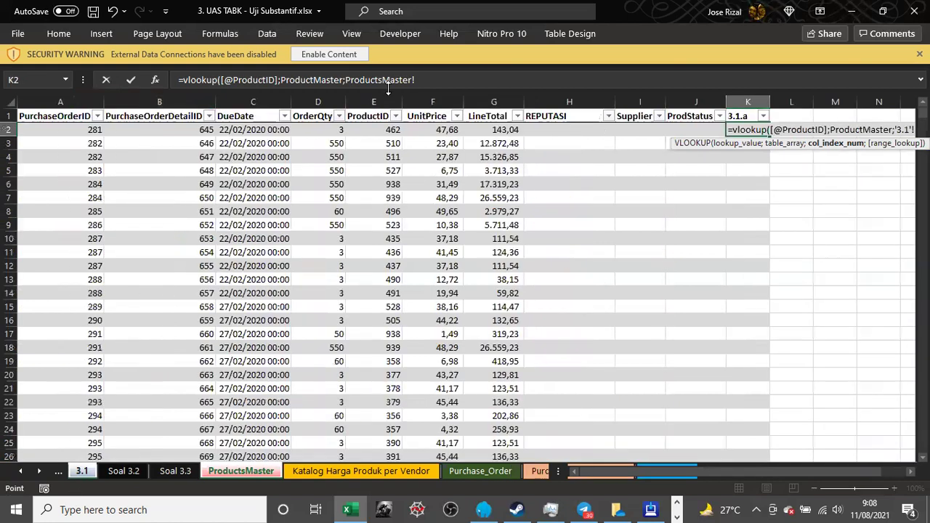
click(387, 82)
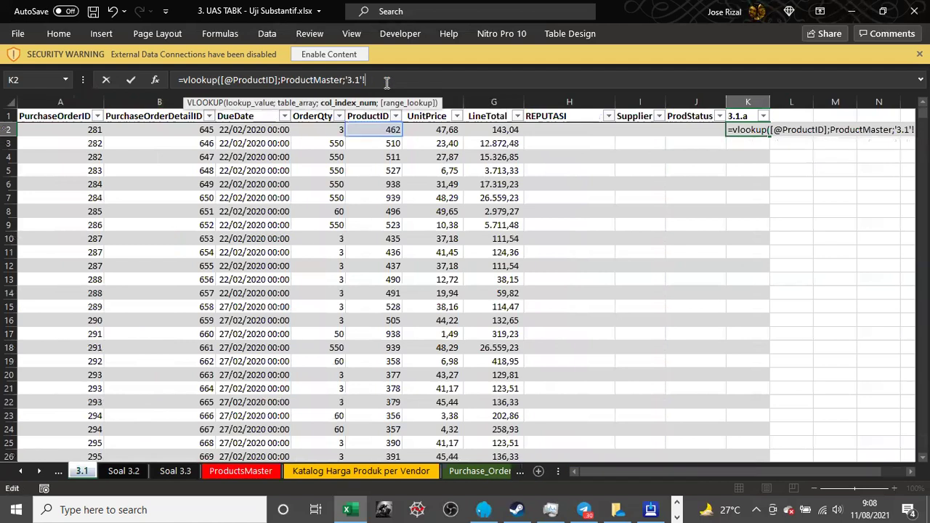
key(BackSpace)
key(BackSpace)
key(BackSpace)
key(BackSpace)
key(BackSpace)
key(BackSpace)
text(4)
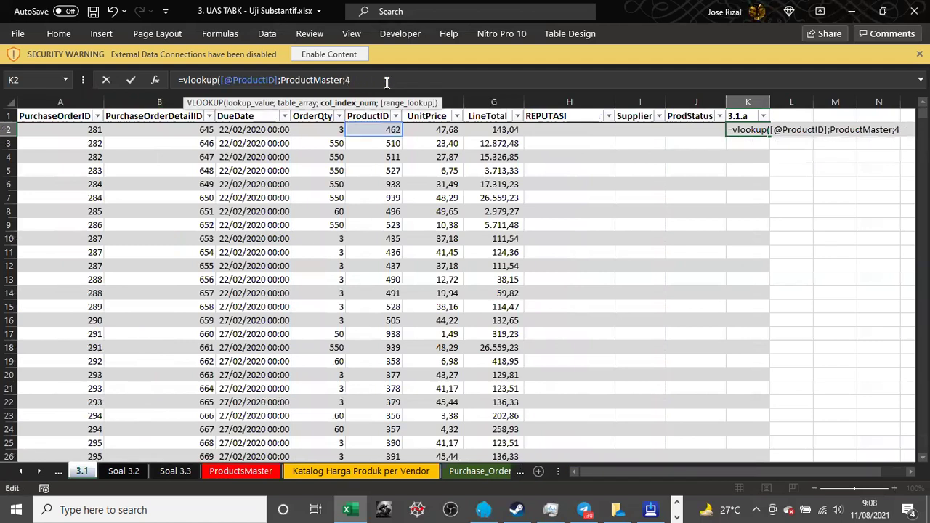
- Set the VLOOKUP's range lookup to 0 for an exact match and enter the formula in the 3.1.a column
text(;)
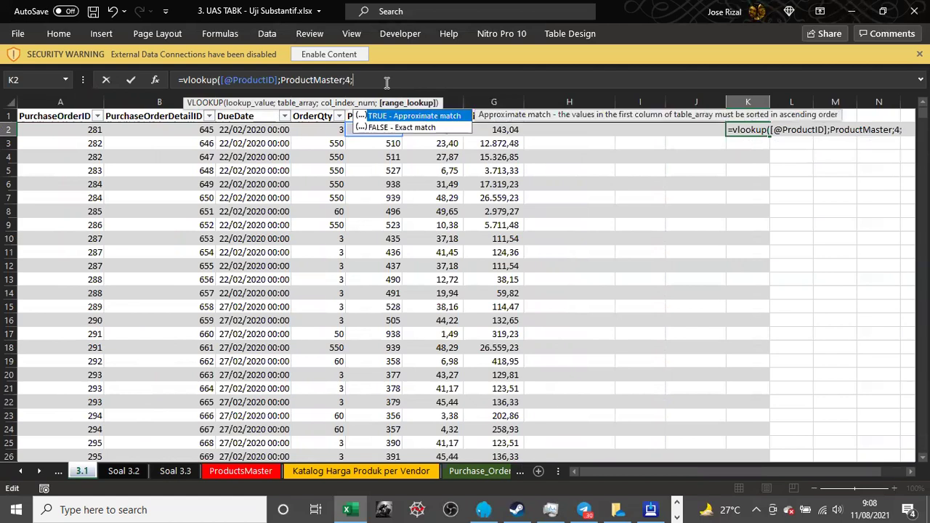
text(0)
key(Return)
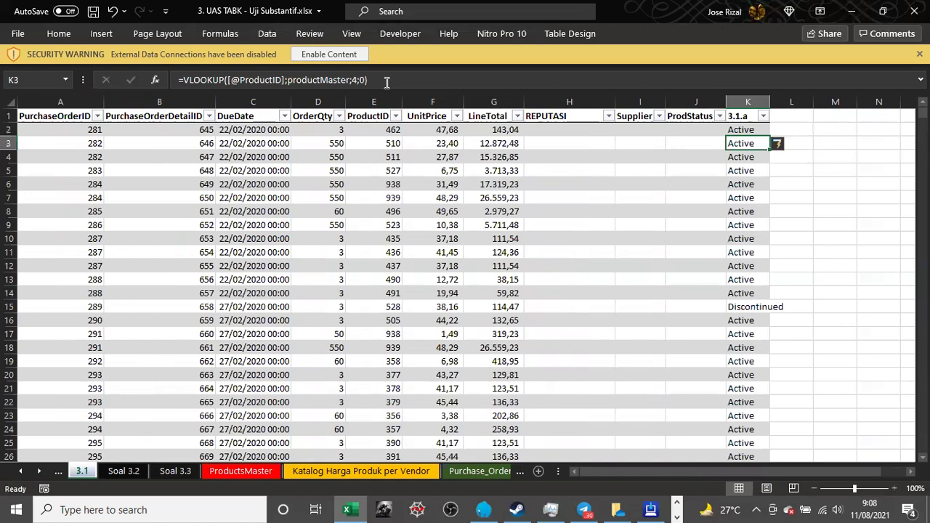
- Wrap the VLOOKUP formula in K2 in an IF function that tests whether the looked-up status equals "Active"
key(Up)
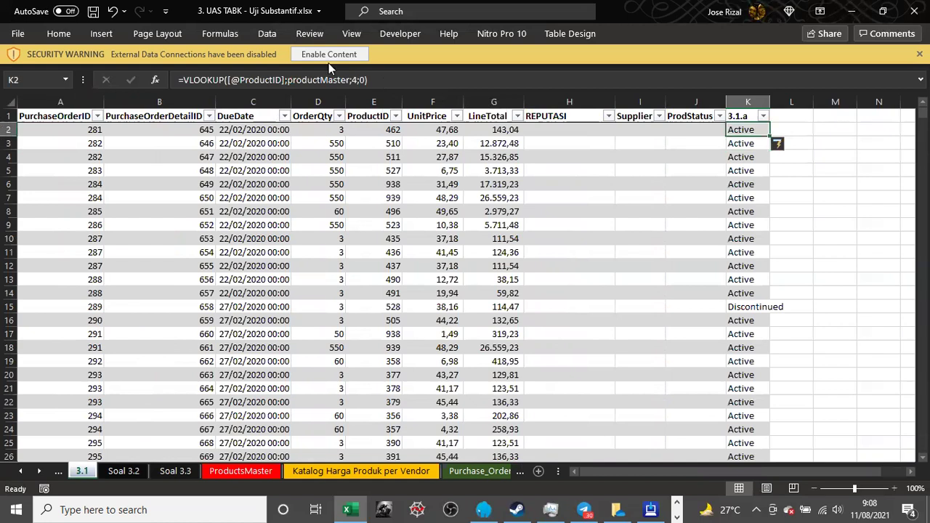
click(396, 78)
key(Home)
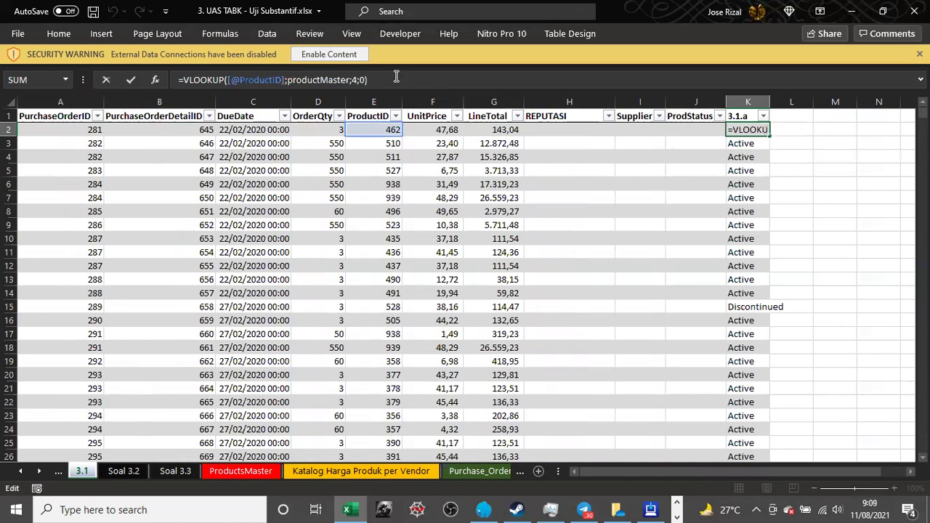
text(I)
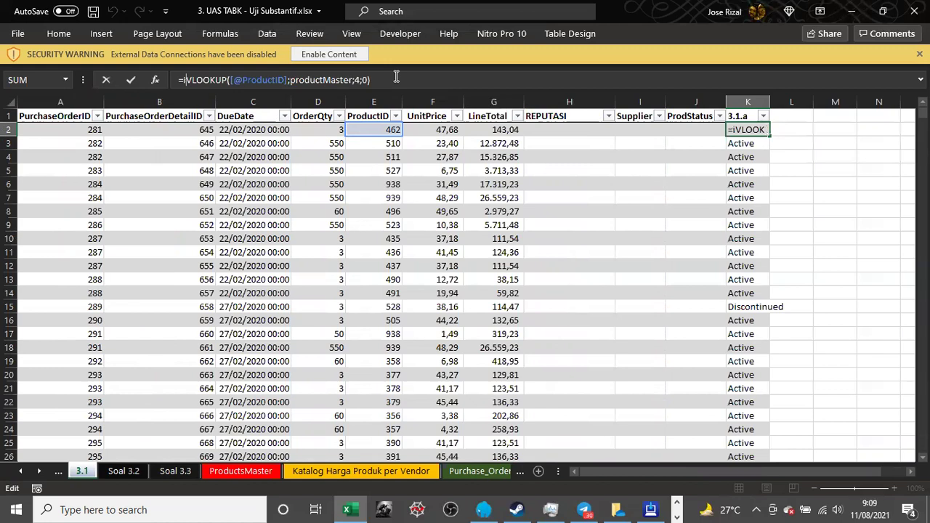
text(f()
key(End)
text(="Active")
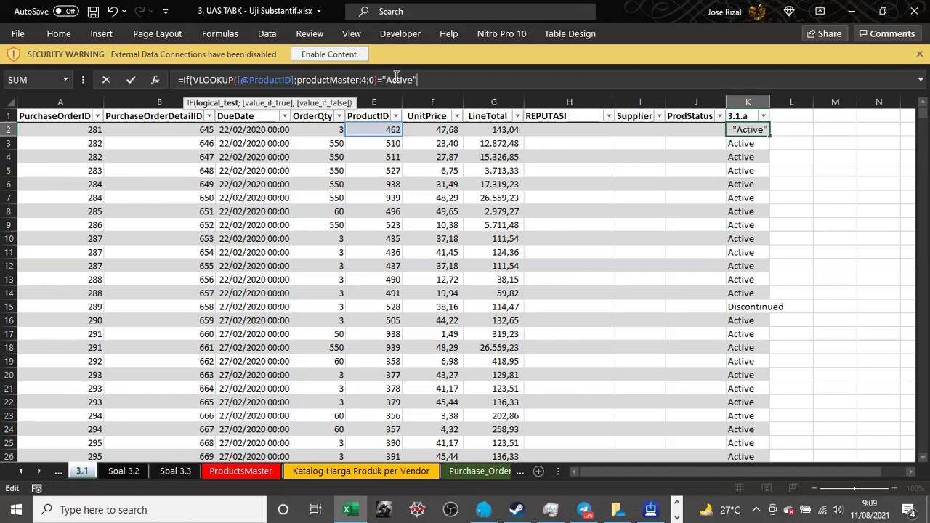
- Set the IF function's value for a met condition to True, without quotation marks
text(;")
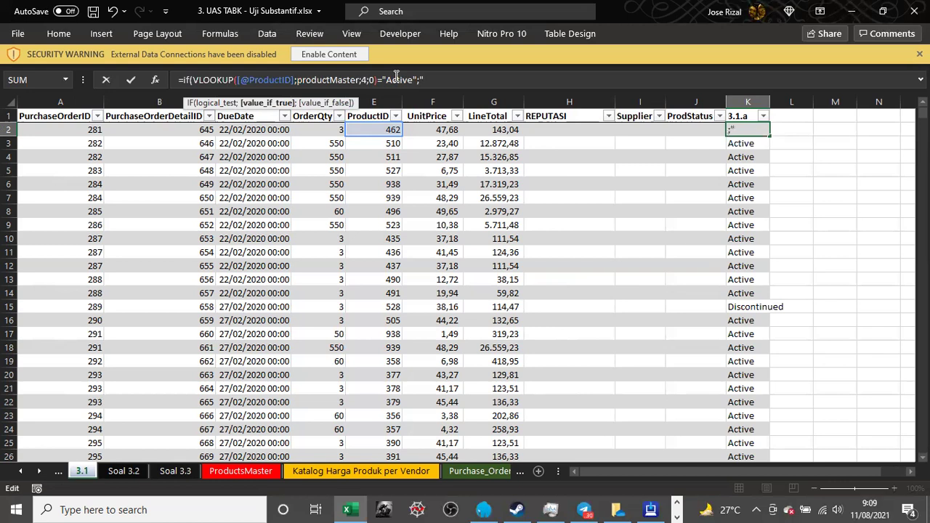
key(BackSpace)
key(BackSpace)
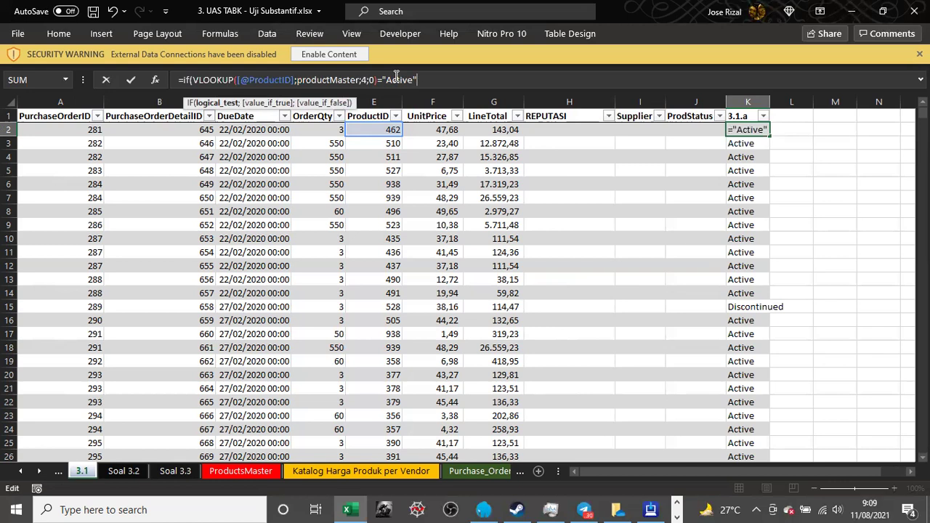
text(;True)
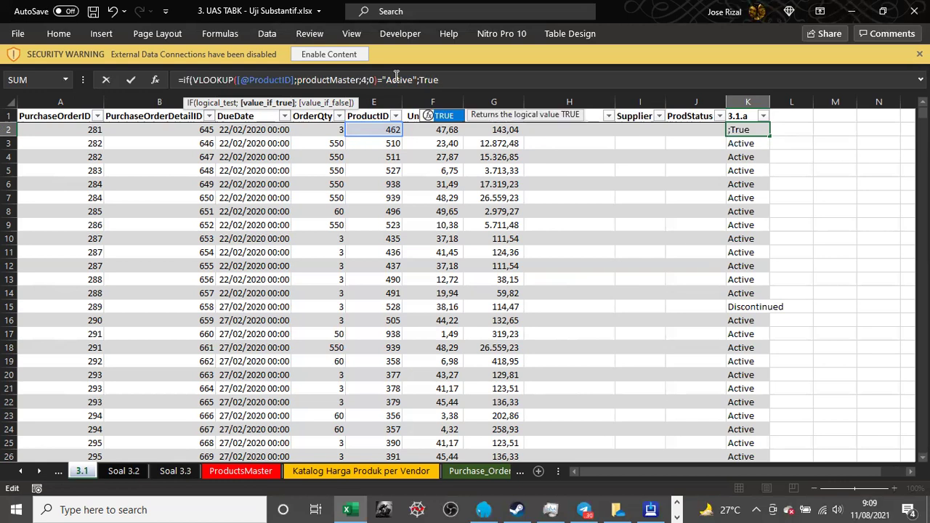
text(;)
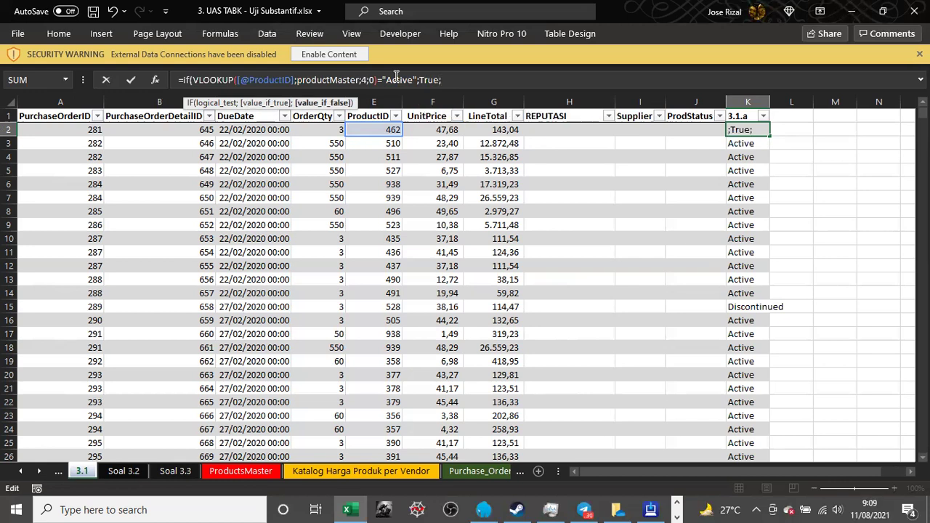
text(F)
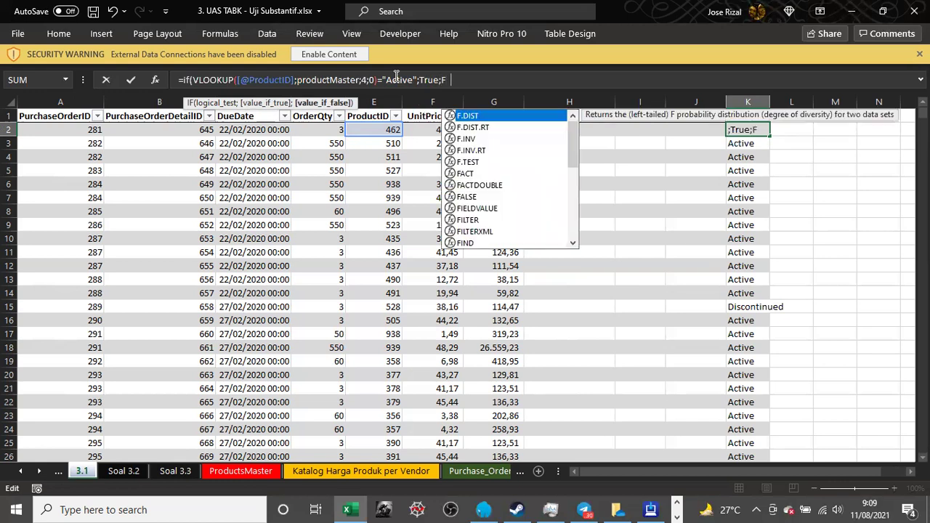
text(alse)
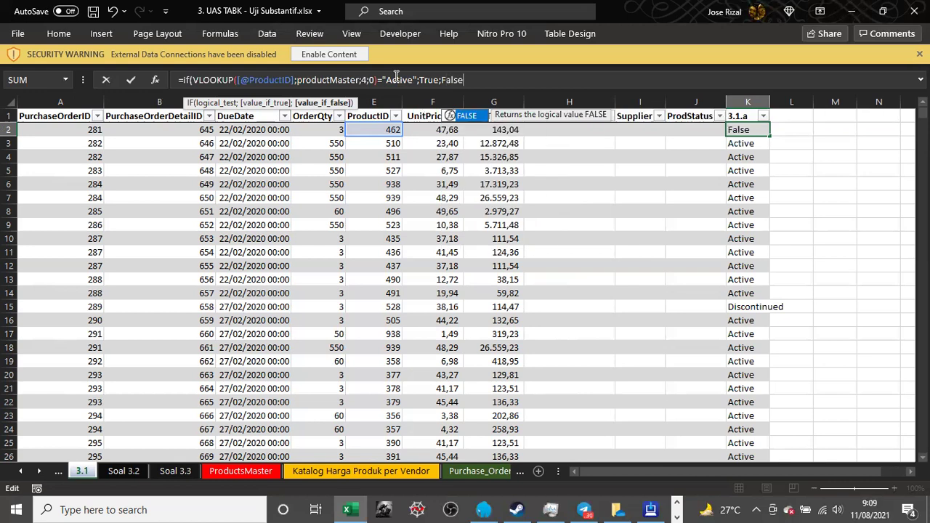
text())
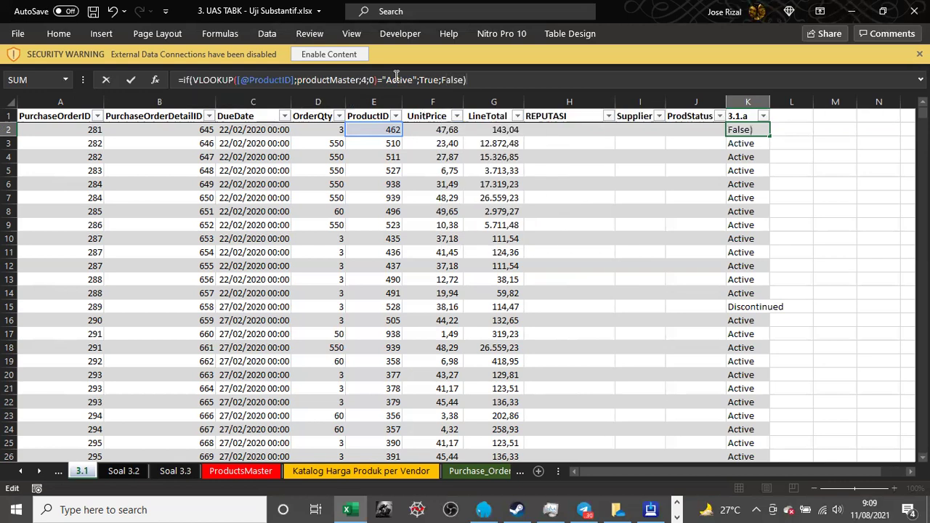
key(BackSpace)
key(BackSpace)
key(BackSpace)
key(BackSpace)
key(BackSpace)
key(BackSpace)
- Set the IF function's value for an unmet condition to "Anomali" and enter the formula with its closing parenthesis in the 3.1.a column
text("Anomali")
key(Left)
key(Left)
key(Left)
key(Left)
key(Left)
key(Left)
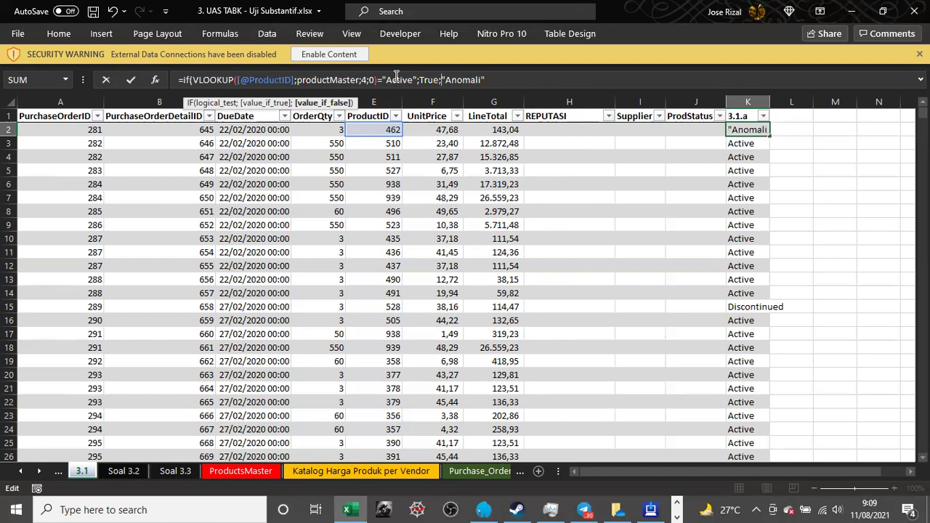
key(Return)
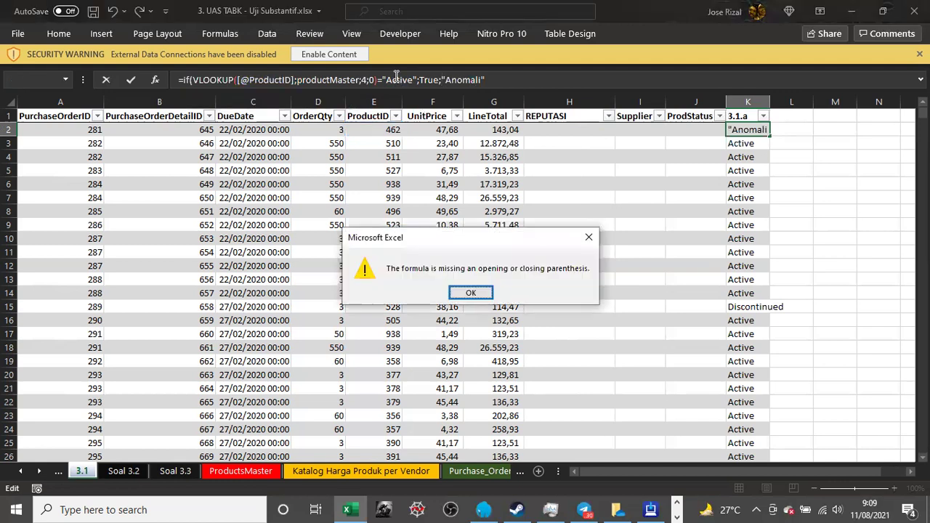
key(Return)
key(End)
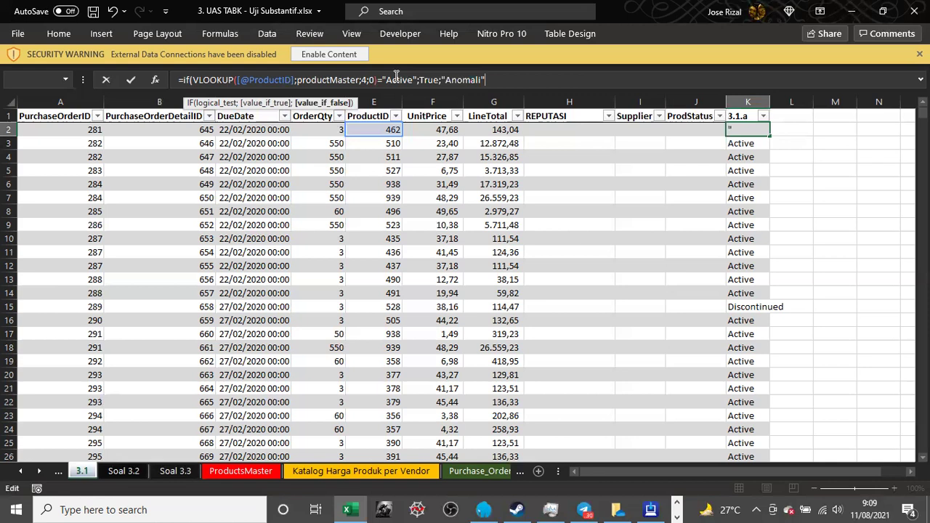
key(Return)
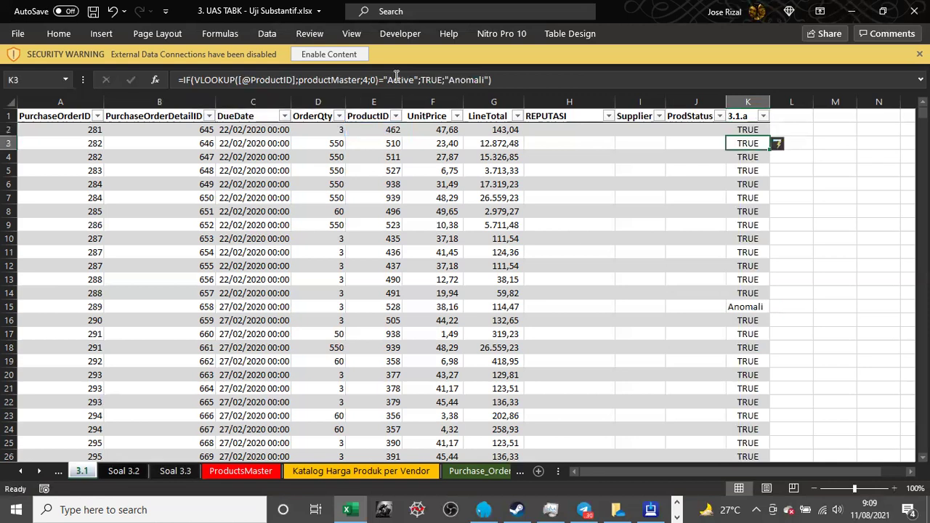
- Filter the 3.1.a column to show only the Anomali records
key(ctrl+Up)
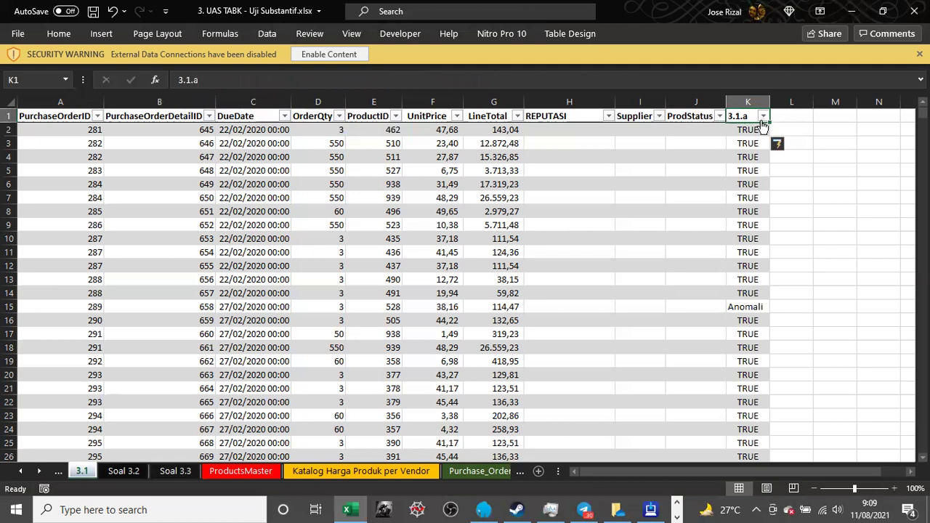
click(643, 299)
key(space)
click(690, 397)
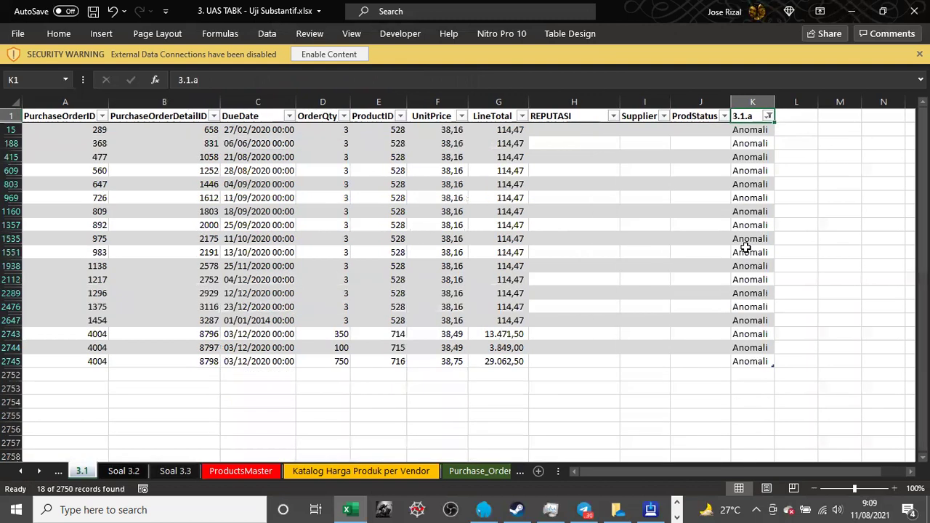
- Examine the filtered purchase order records marked Anomali and the formula behind them
click(746, 249)
key(Up)
key(Up)
key(Up)
key(Up)
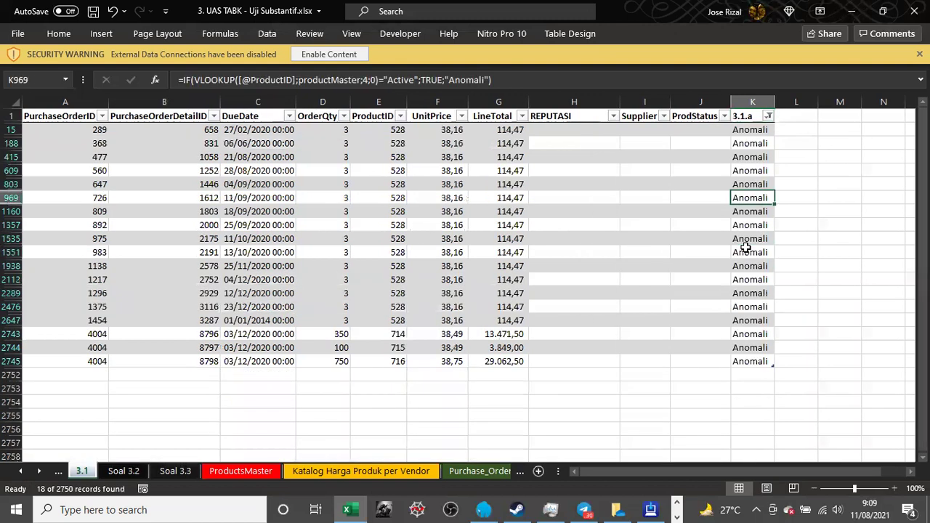
key(Up)
key(Up)
key(Up)
key(Up)
key(Up)
key(Up)
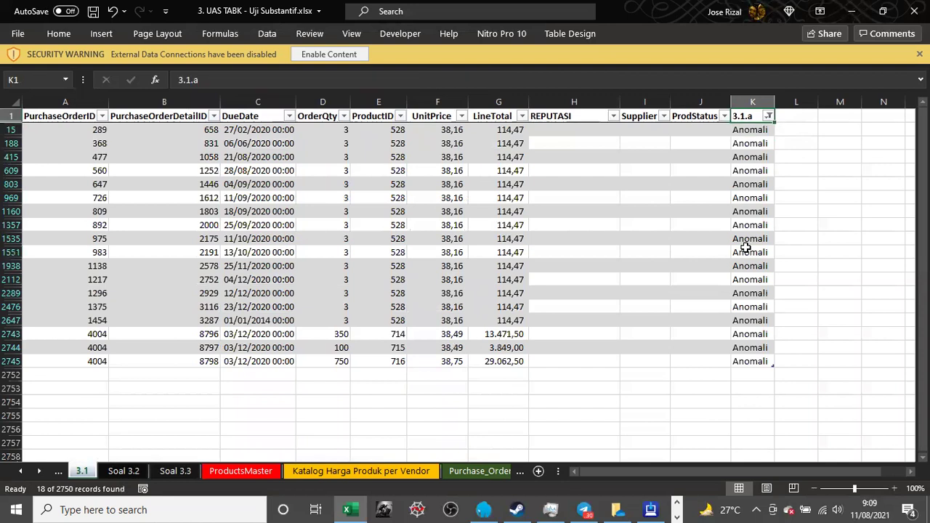
key(Down)
key(Down)
key(Down)
key(Up)
key(Up)
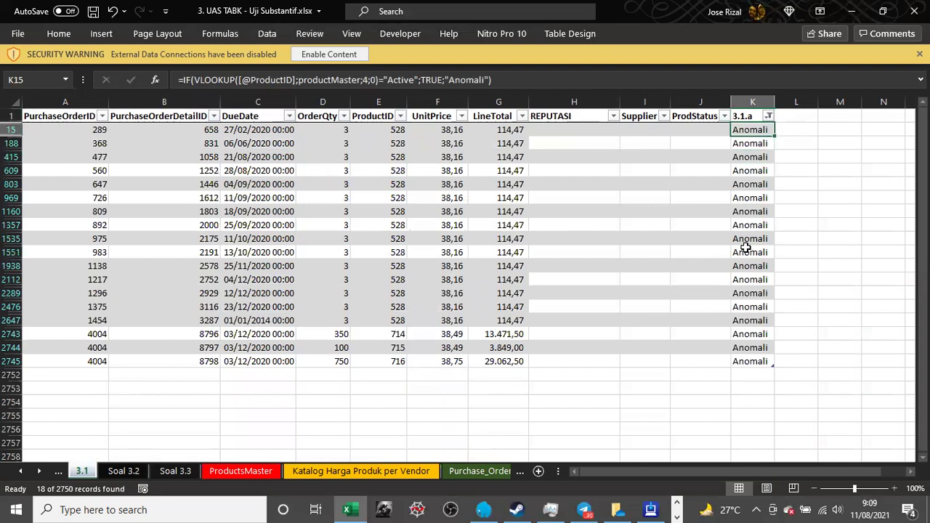
key(Left)
key(Left)
key(Left)
key(Left)
key(Left)
key(Right)
key(Right)
key(Right)
key(Right)
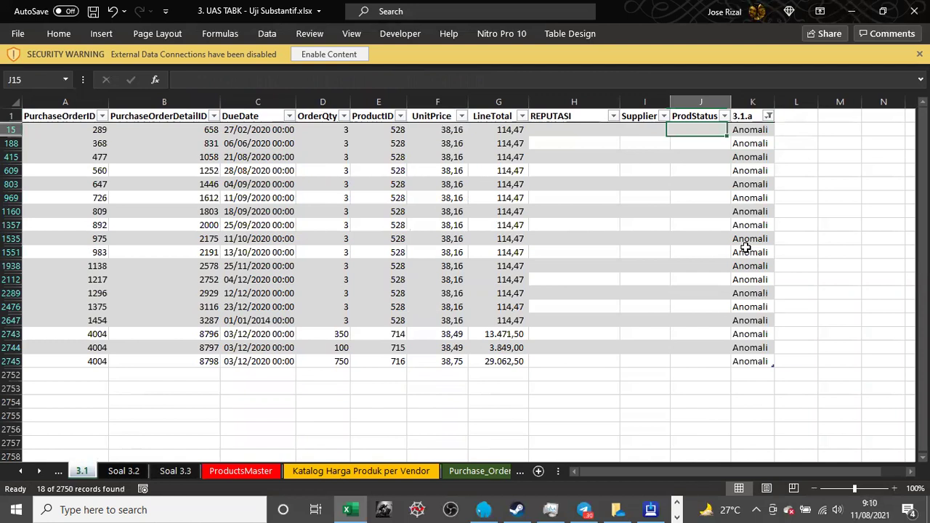
key(Right)
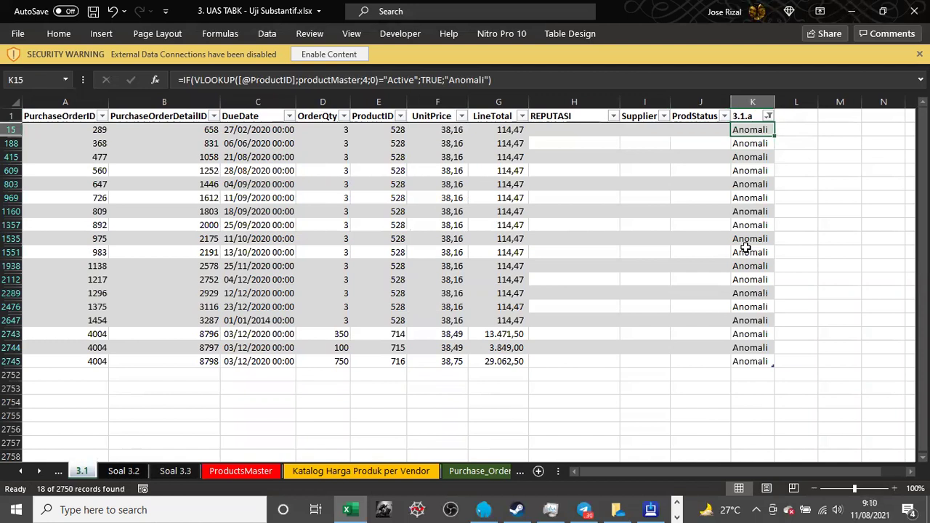
- Read audit procedure 3.1.b and its hint on the Soal 3.1 sheet
click(21, 471)
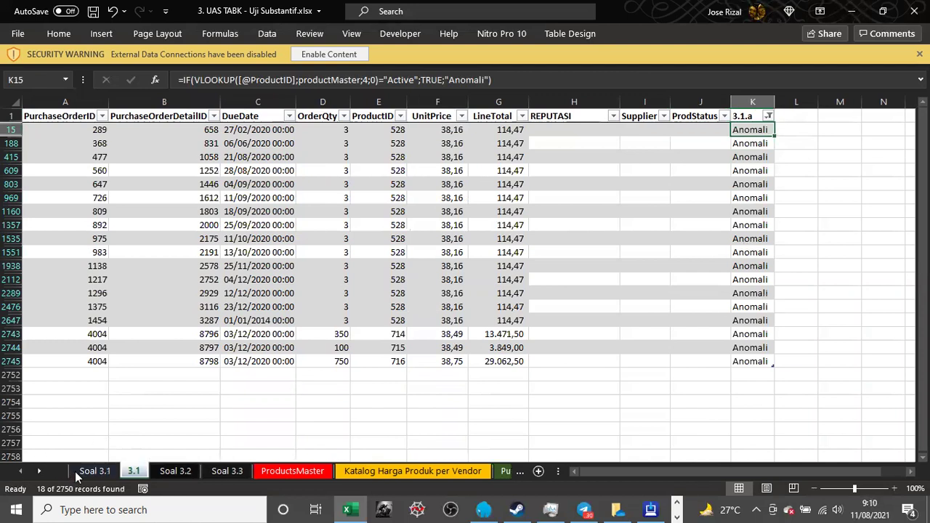
click(80, 472)
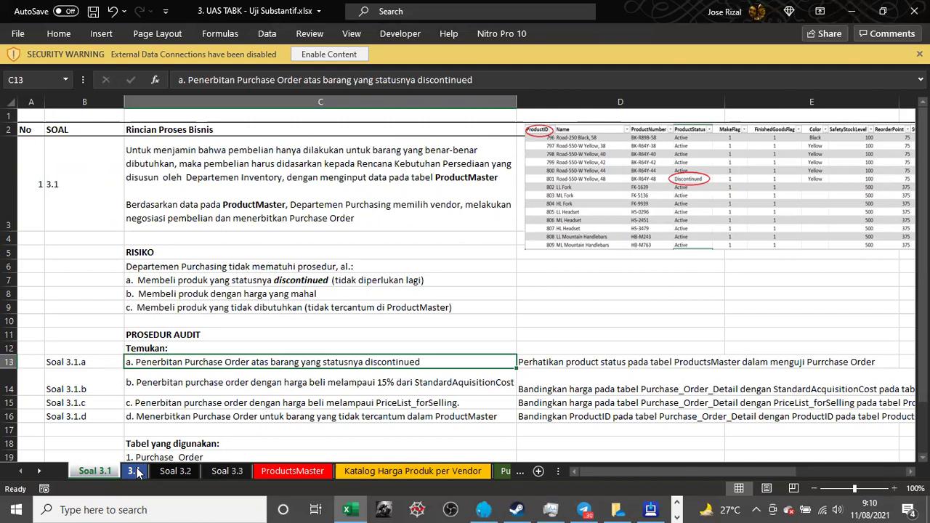
key(Down)
key(Left)
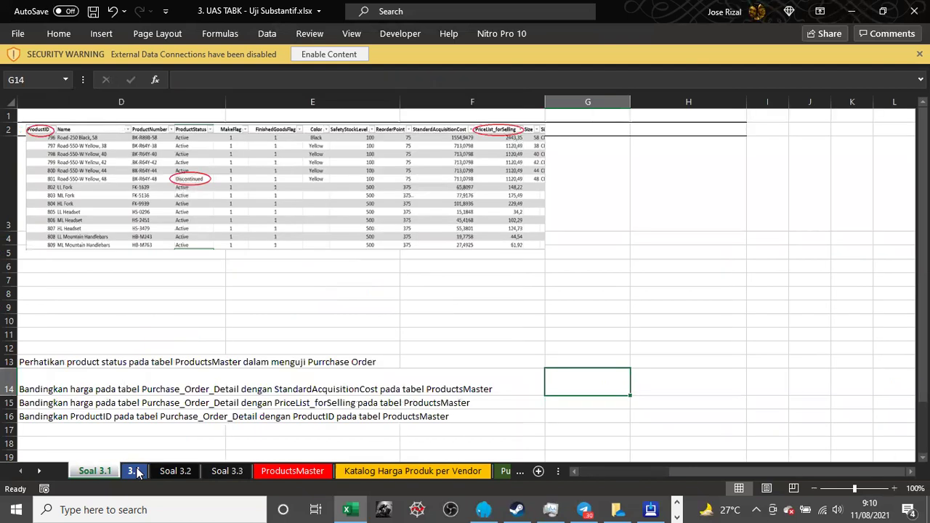
key(Right)
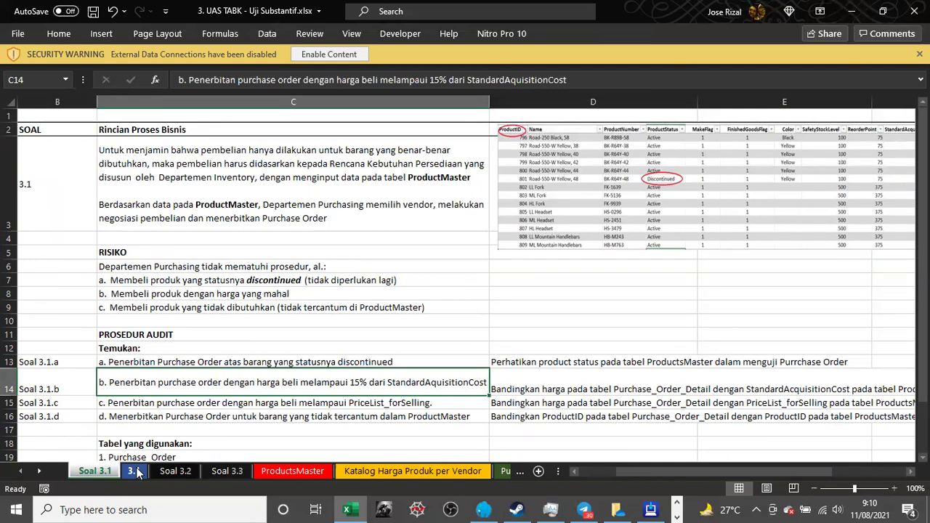
- Return to sheet 3.1 and reset the 3.1.a column's filter to show all records
click(132, 471)
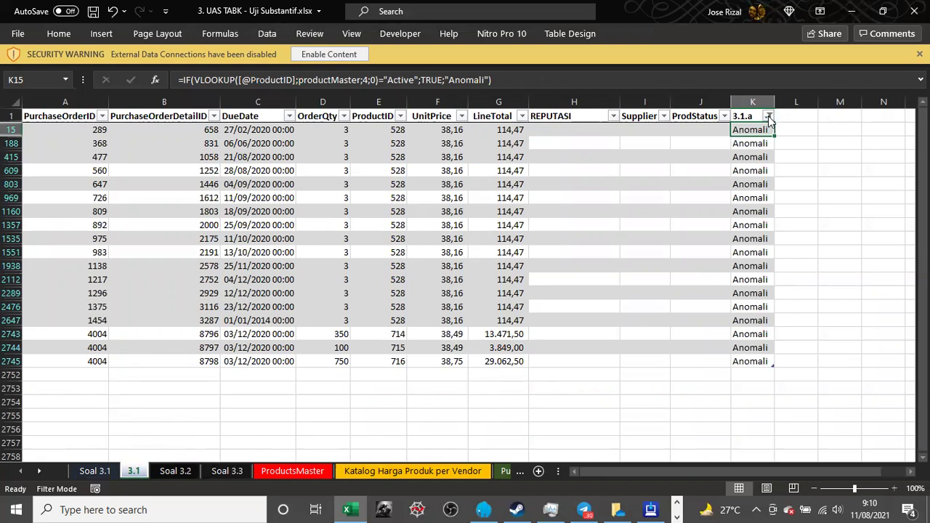
key(alt+Down)
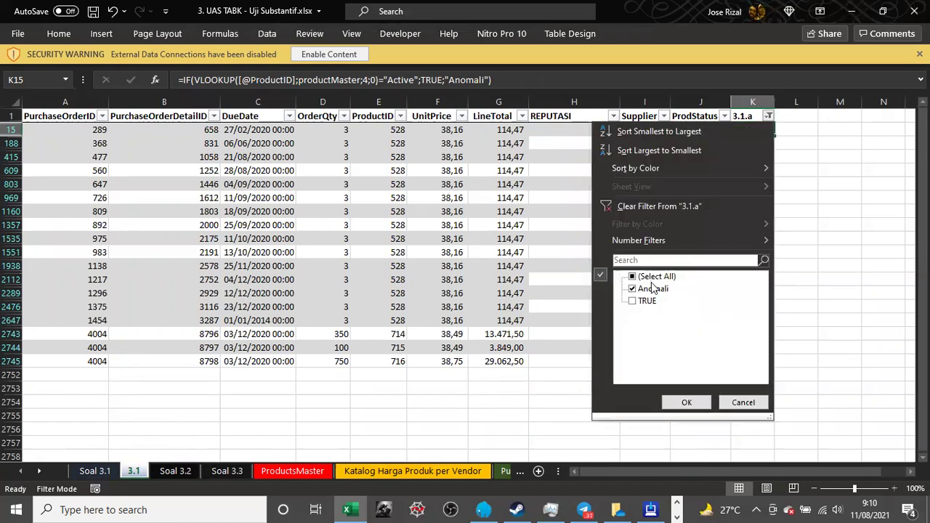
click(651, 280)
click(681, 409)
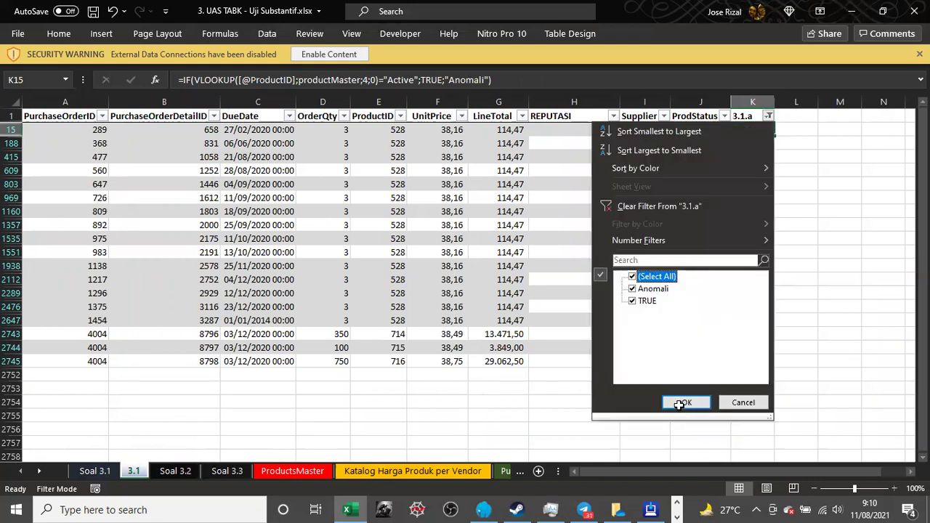
click(692, 171)
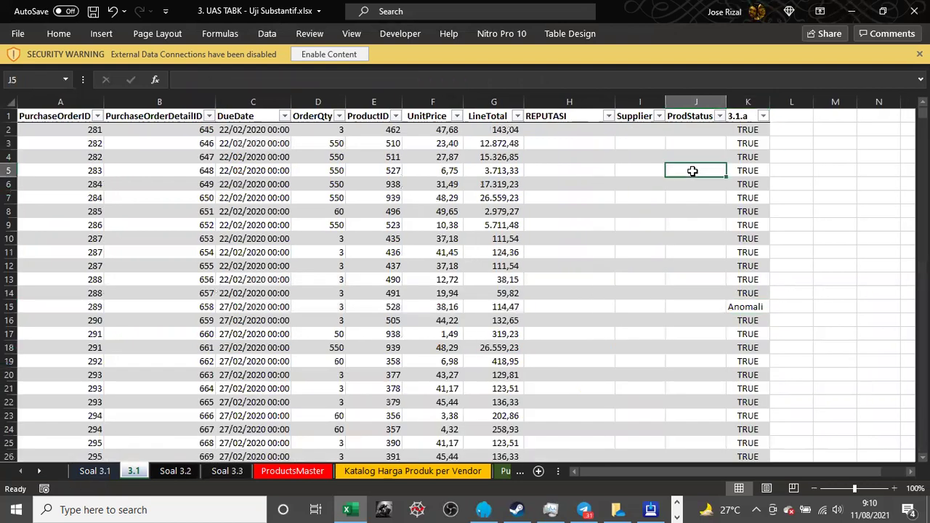
key(Up)
key(Up)
key(Up)
key(Up)
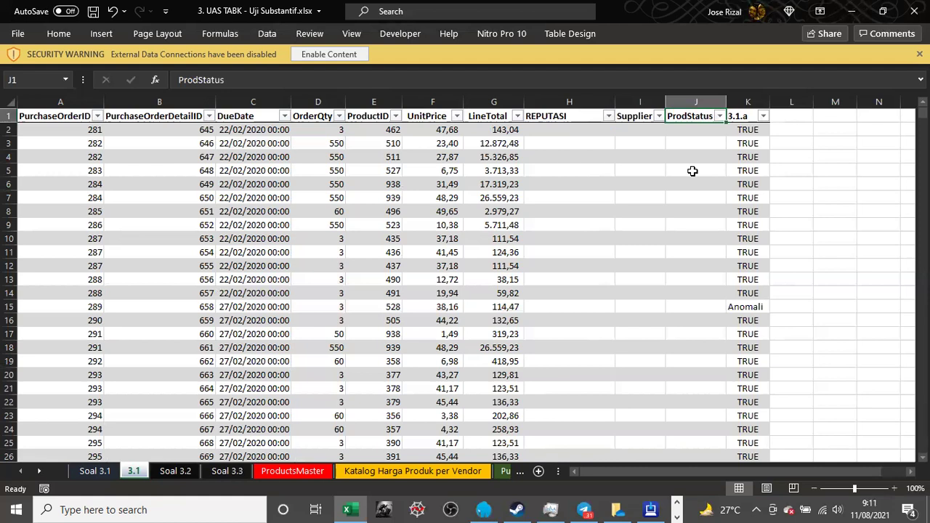
key(Right)
key(Right)
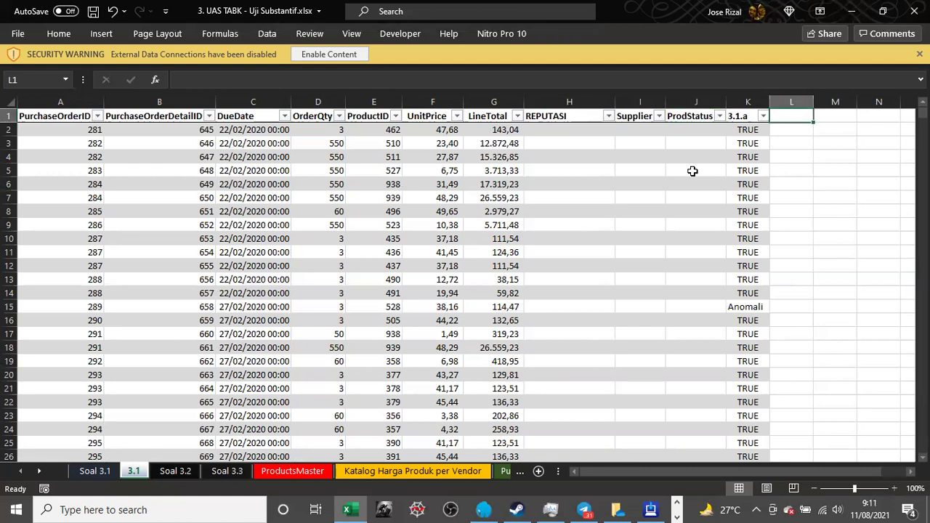
- On the Soal 3.1 sheet, enter the heading "Atribut pengujian" in cell E12 beside the audit procedures
click(93, 471)
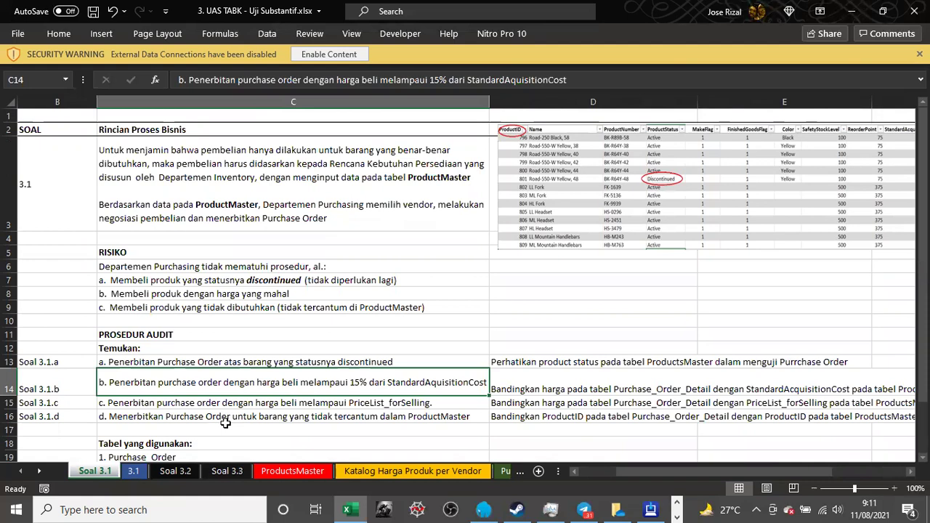
key(Right)
key(Right)
key(Right)
key(Up)
key(Up)
key(Left)
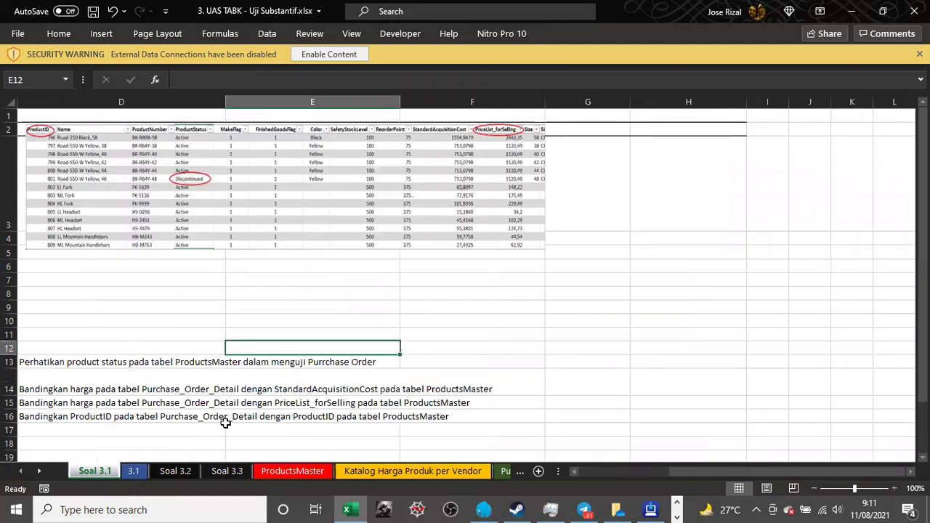
text(Atribut )
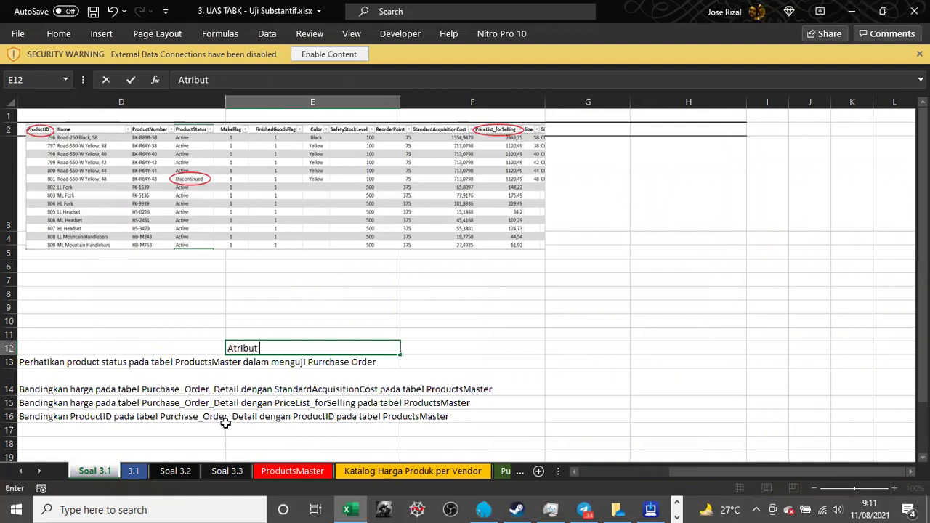
text(pengujian)
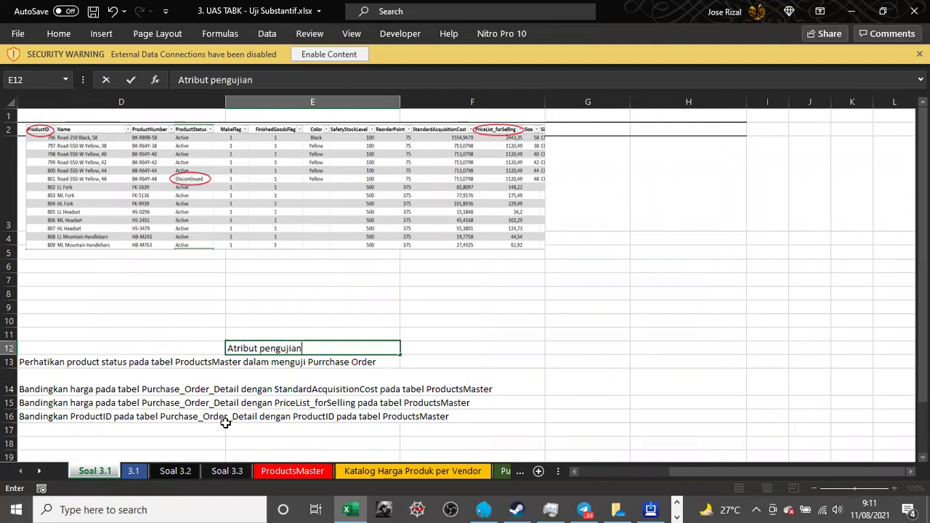
key(Return)
- Enter "Jika ada unit price di PO detail" in cell E14 as the start of the 3.1.b test attribute
key(Return)
key(BackSpace)
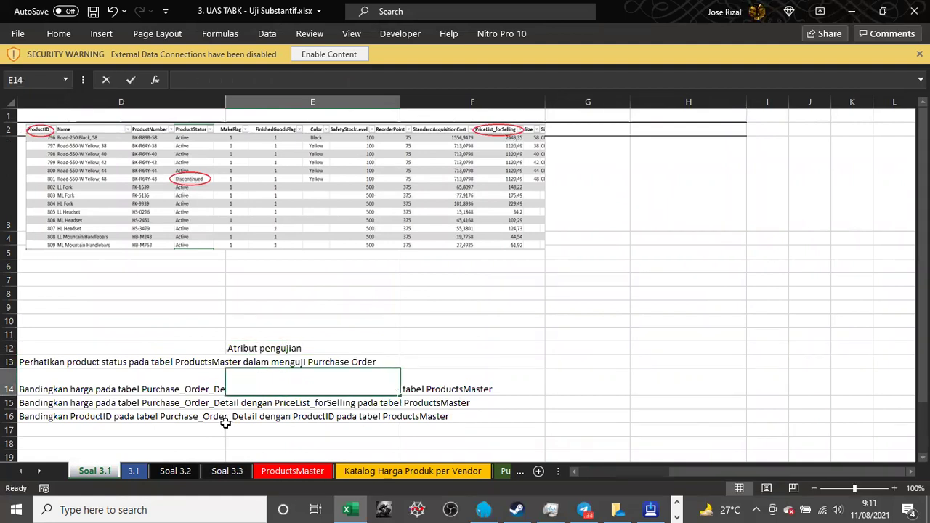
text(Jika ada unit price di PO deta)
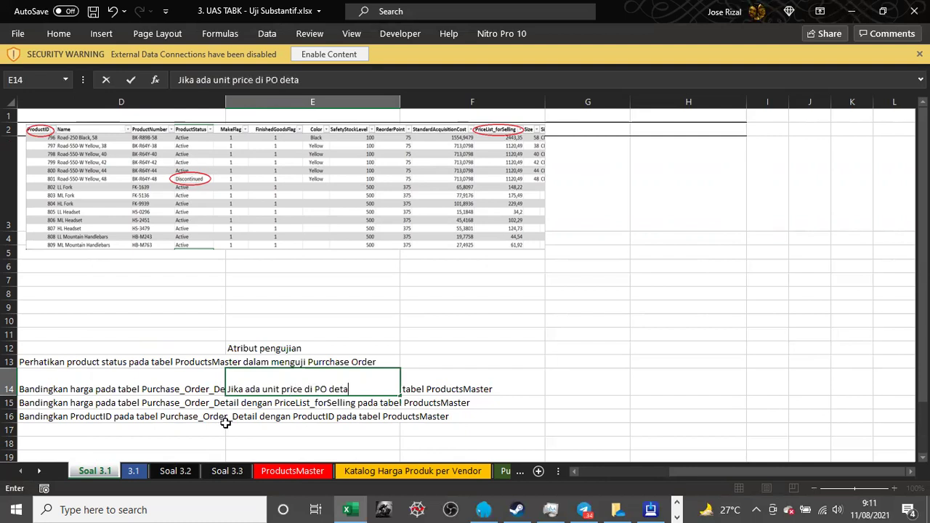
text(il)
key(Return)
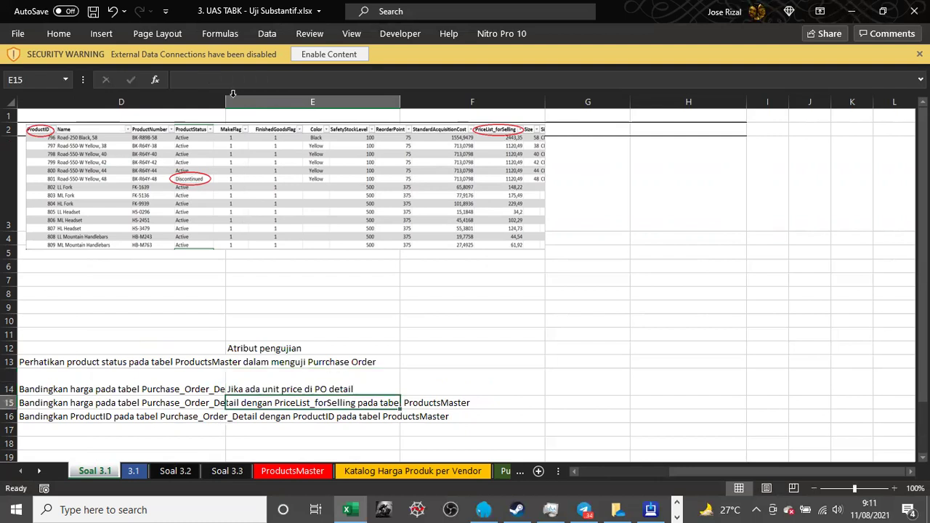
- Narrow column D slightly and wrap the text of the procedure hints in D13:D16
drag(343, 109, 210, 114)
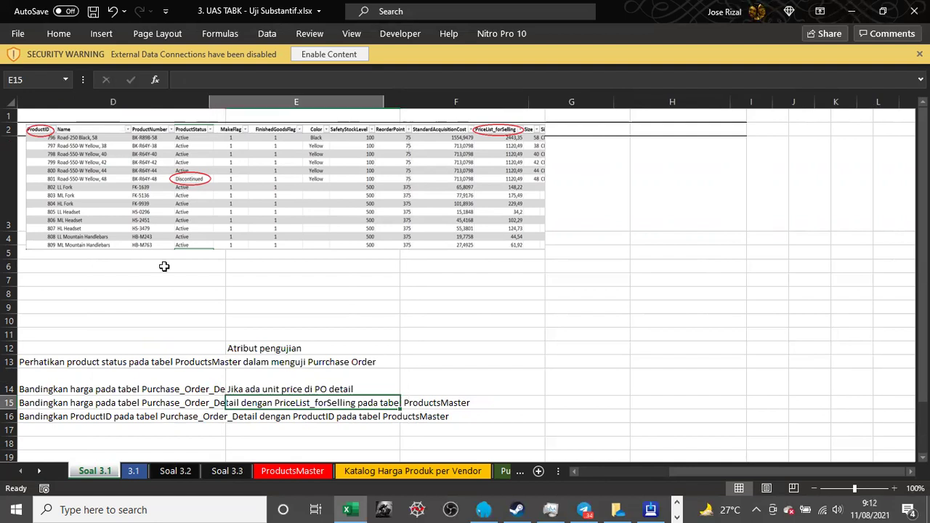
click(98, 362)
drag(99, 362, 108, 416)
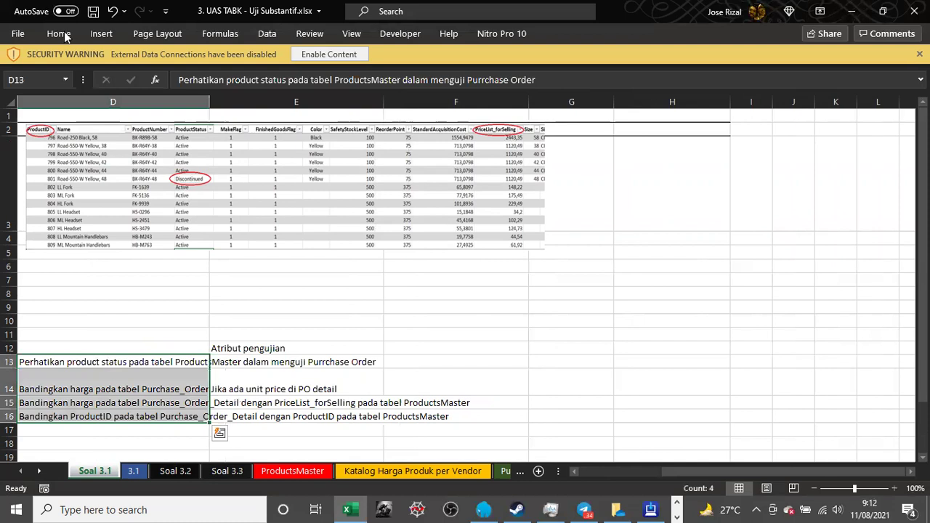
click(60, 34)
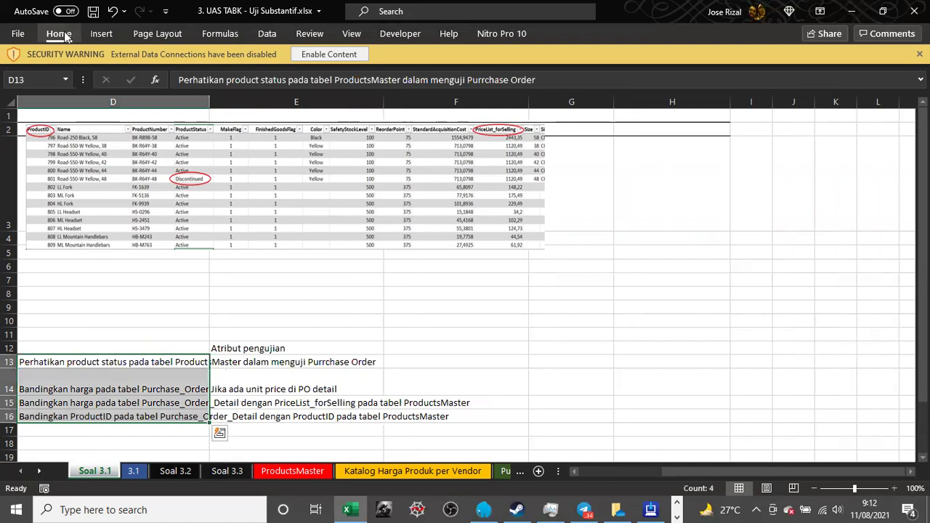
click(341, 59)
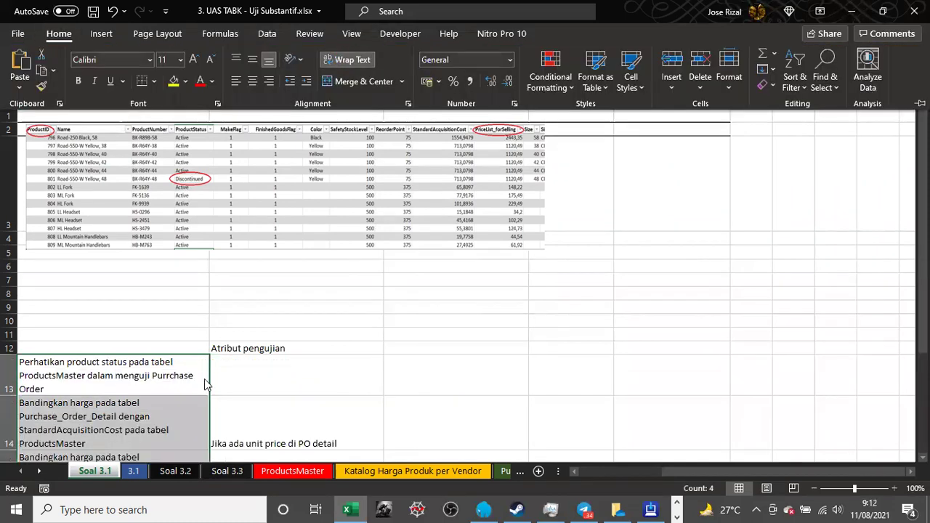
- Extend the 3.1.b attribute text in E14 with "yang nilainya di atas 115% dari standardacquisitioncost, maka dia anomali."
scroll(228, 379, left, 3)
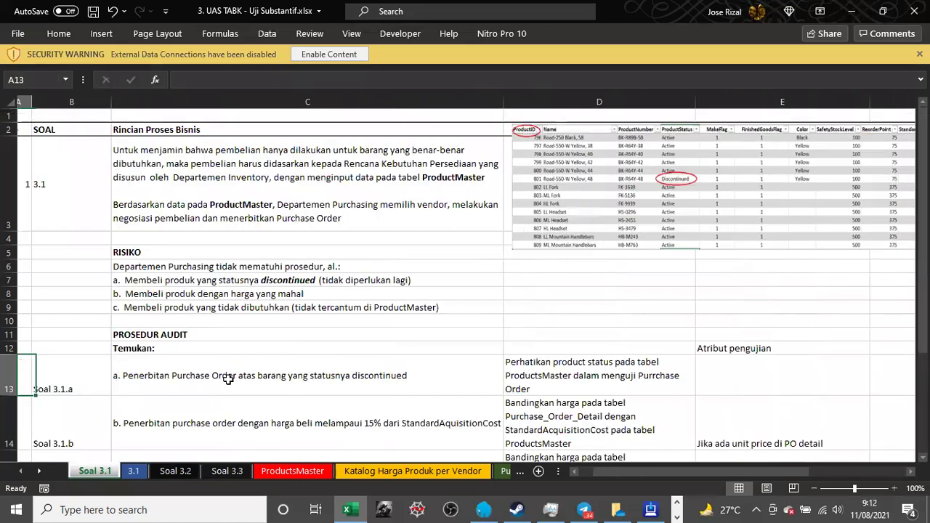
click(228, 379)
key(Down)
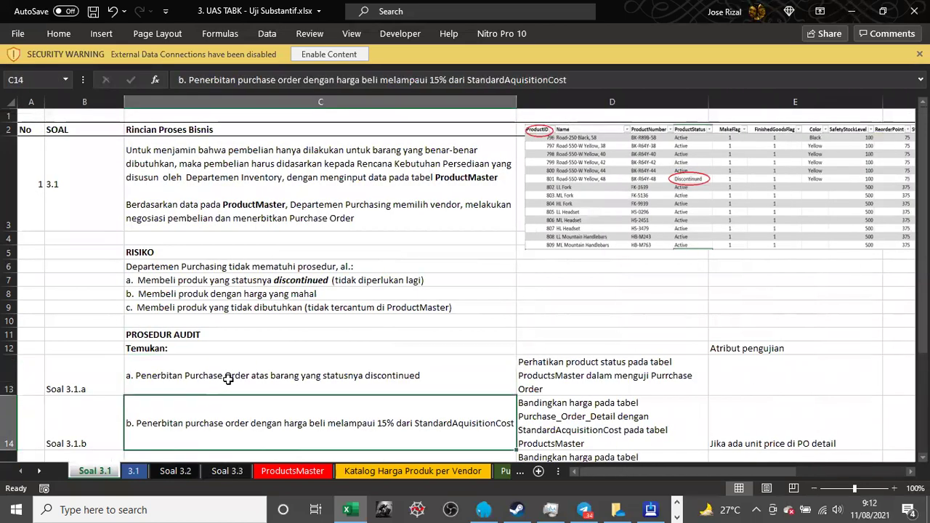
key(Right)
scroll(228, 380, right, 3)
key(Left)
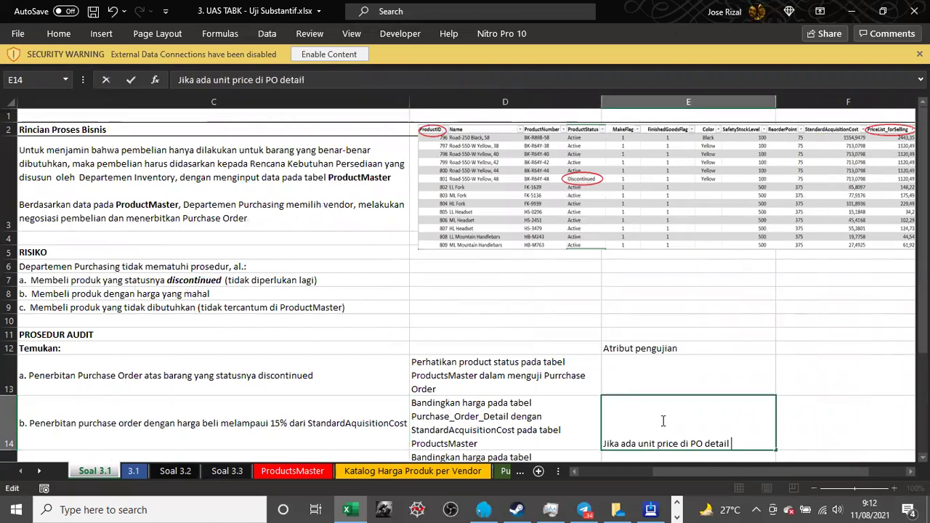
text(yang nilainya di atas 115% daristandard)
key(BackSpace)
key(BackSpace)
key(BackSpace)
key(BackSpace)
key(BackSpace)
key(BackSpace)
key(BackSpace)
key(BackSpace)
text(standardac)
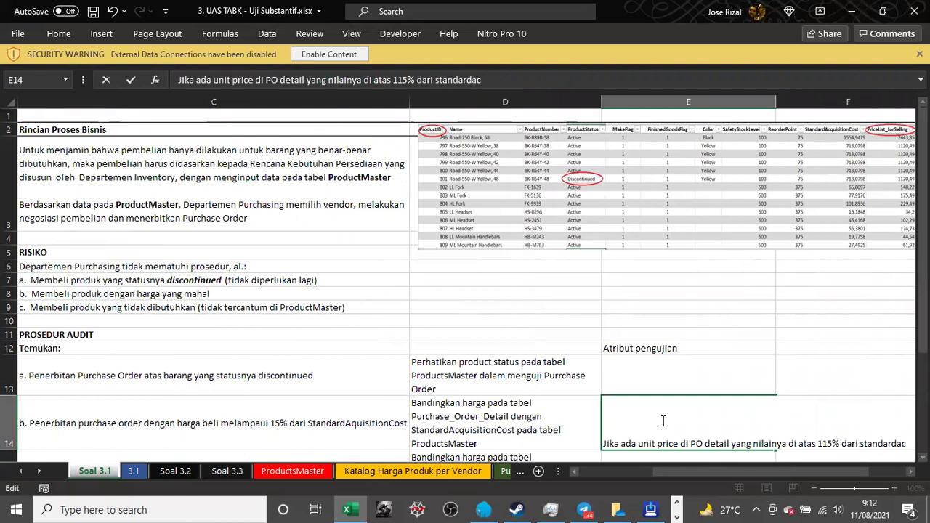
text(quisition)
key(BackSpace)
text(cost, maka dia anomali.)
key(ctrl+Return)
scroll(663, 420, down, 1)
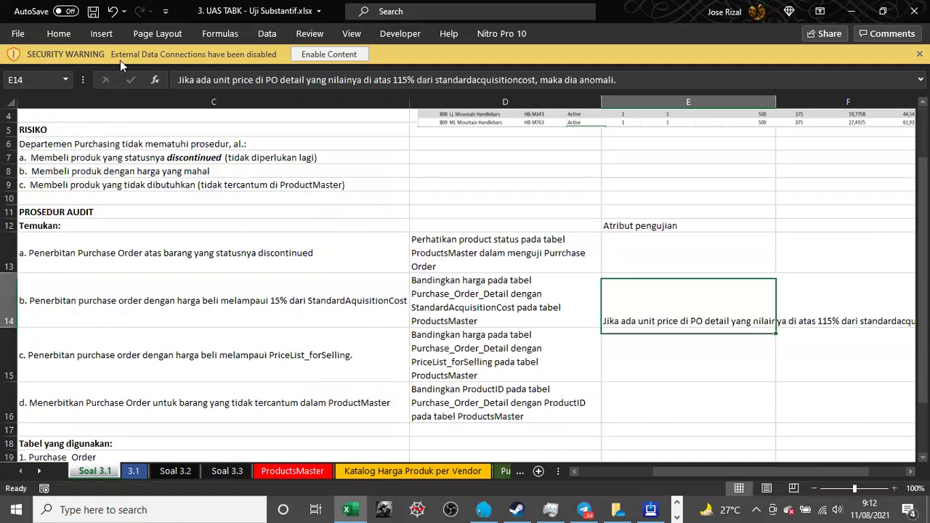
- Wrap the text of the 3.1.b test attribute in cell E14
click(58, 33)
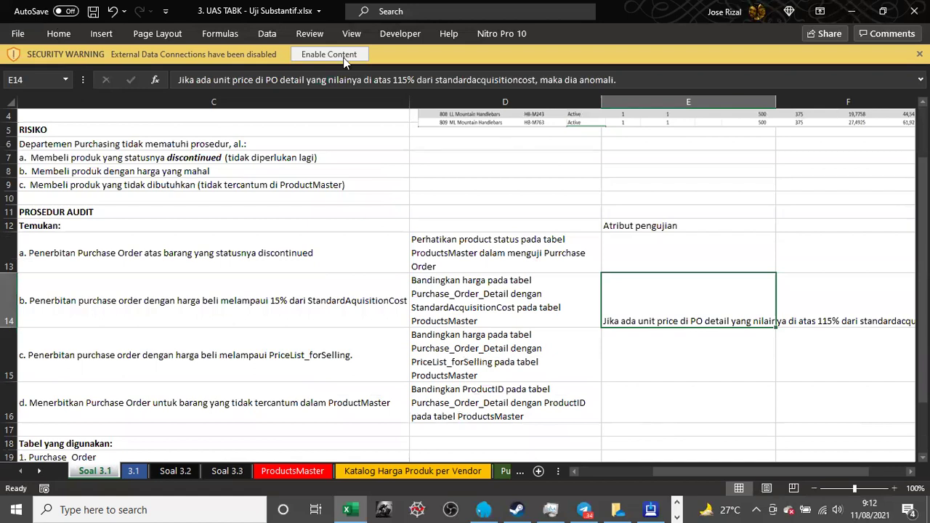
click(347, 61)
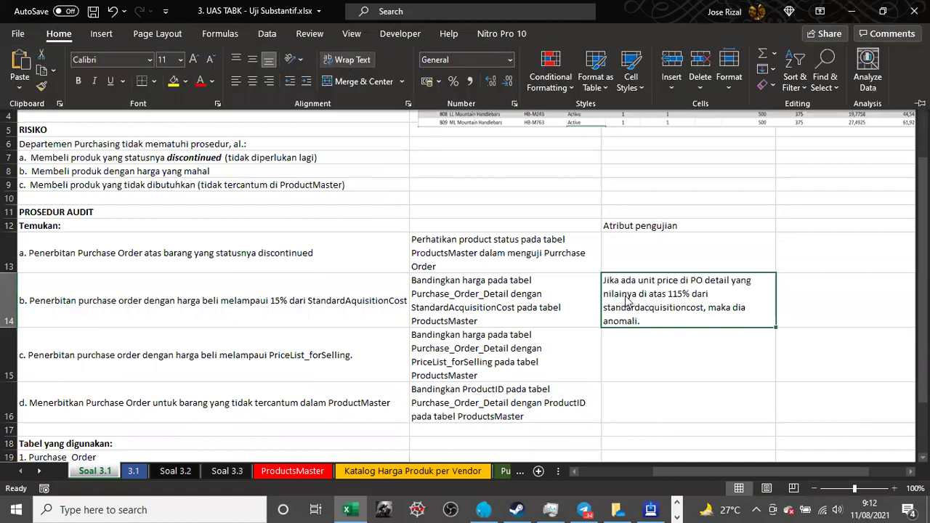
click(625, 295)
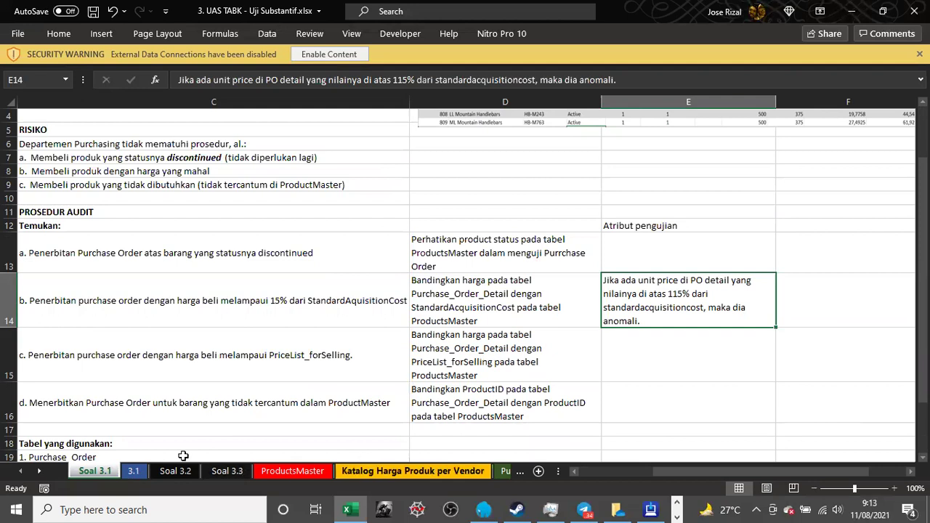
- In sheet 3.1, add a table column headed 3.1.b beside the 3.1.a column
click(138, 470)
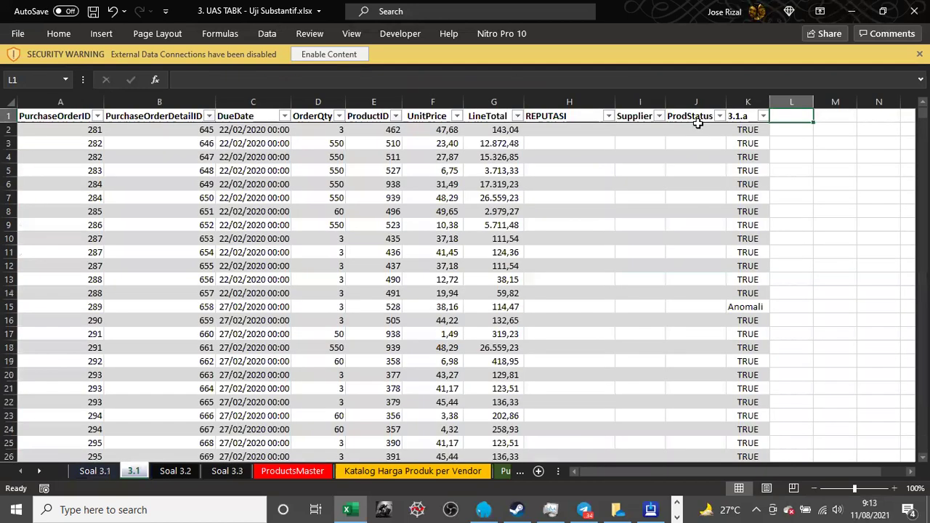
text(3)
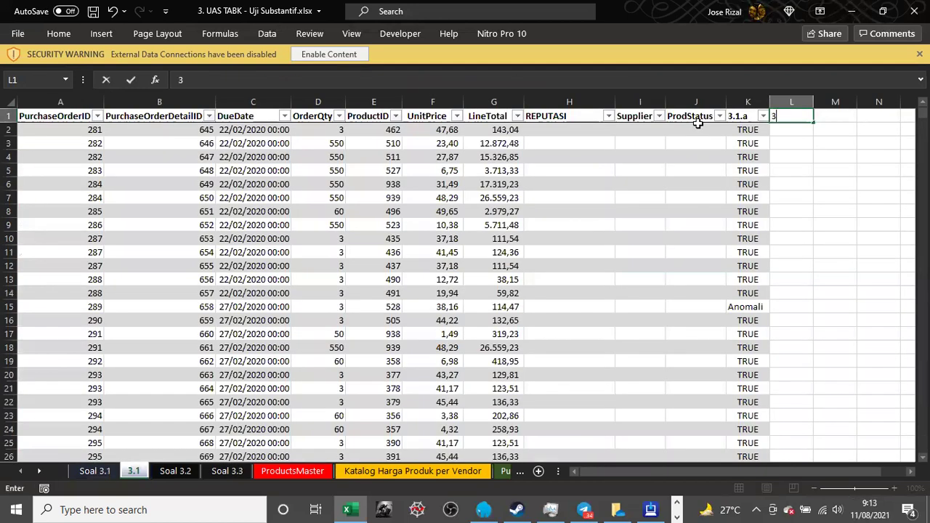
text(.1.b)
key(Return)
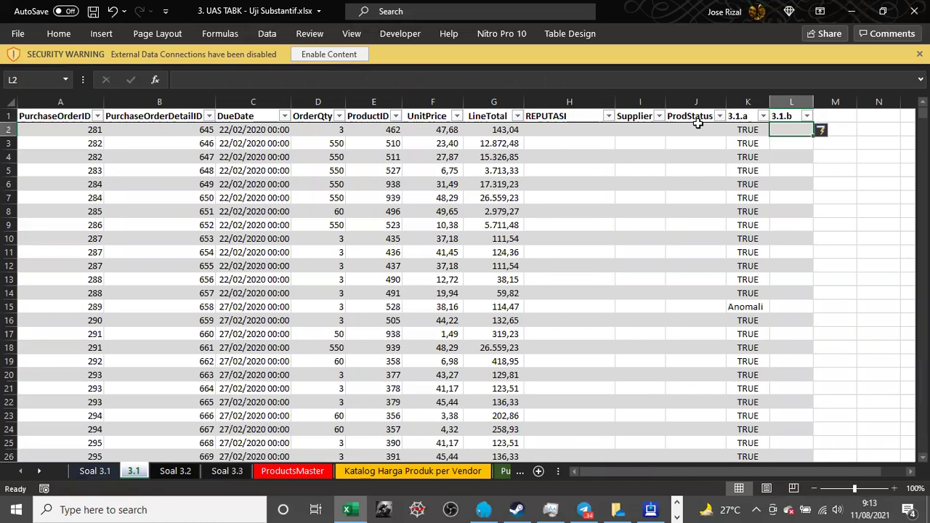
- Change the header of the new column L to StandardAcquisitionCost
text(=v)
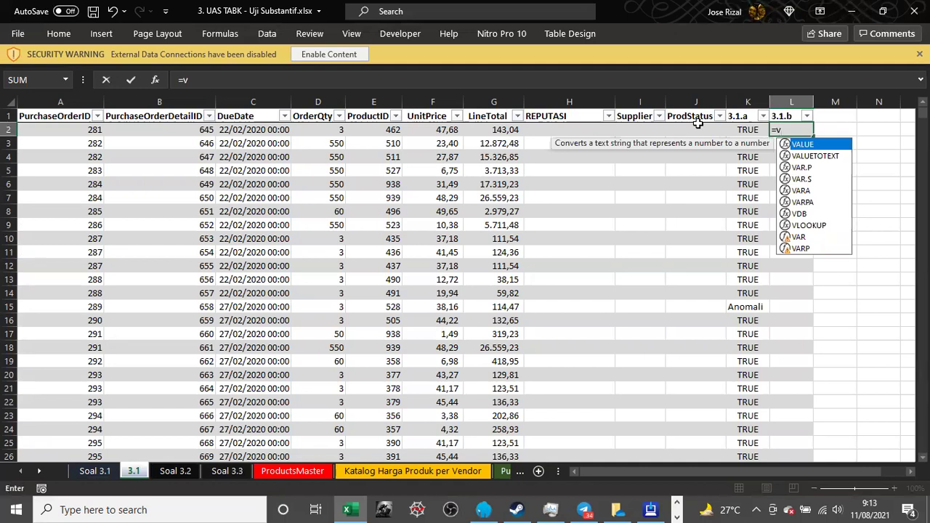
key(shift+Return)
text(StandardAcquisitionCost)
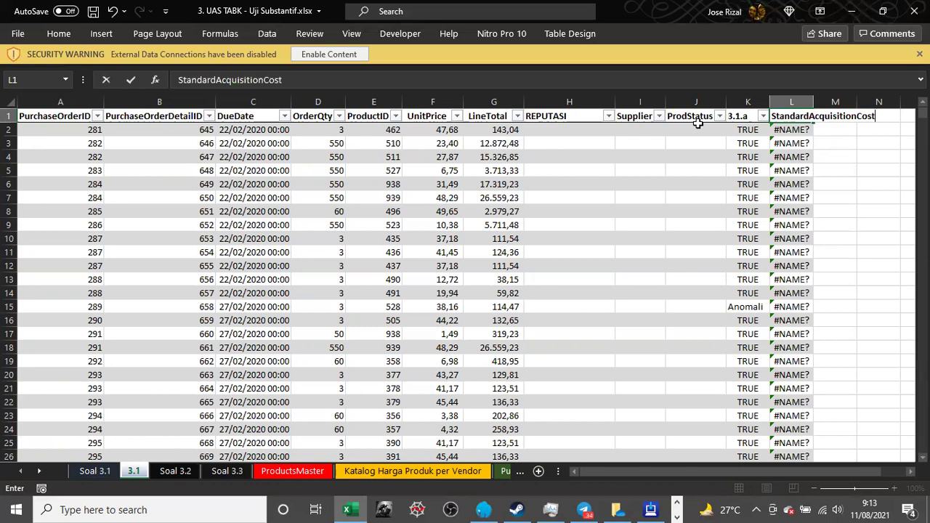
key(Return)
- Begin a VLOOKUP formula in L2 that looks up the row's ProductID in the ProductMaster table
text(=v)
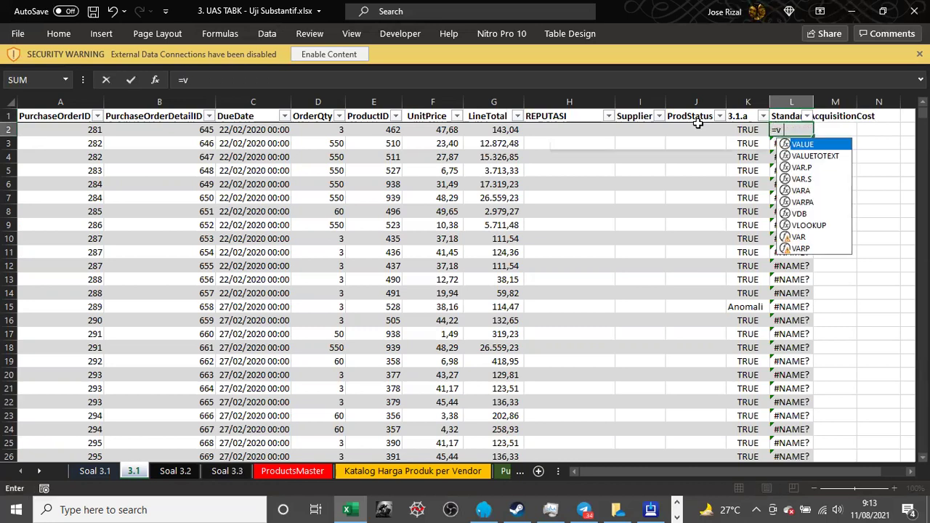
text(lookup()
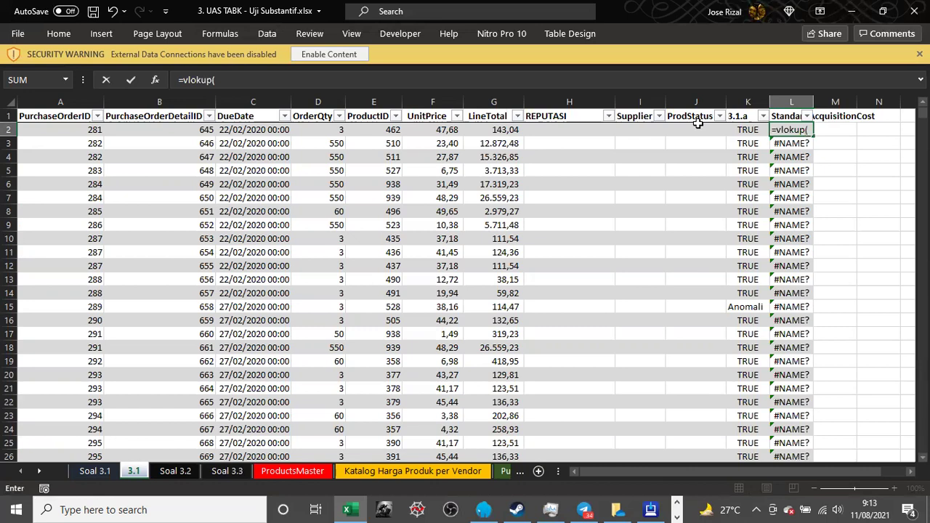
key(Left)
key(Left)
key(Left)
key(Left)
key(Left)
key(Left)
key(Left)
text(;Pro)
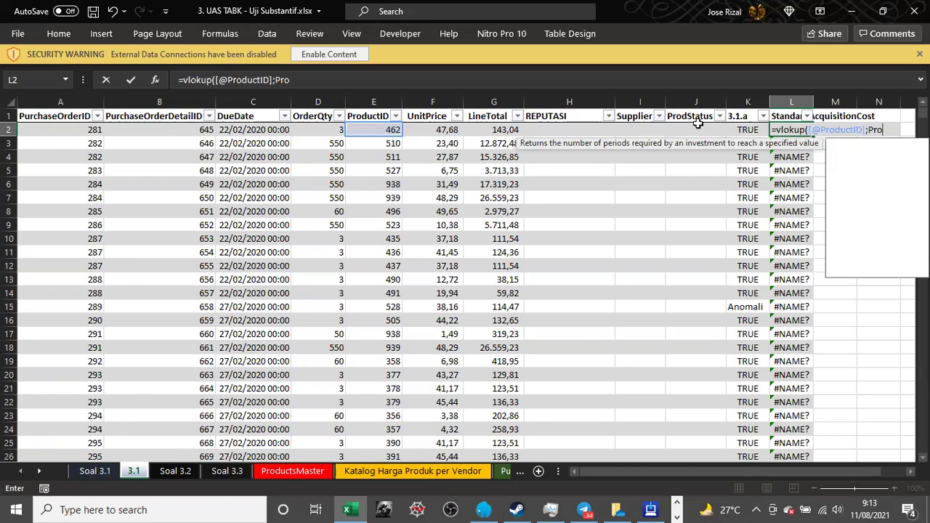
text(d)
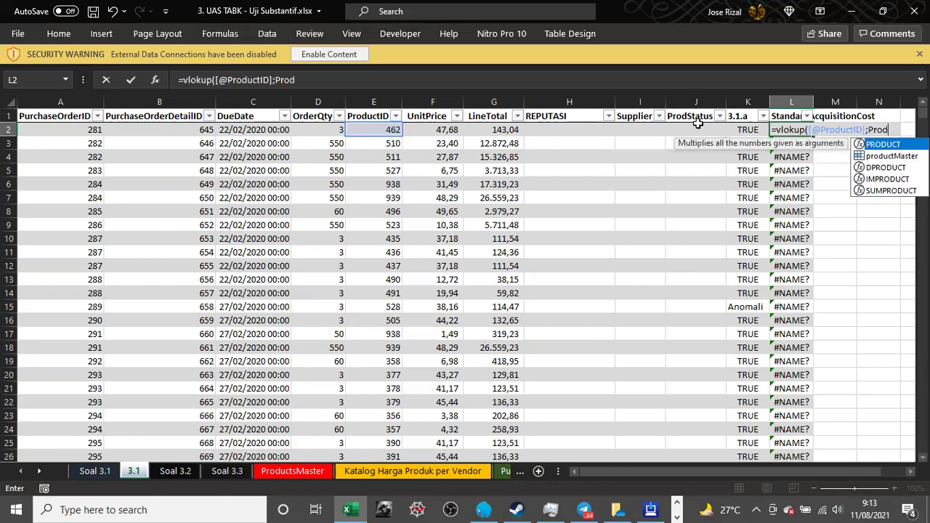
key(Down)
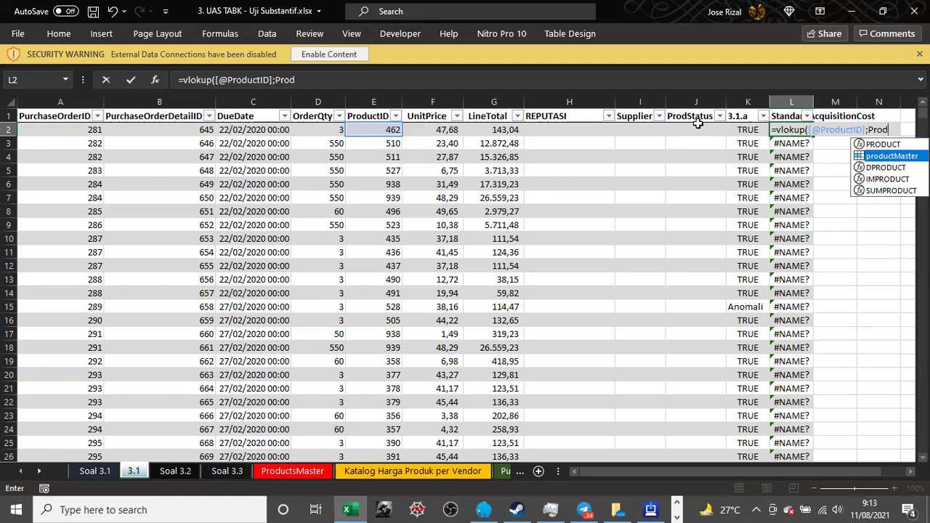
text())
text(uct)
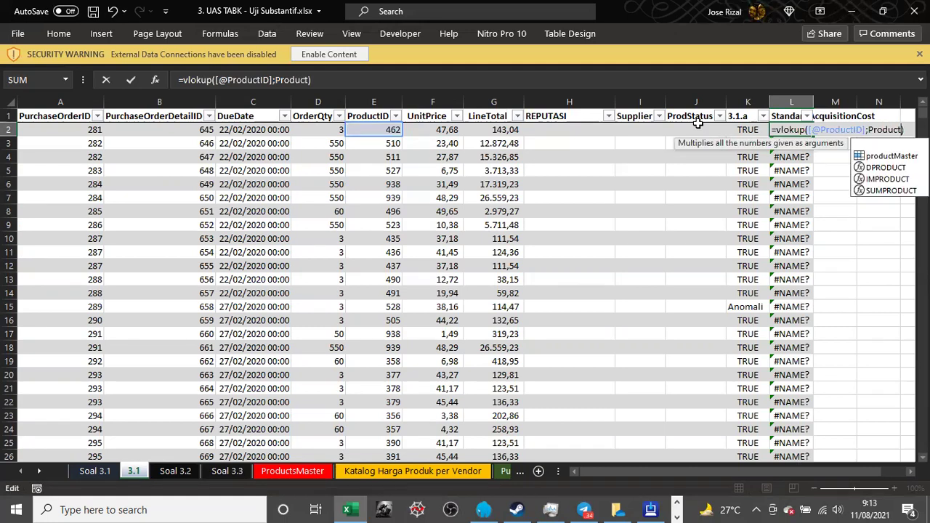
text(Master)
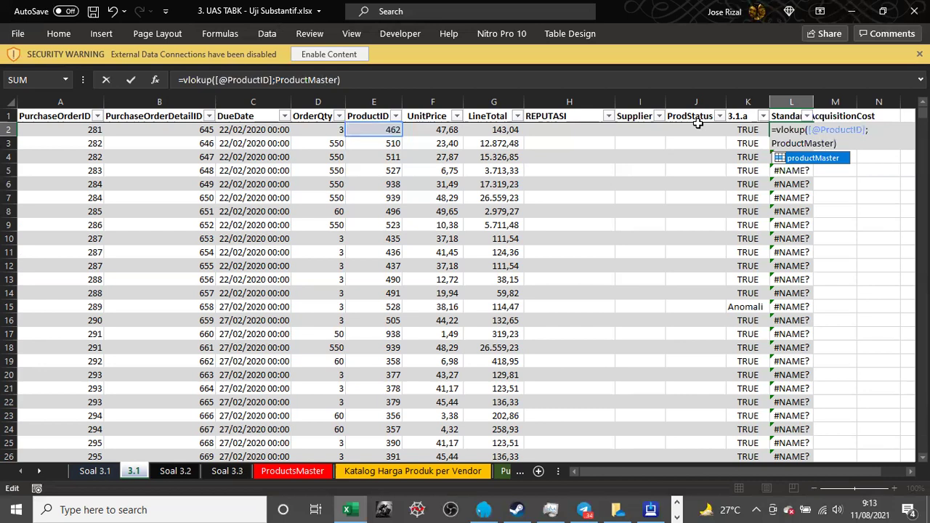
text(;)
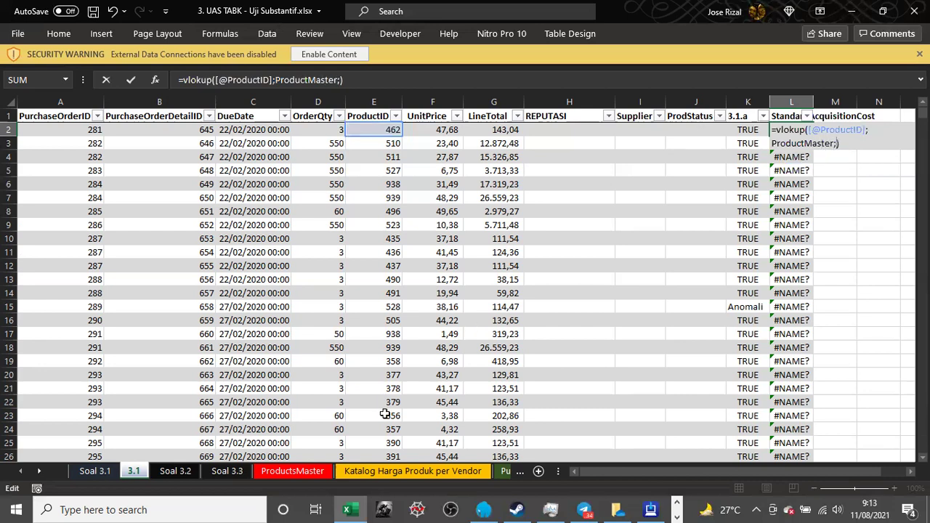
- Complete the VLOOKUP formula in L2 with column index 10 and exact match 0
click(260, 472)
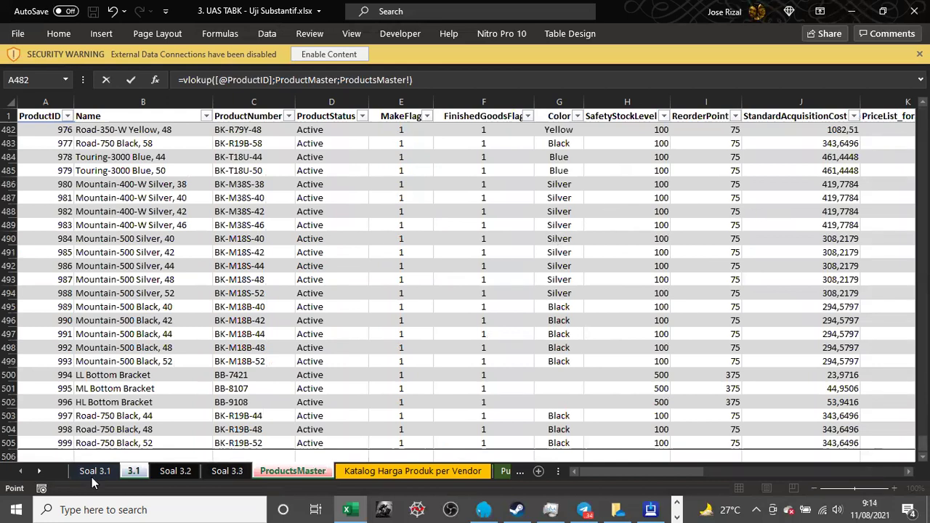
click(109, 469)
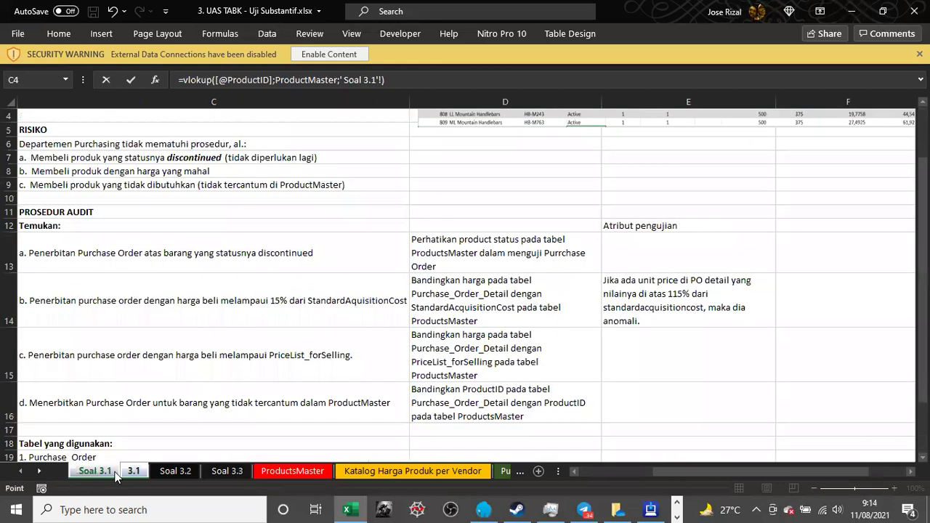
click(133, 471)
key(BackSpace)
key(BackSpace)
key(BackSpace)
key(BackSpace)
key(BackSpace)
key(BackSpace)
text(10;0)
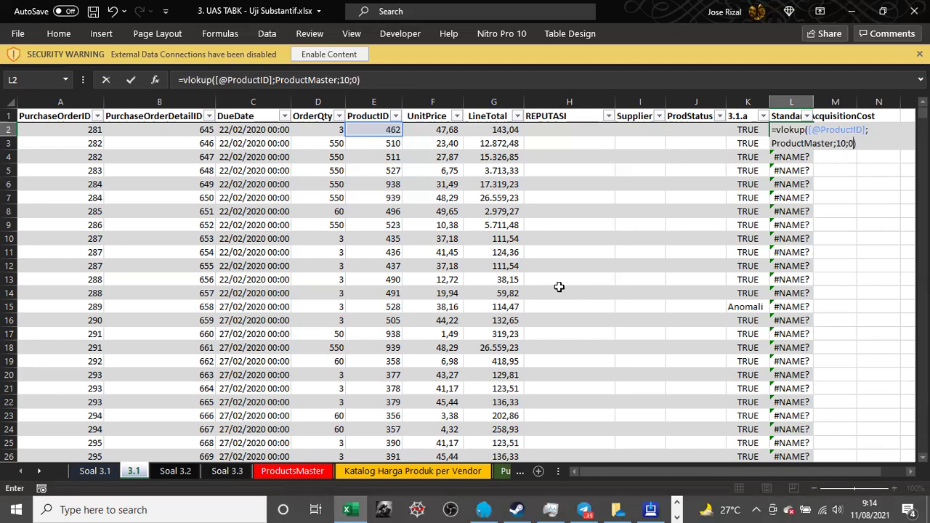
key(Return)
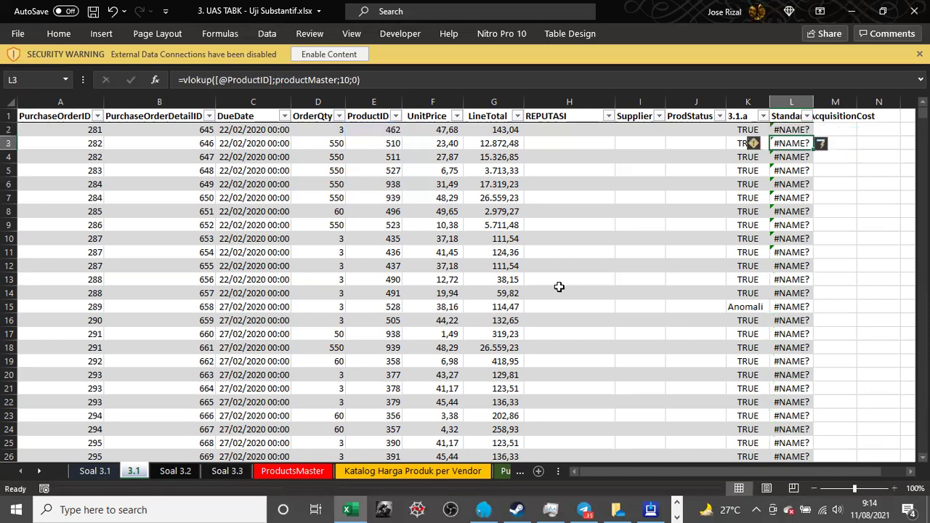
key(Up)
key(F2)
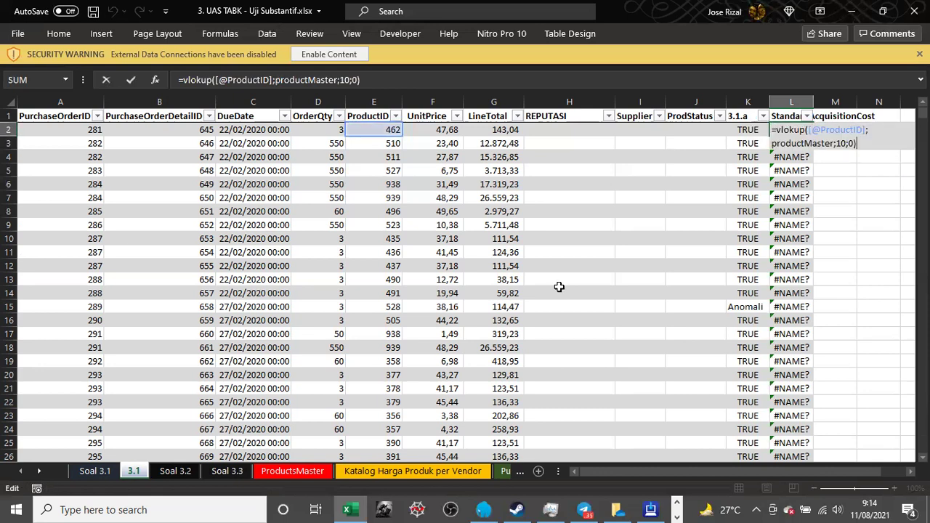
click(389, 79)
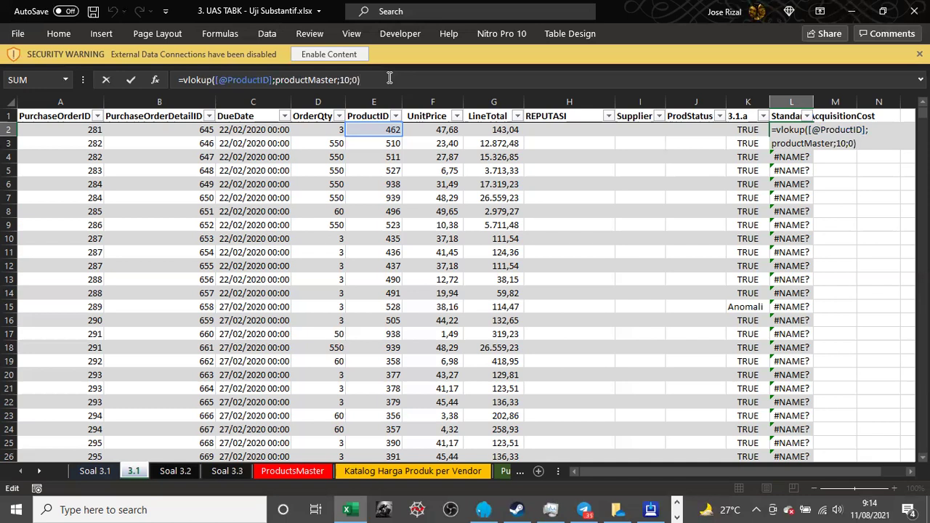
key(Left)
key(Left)
key(Left)
key(Left)
key(Left)
key(Home)
key(Right)
key(Return)
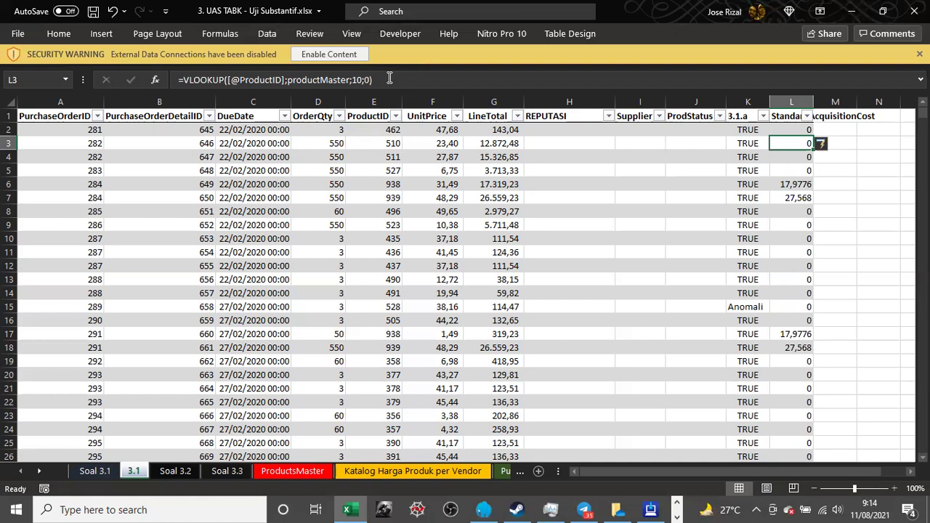
- Widen column L to fit its StandardAcquisitionCost header
key(Up)
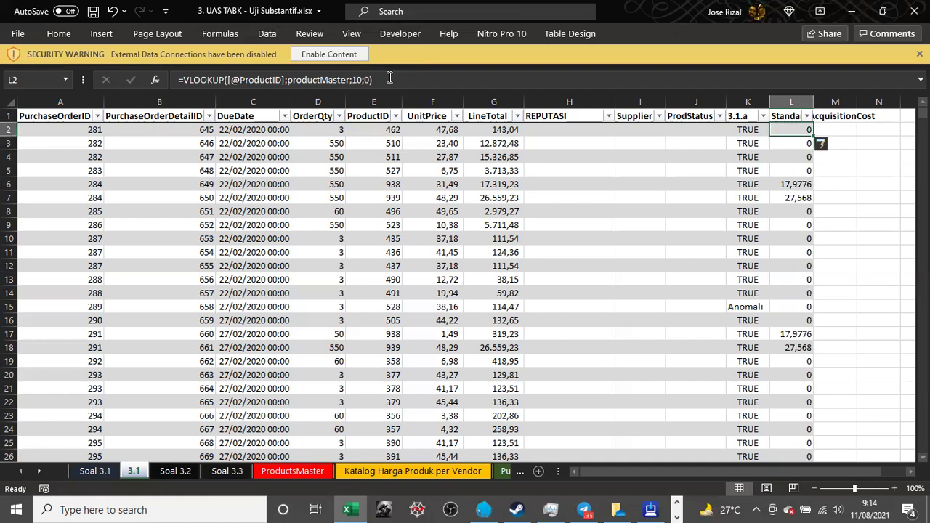
key(Up)
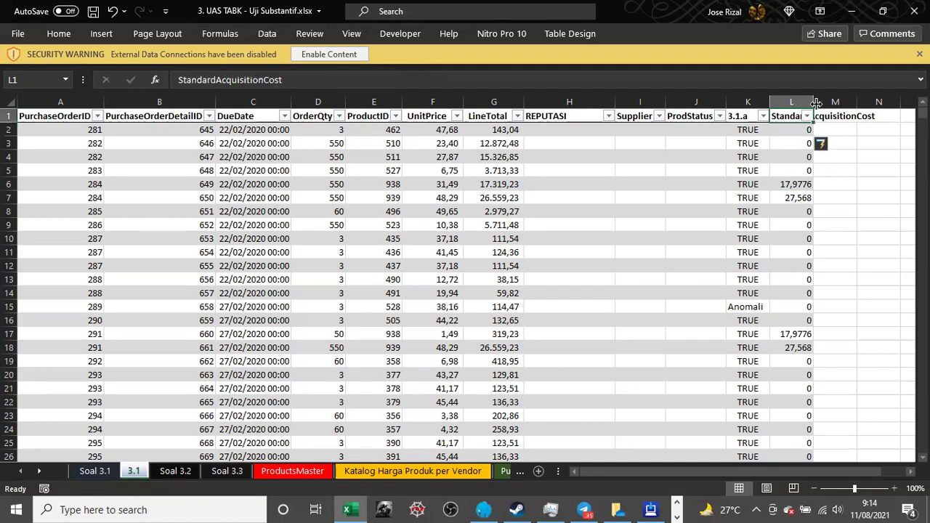
double_click(813, 102)
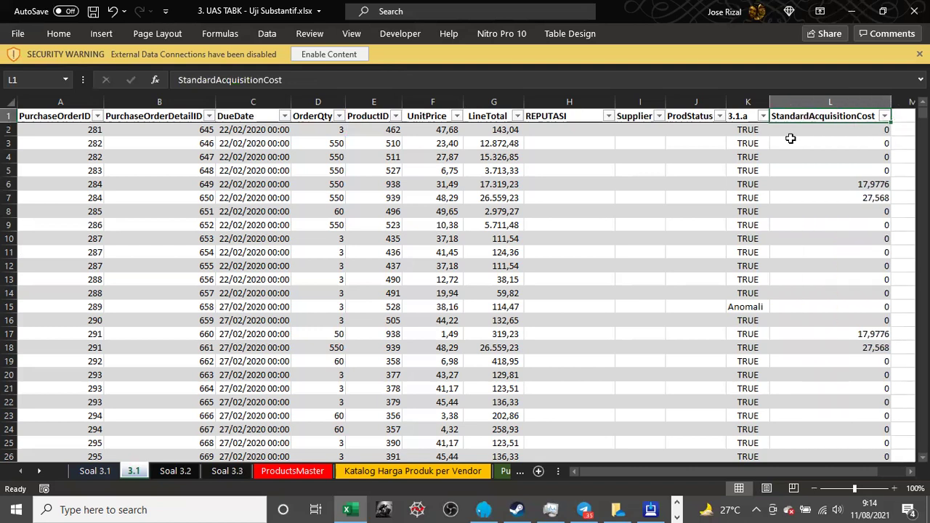
key(Down)
key(Up)
key(Right)
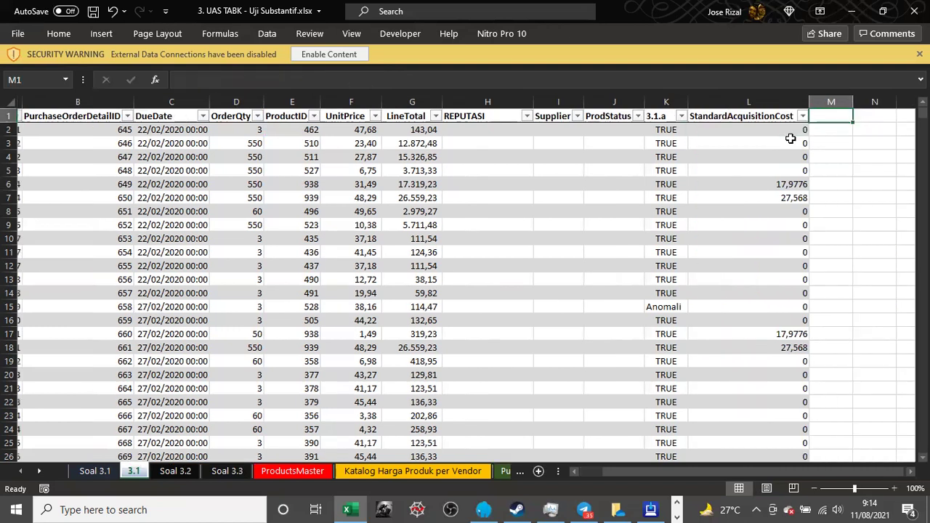
key(Down)
key(Down)
key(Up)
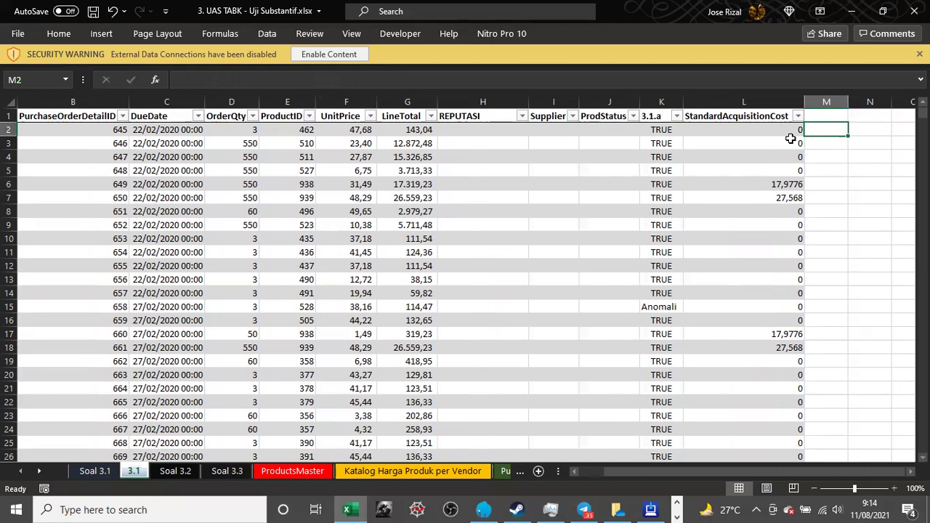
key(Up)
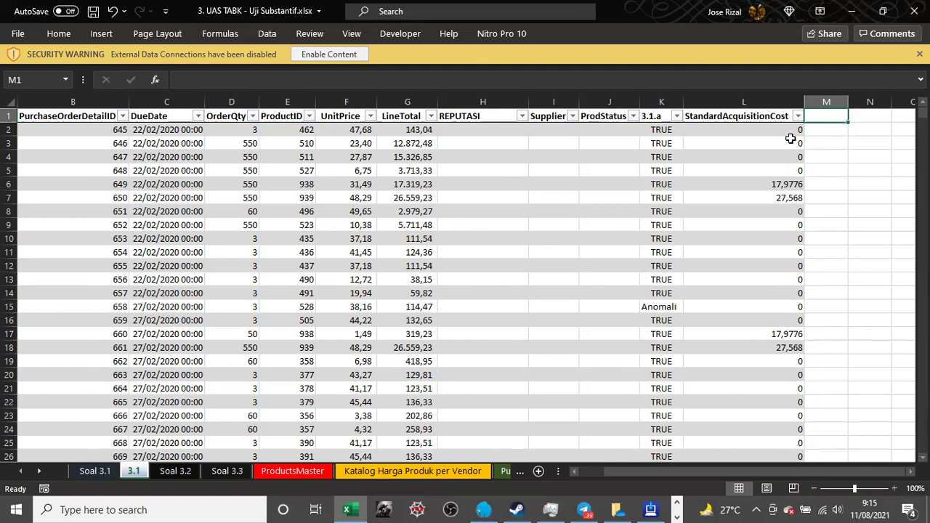
- Examine the columns of the Katalog Harga Produk per Vendor sheet
click(425, 471)
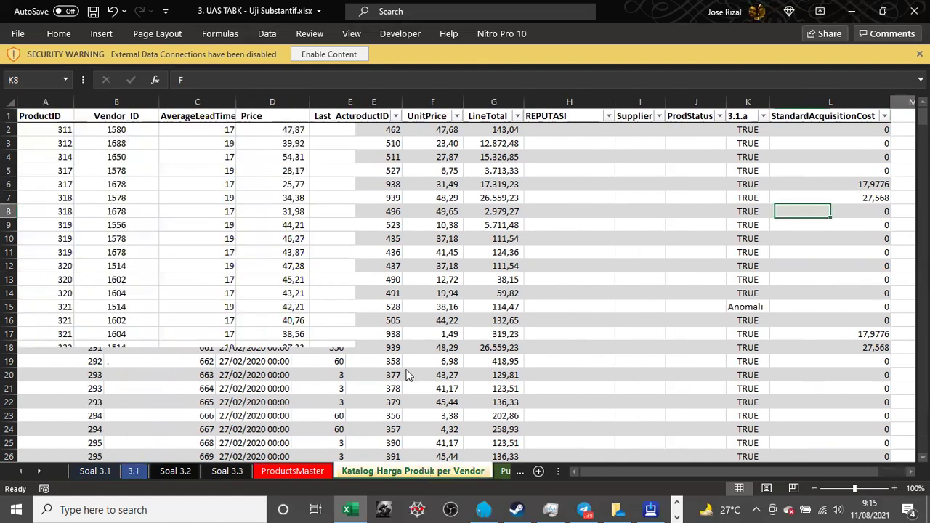
click(375, 265)
key(Up)
key(Up)
key(Up)
key(Up)
key(Up)
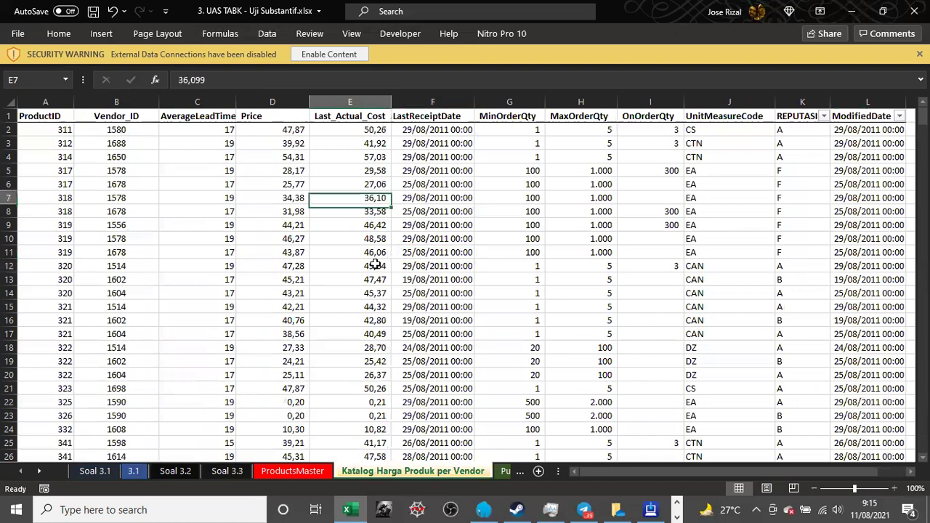
key(Up)
key(Up)
key(Up)
key(Up)
key(Up)
key(Up)
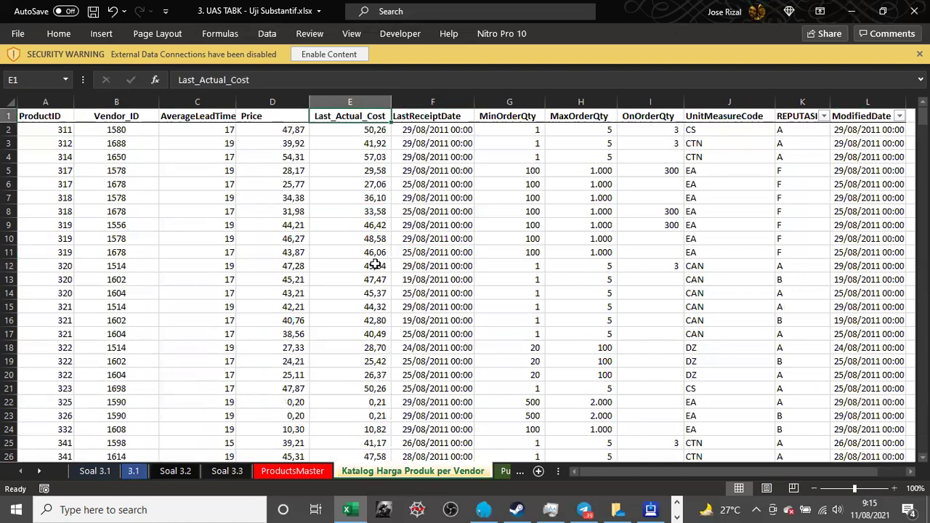
key(Right)
key(Down)
key(Right)
key(Right)
key(Right)
key(Right)
key(Right)
key(Right)
key(Right)
key(Right)
key(Right)
key(Right)
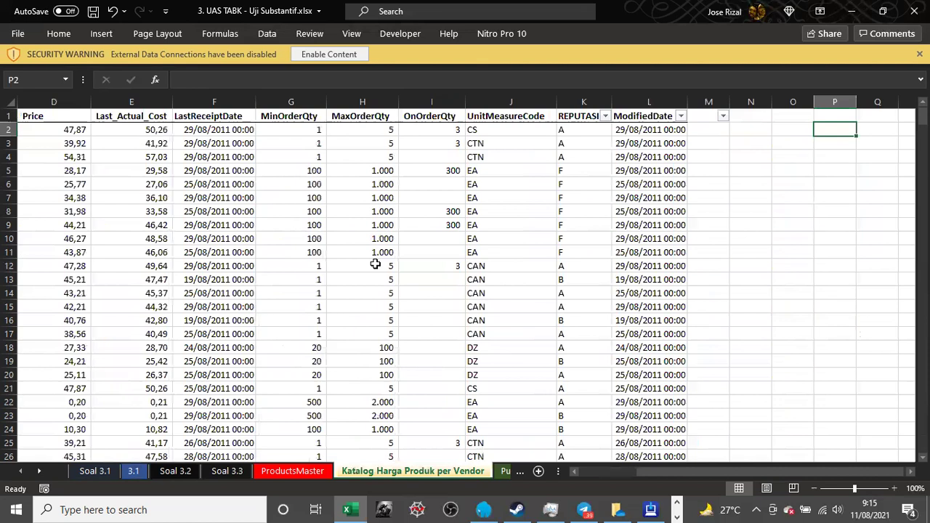
key(Left)
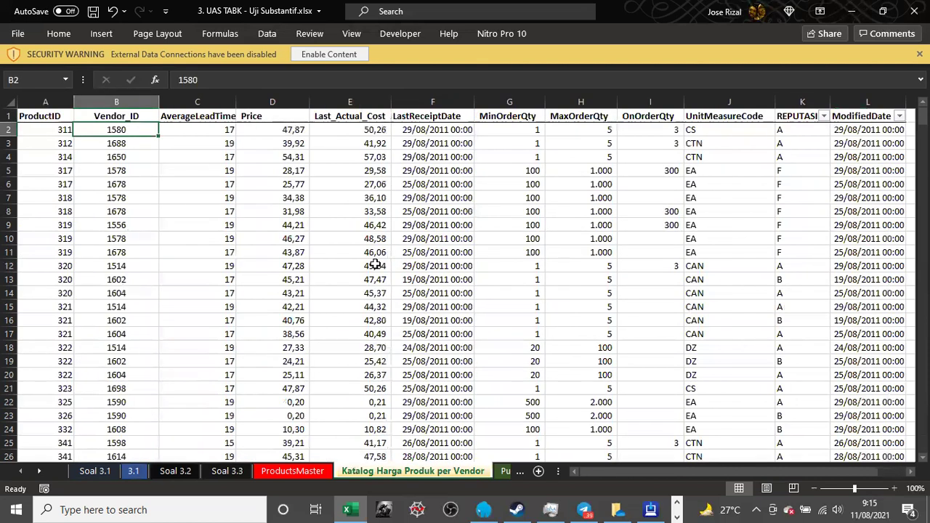
key(Right)
key(Right)
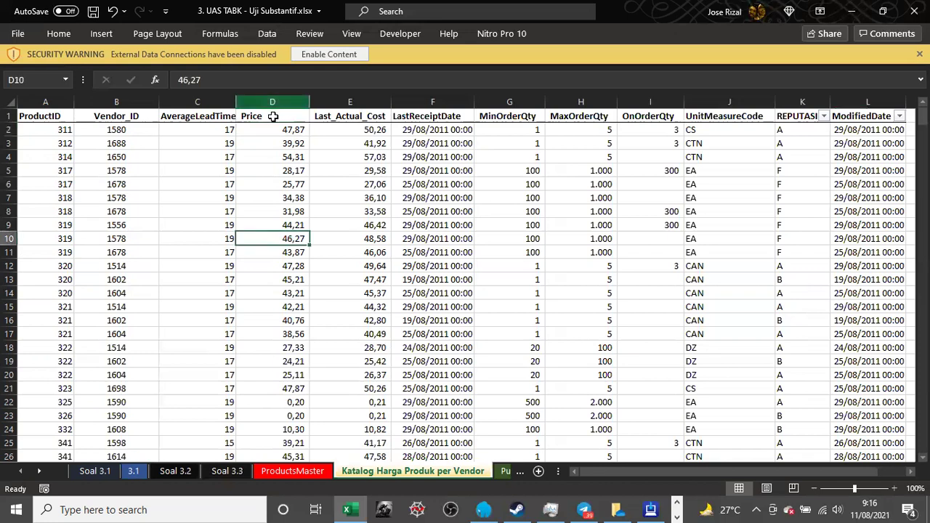
- Review the Price values per product and vendor in the catalogue, and check the ProductsMaster sheet for comparison
click(272, 116)
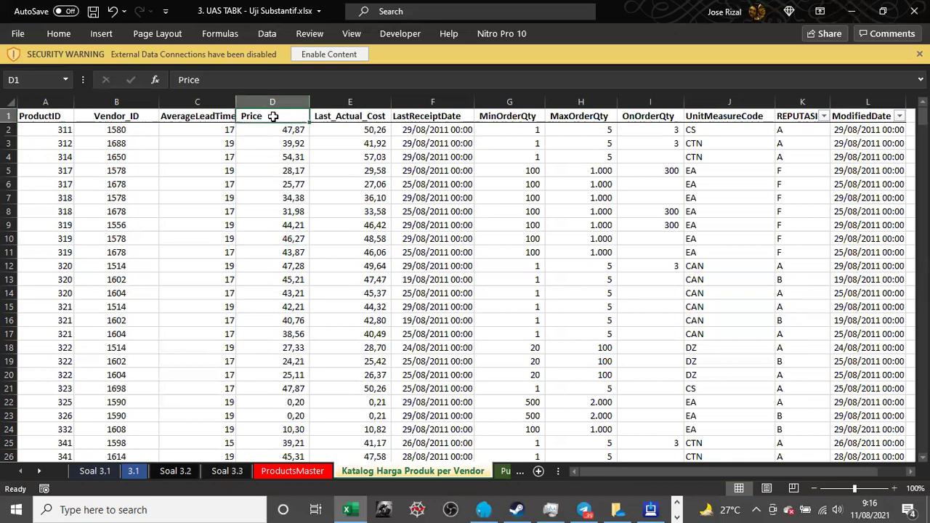
key(Down)
key(Down)
key(Down)
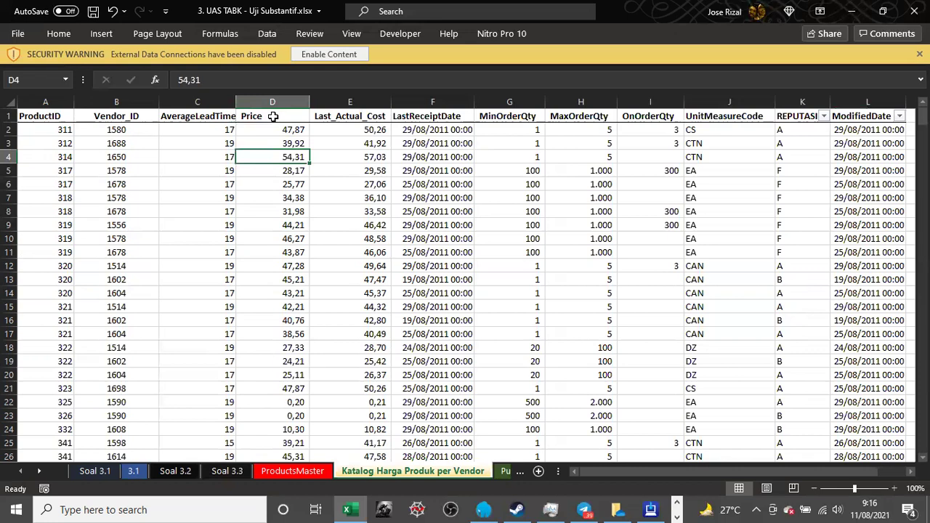
key(Page_Down)
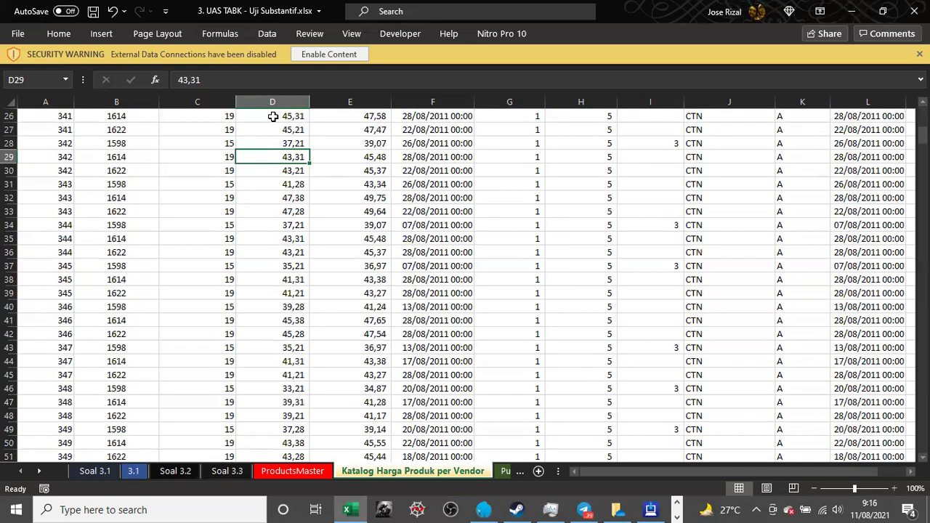
key(Page_Up)
key(Page_Down)
key(Page_Down)
key(Page_Down)
key(Page_Down)
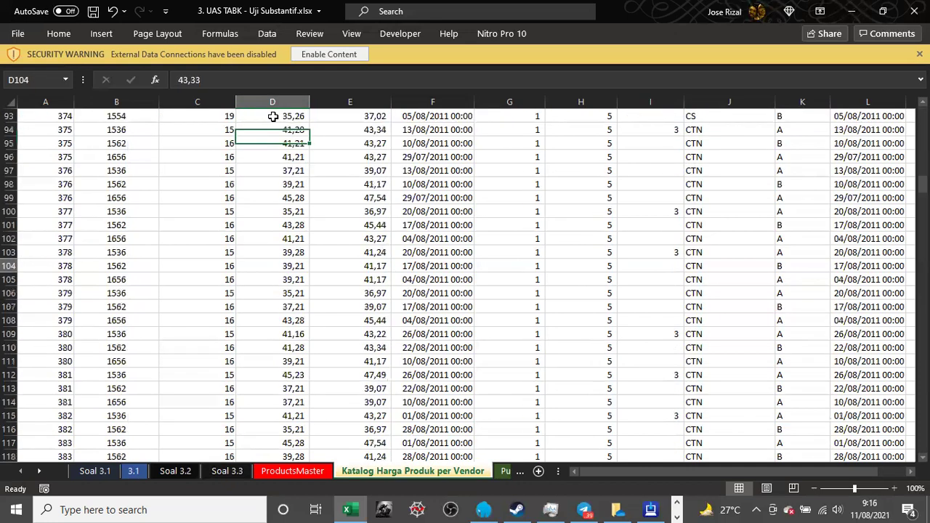
key(Page_Up)
key(Page_Up)
key(Page_Up)
key(Page_Up)
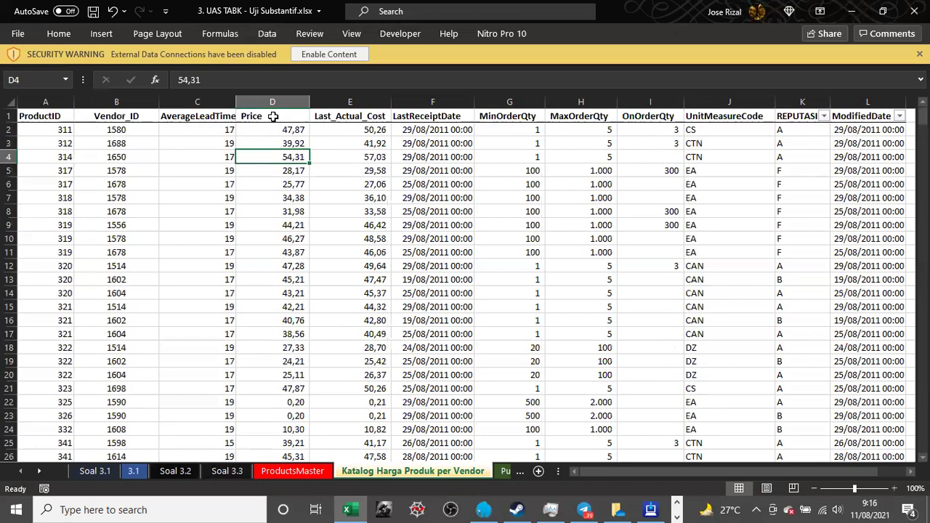
key(Up)
key(Up)
key(Up)
key(Left)
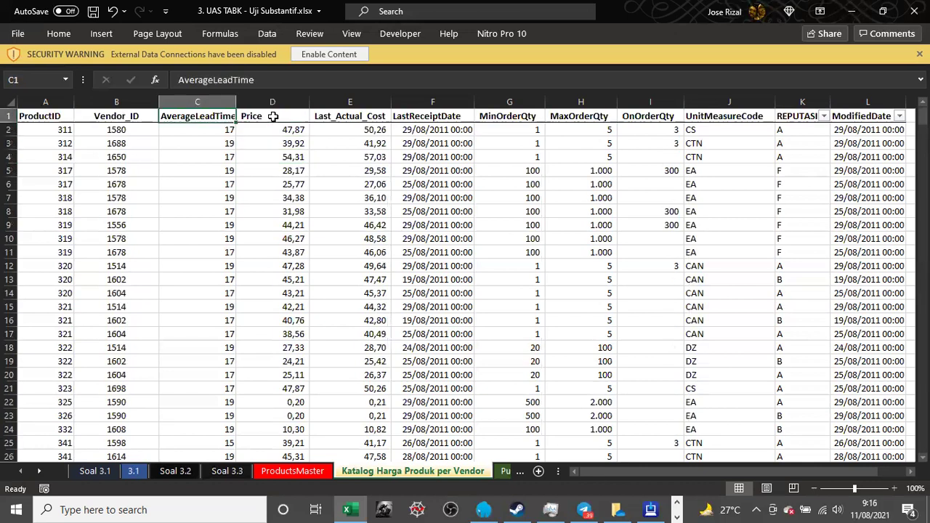
key(Left)
key(Left)
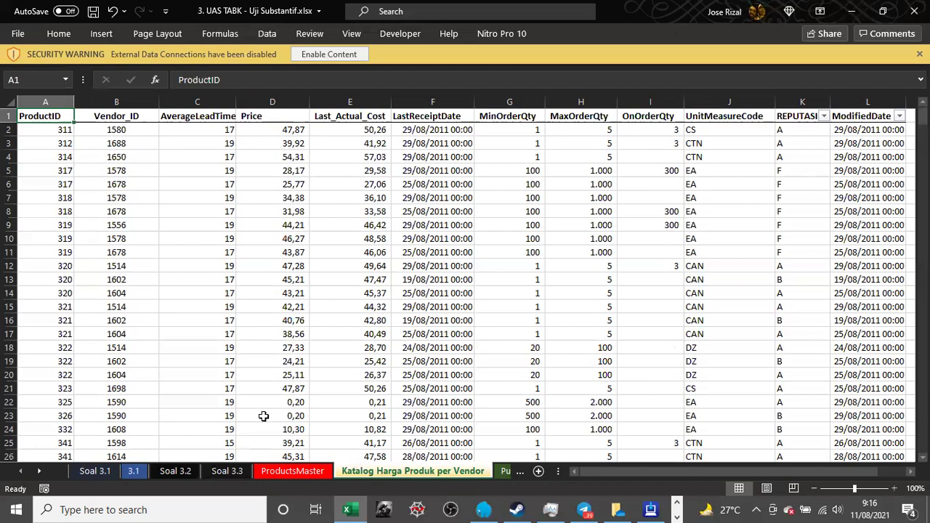
click(288, 471)
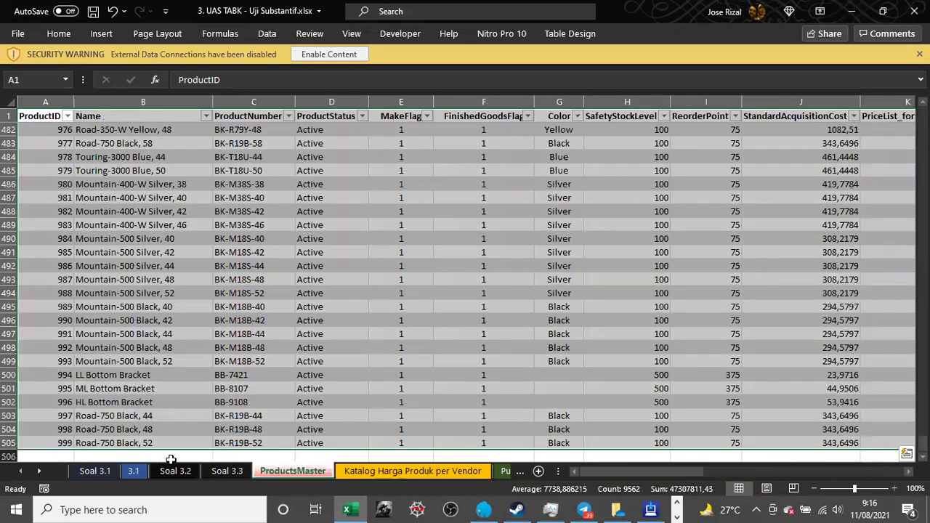
- In sheet 3.1, add a table column headed 3.1.b beside the StandardAcquisitionCost column
click(134, 471)
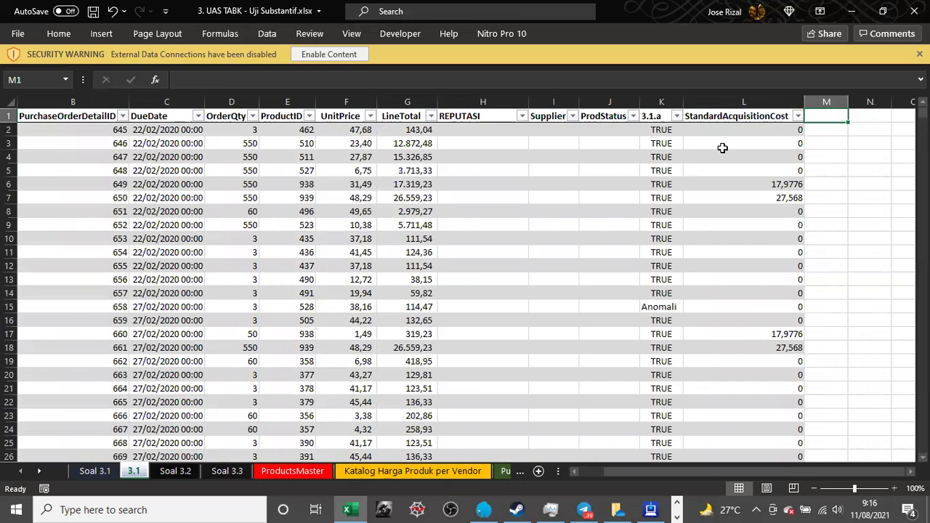
text(3.1.b)
key(Return)
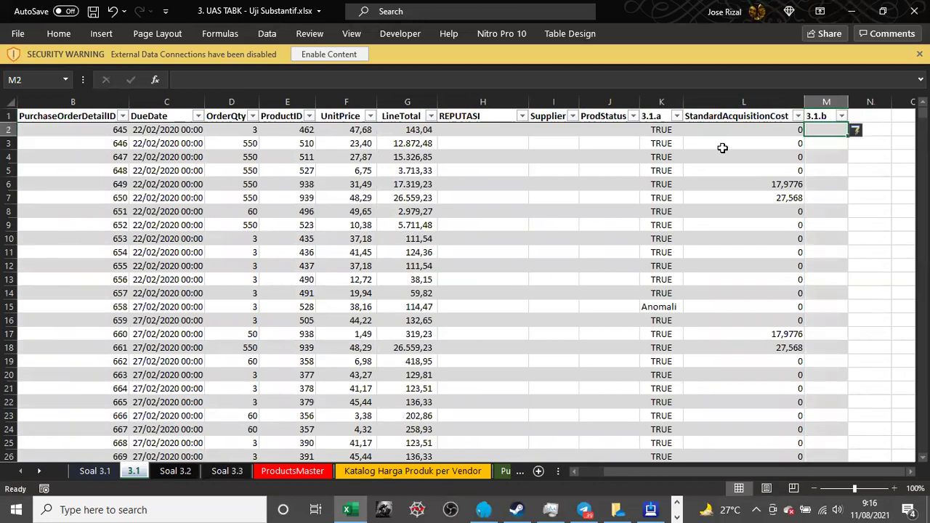
text(=i)
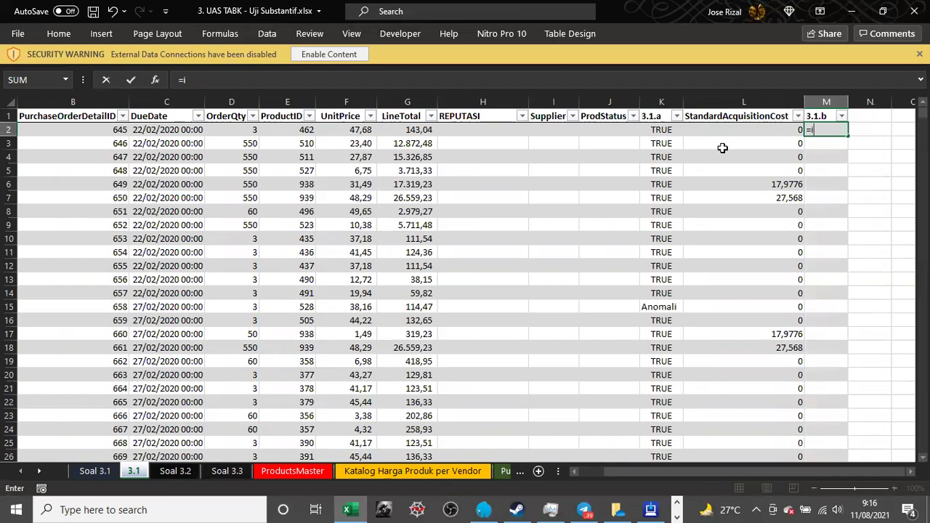
text(f()
key(Left)
key(Left)
key(Left)
key(Left)
key(Left)
key(Left)
key(Left)
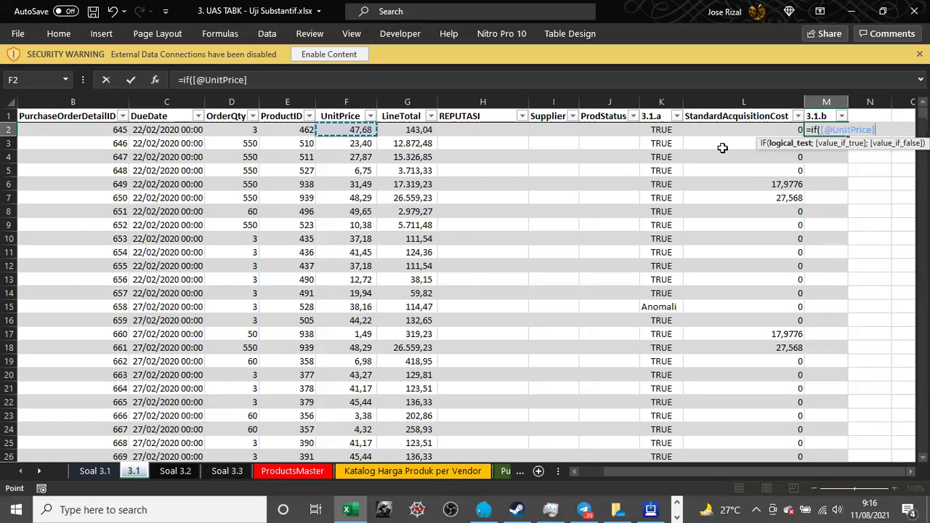
text(>115%*)
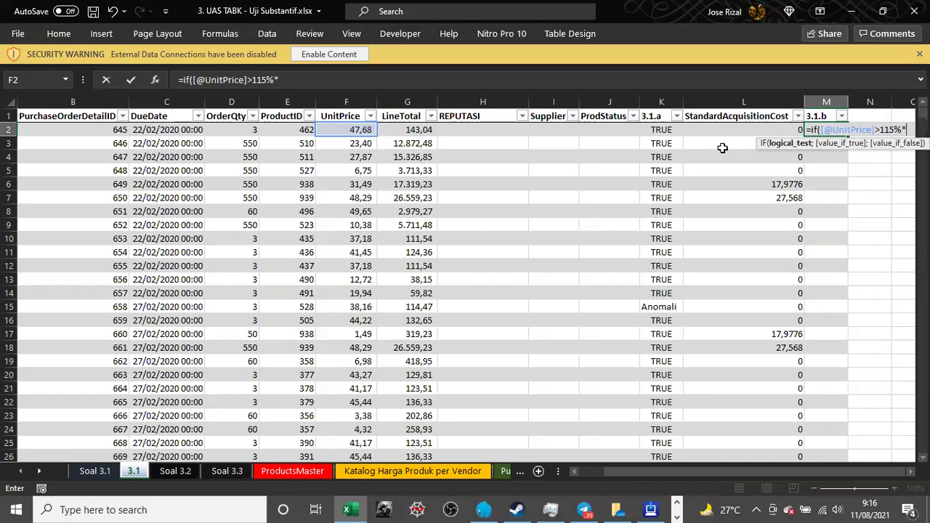
key(Left)
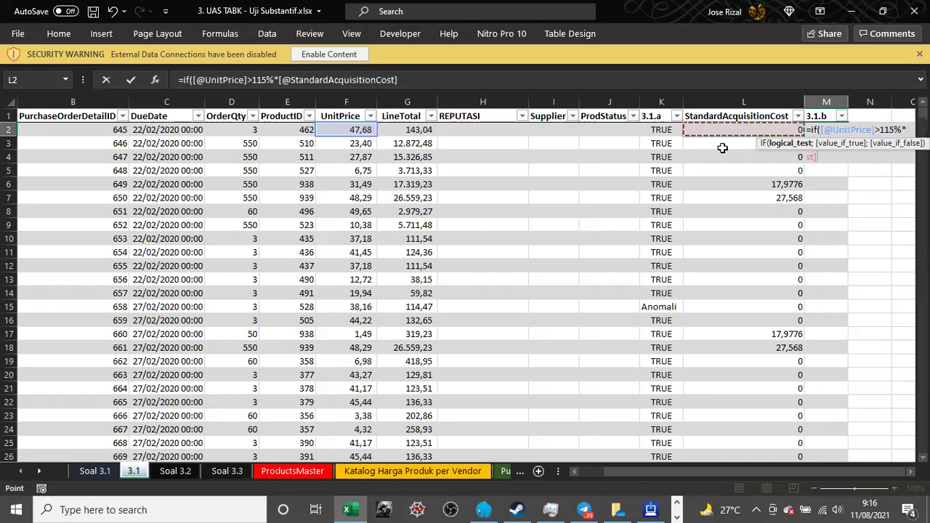
text(;")
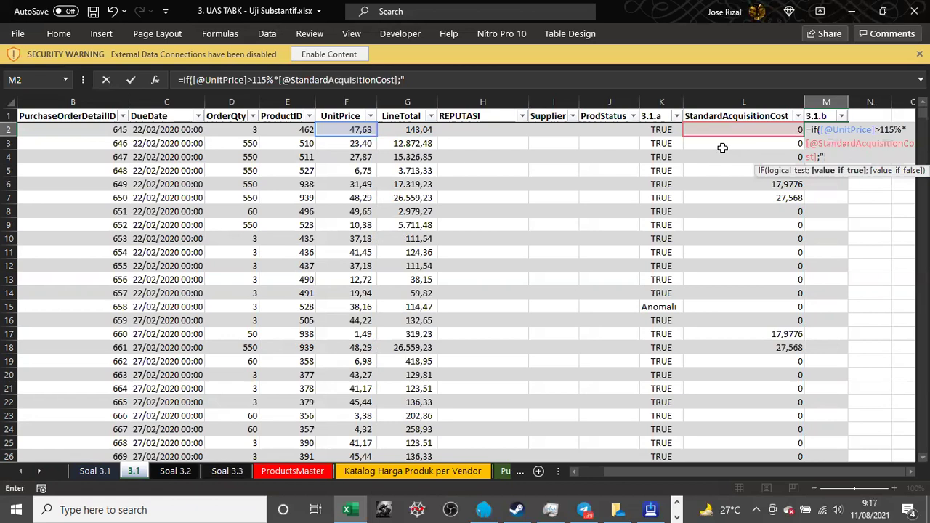
text(Anomali";""))
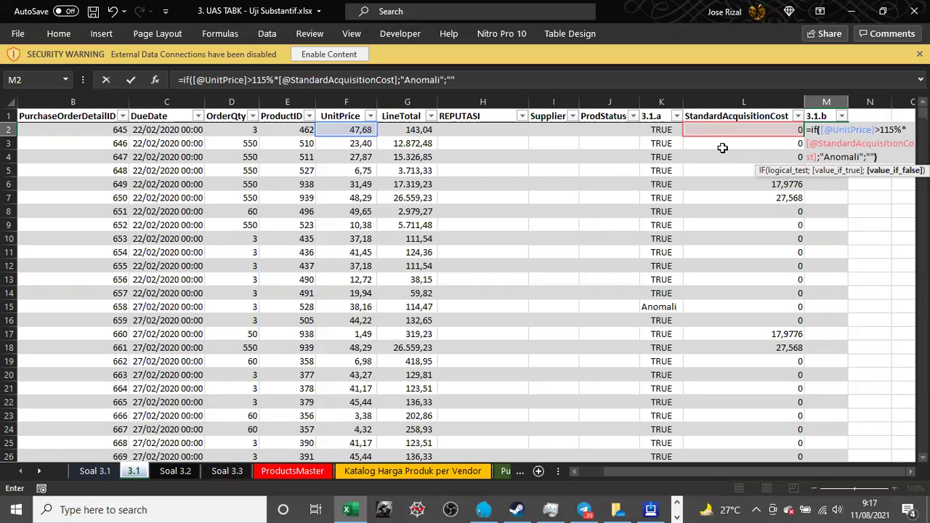
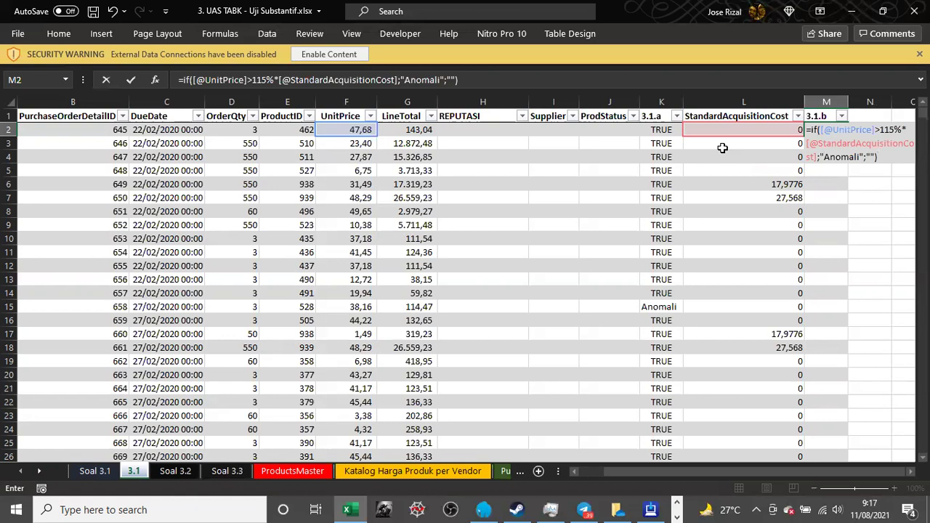
key(Return)
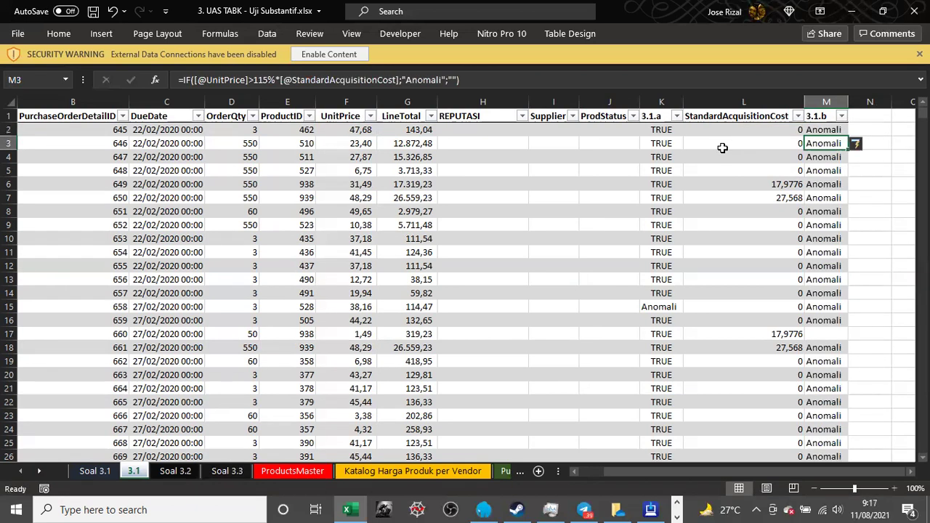
- Review the results of the new formula down the first rows of the 3.1.b column
key(Down)
key(Down)
key(Down)
key(Down)
key(Down)
key(Down)
key(Down)
key(Down)
key(Down)
key(Down)
key(Down)
key(Down)
key(Down)
key(Down)
key(Down)
key(Down)
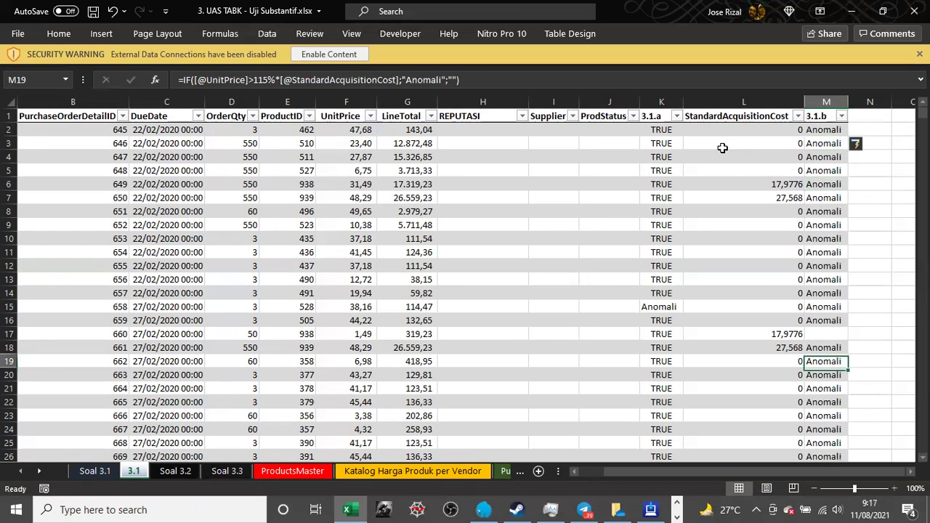
key(ctrl+Up)
key(ctrl+Up)
key(ctrl+Up)
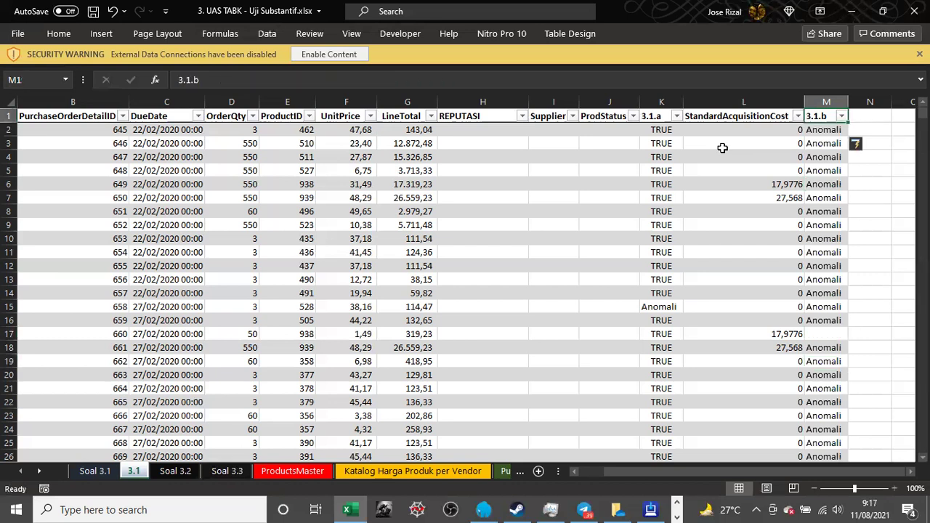
- Compare the StandardAcquisitionCost in row 6 with its UnitPrice and its 3.1.b flag
key(Down)
key(Left)
key(Down)
key(Down)
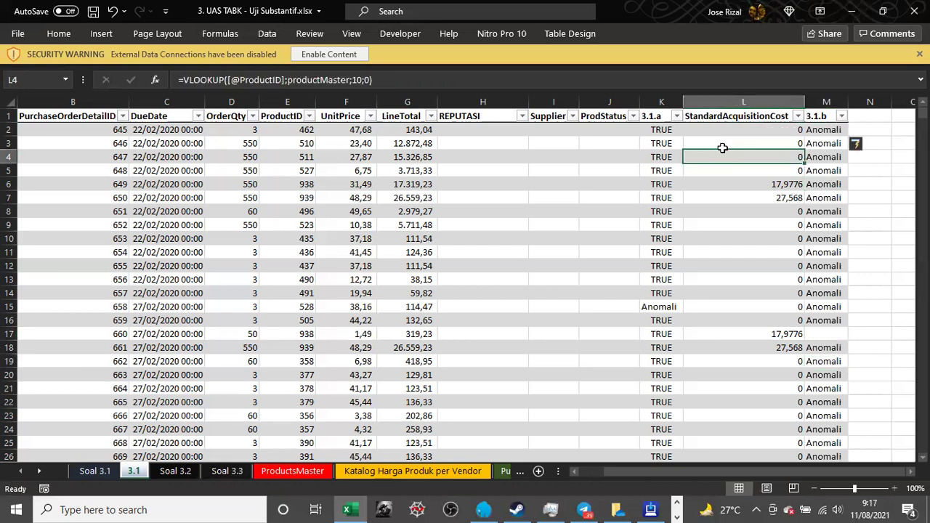
key(Down)
key(Down)
key(Down)
key(Up)
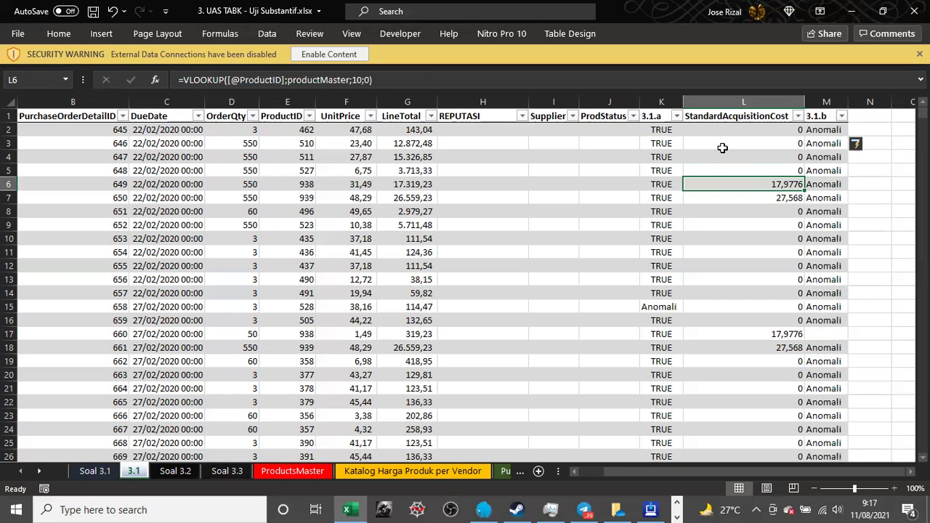
key(Left)
key(Left)
key(Left)
key(Left)
key(Left)
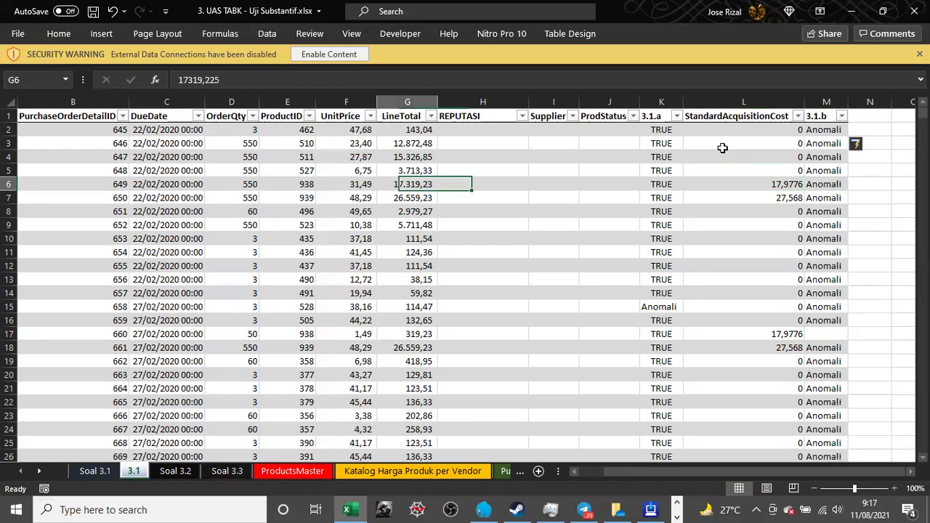
key(Left)
key(Right)
key(Right)
key(Right)
key(Right)
key(Right)
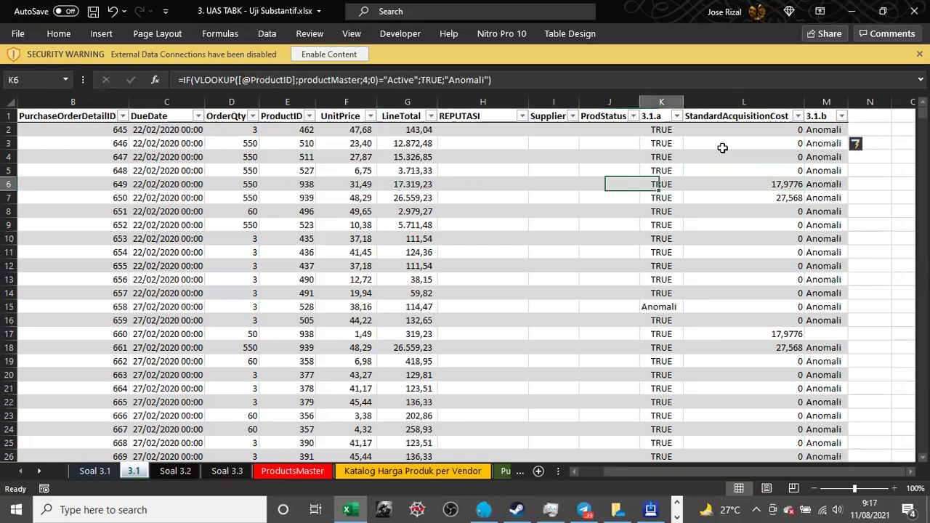
key(Right)
key(Right)
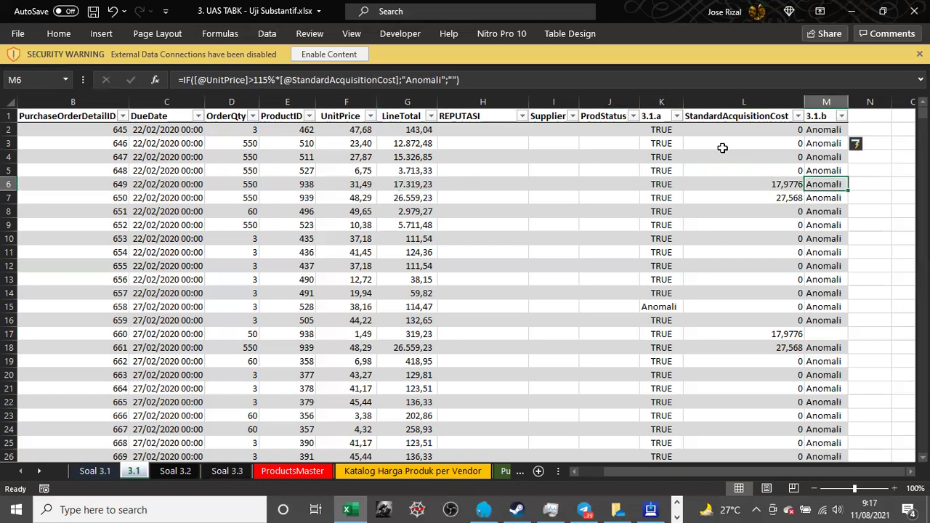
- Filter the 3.1.b column to show only the Anomali rows, and clear that filter after viewing them
click(842, 124)
click(842, 117)
click(726, 301)
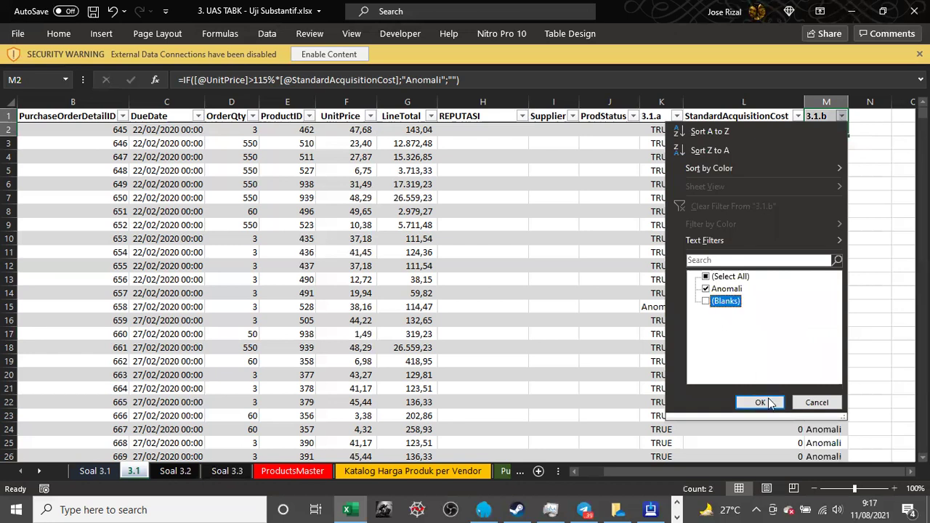
click(759, 403)
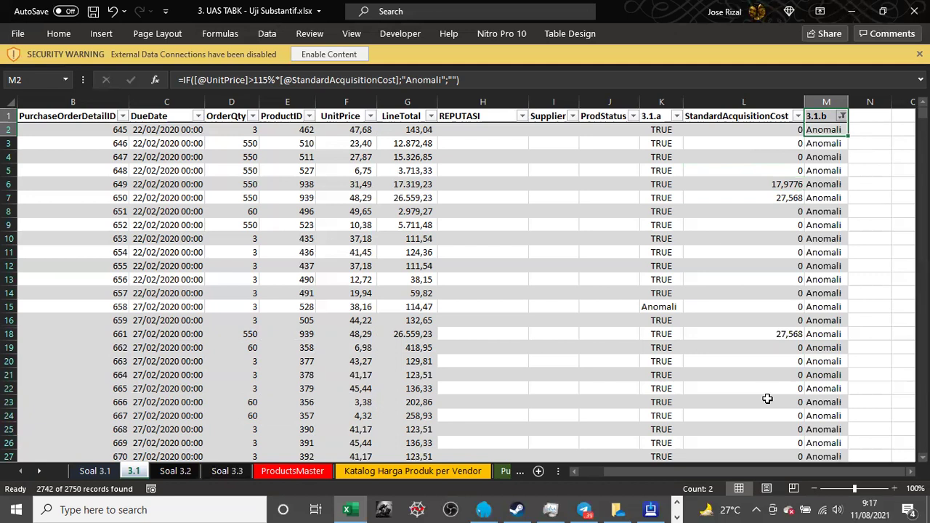
click(841, 117)
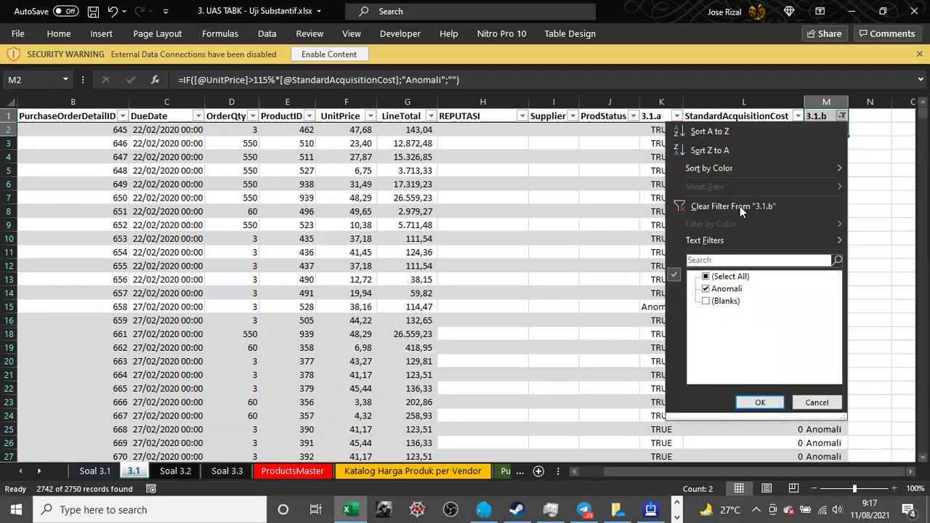
click(737, 206)
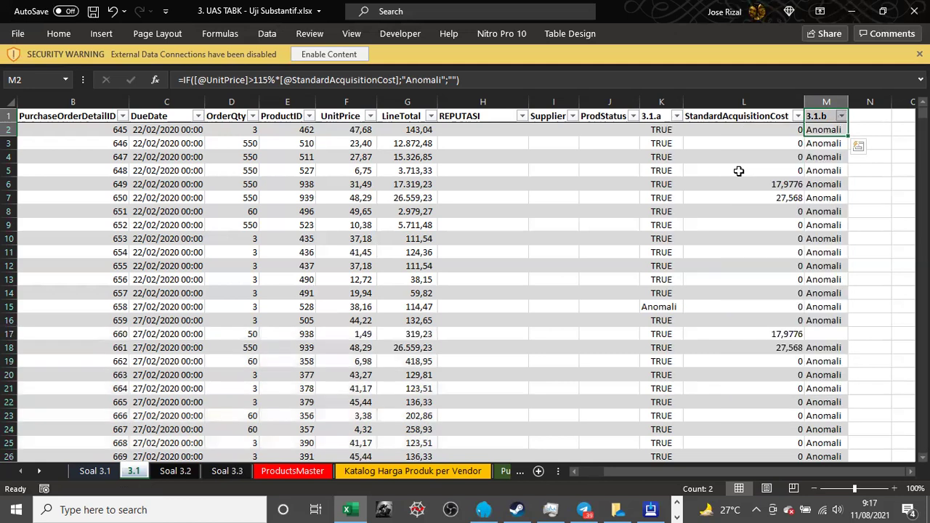
click(738, 171)
key(ctrl+Up)
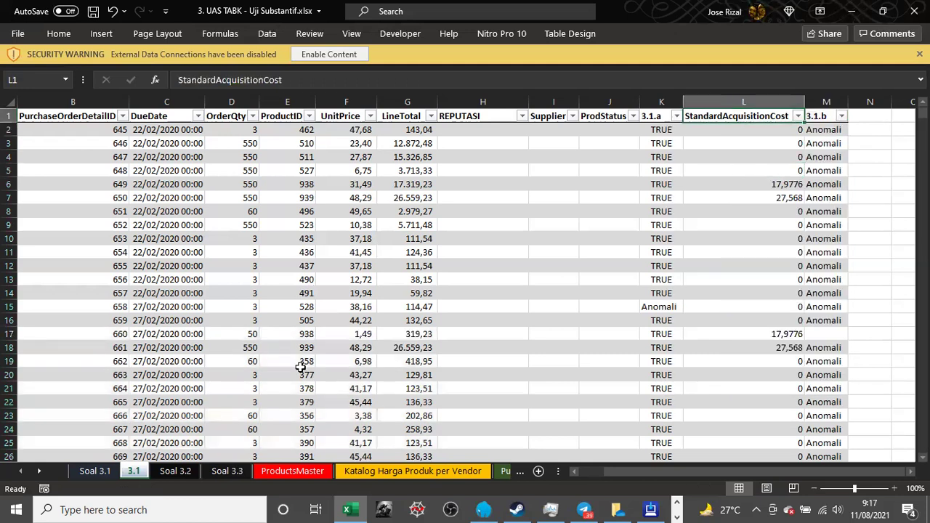
- On the Soal 3.1 sheet, repeat the 3.1.b test attribute text in cell E15 for question 3.1.c and wrap it
click(93, 472)
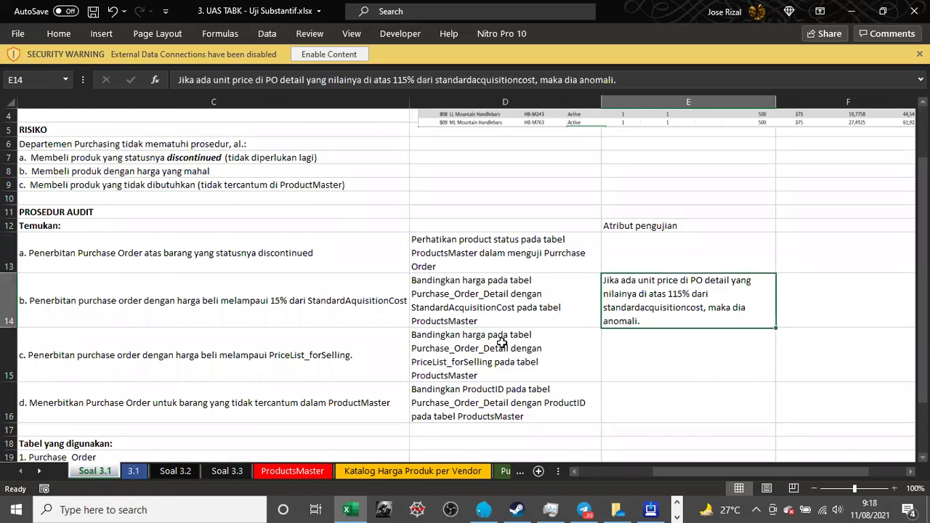
key(Down)
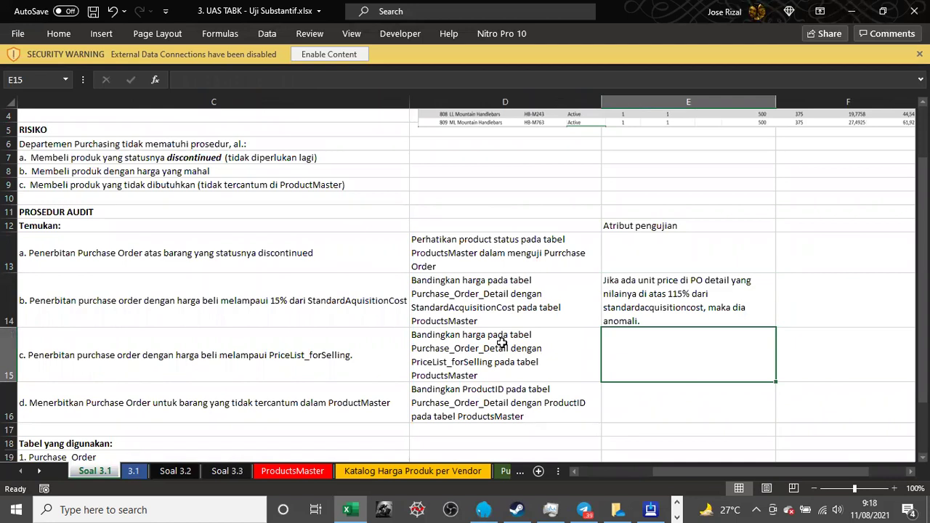
key(Left)
key(Left)
key(Left)
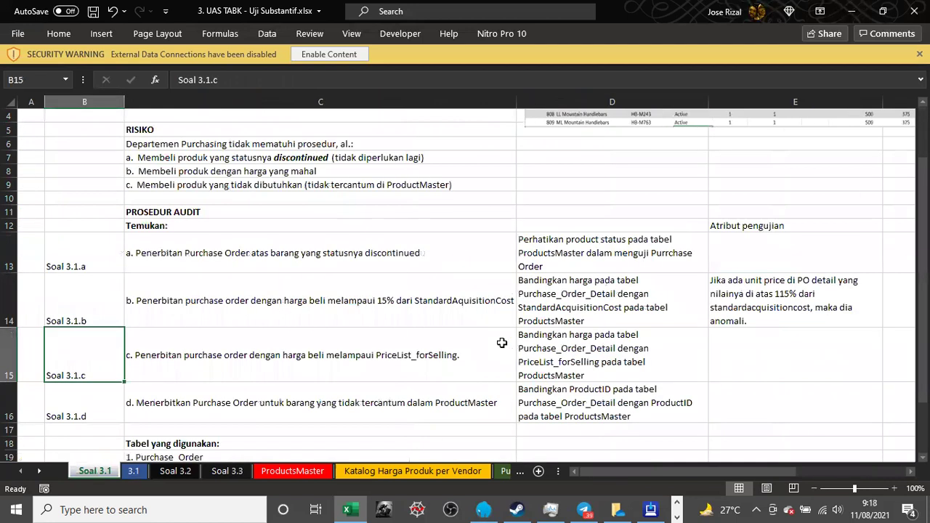
key(Right)
key(Right)
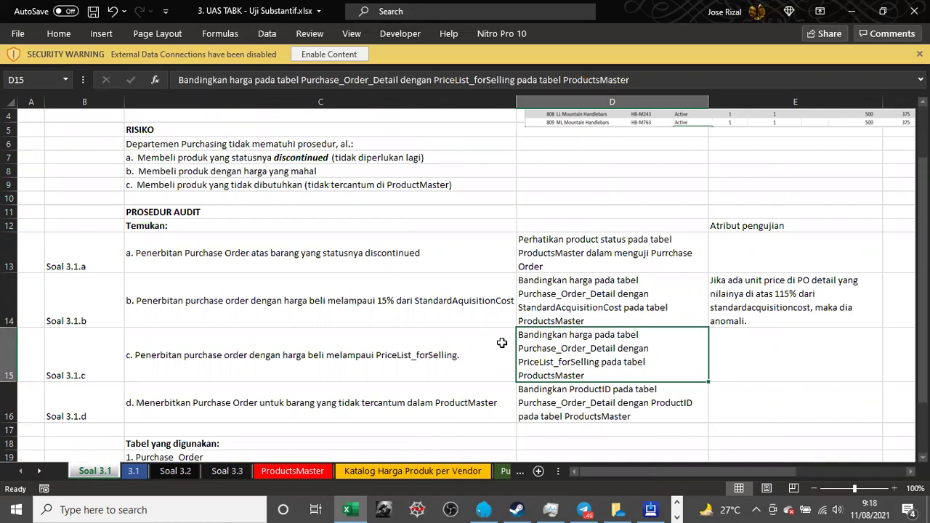
key(Right)
text(Jika ada unit price di PO detail yang nilainya di atas 115% dari standardacquisitioncost, maka dia anomali.)
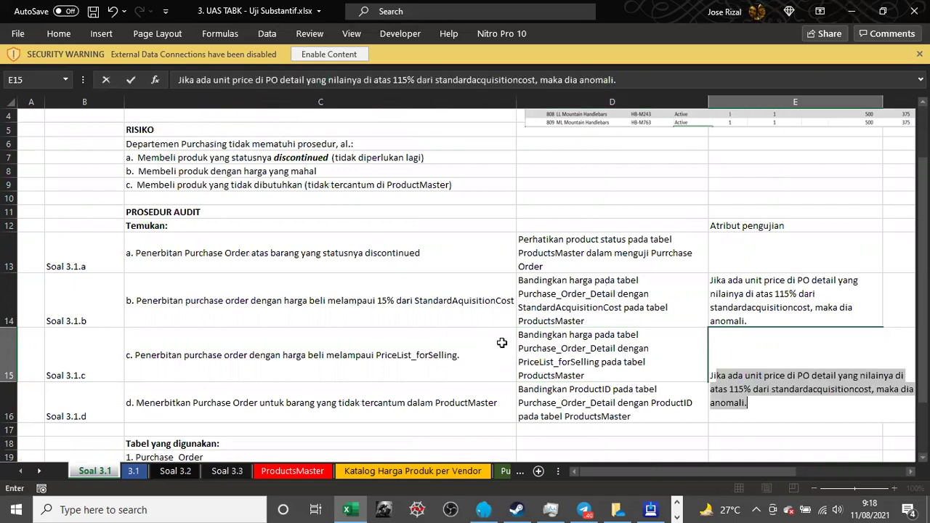
key(ctrl+Return)
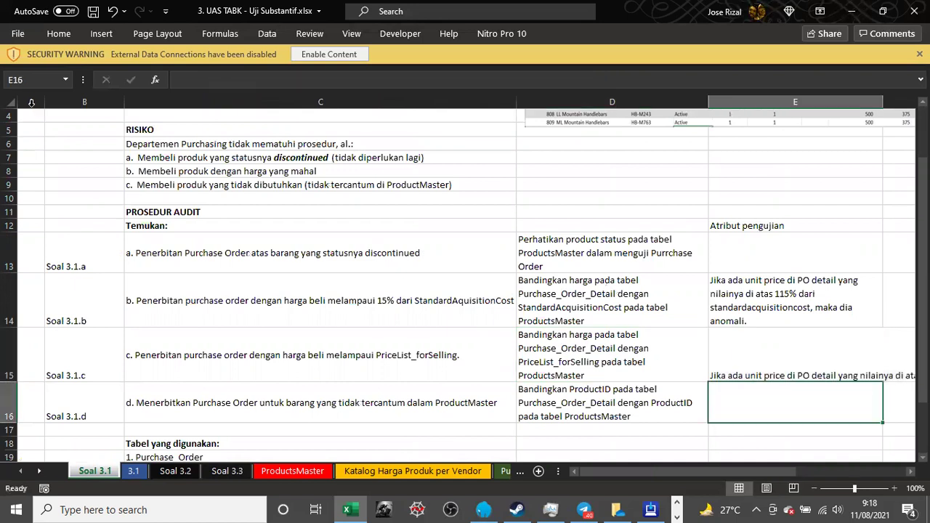
key(ctrl+F1)
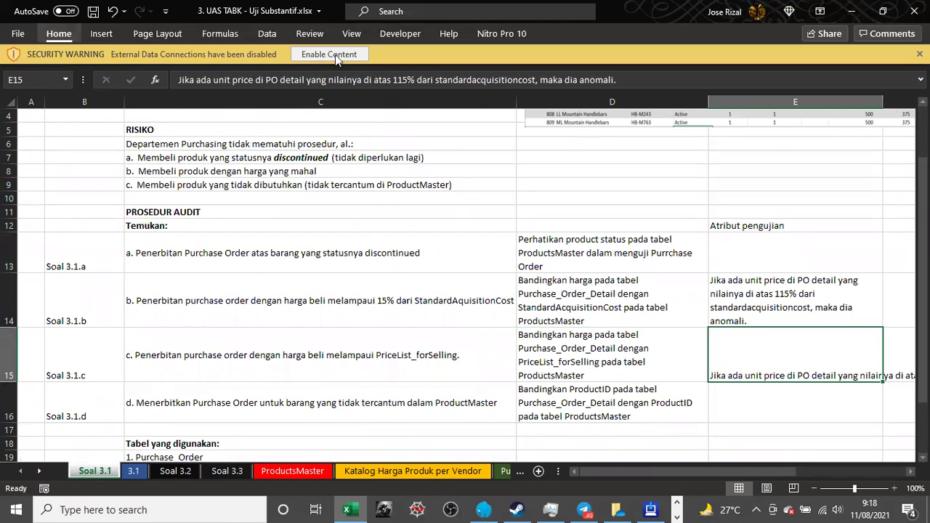
key(alt+h)
key(w)
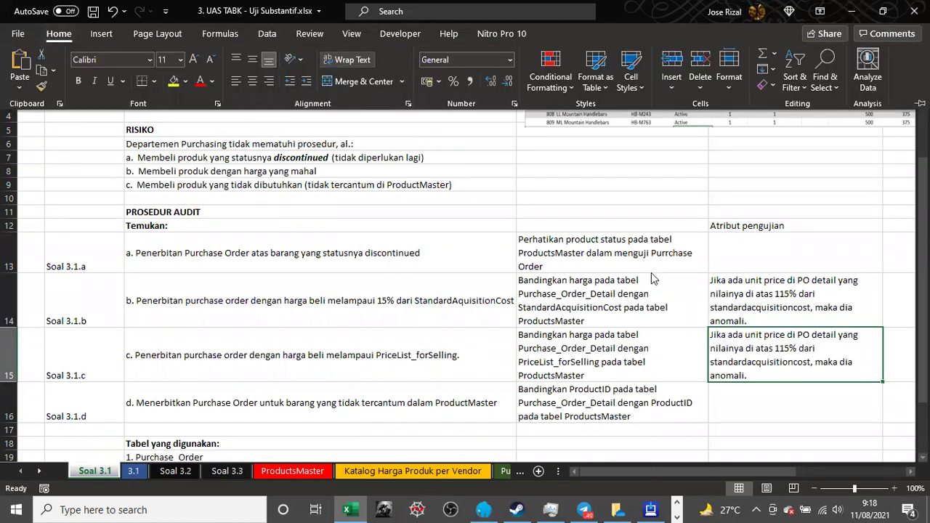
- In the test attribute text of cell E15, replace "di atas 115%" with "lebih"
double_click(817, 349)
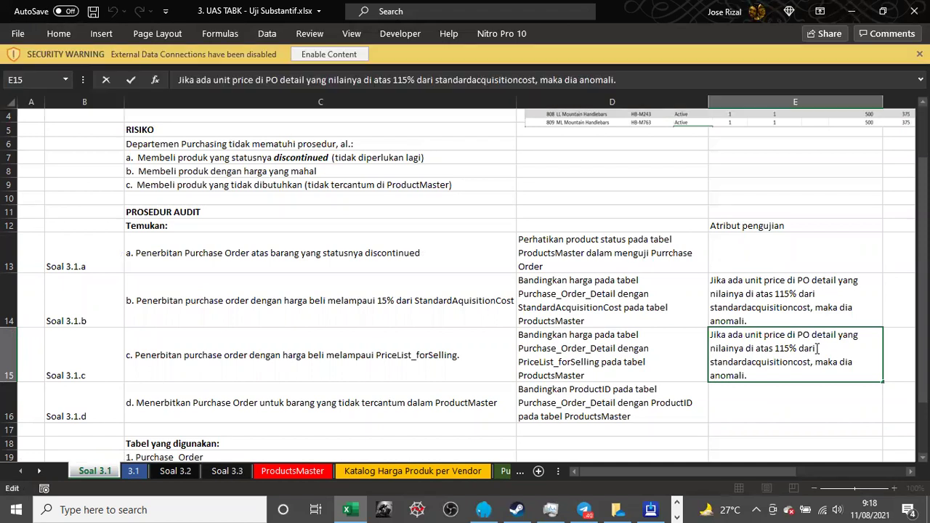
key(Left)
key(Left)
key(Left)
key(Left)
key(Left)
key(shift+Right)
key(shift+Right)
key(shift+Right)
key(shift+Right)
key(shift+Right)
key(shift+Right)
key(shift+Right)
key(shift+Right)
key(shift+Right)
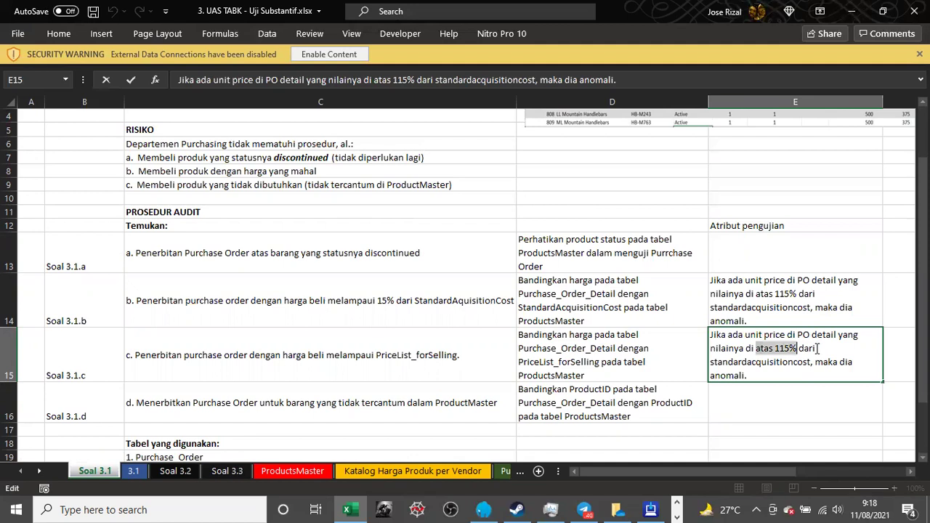
key(Delete)
key(BackSpace)
key(BackSpace)
key(BackSpace)
text(l)
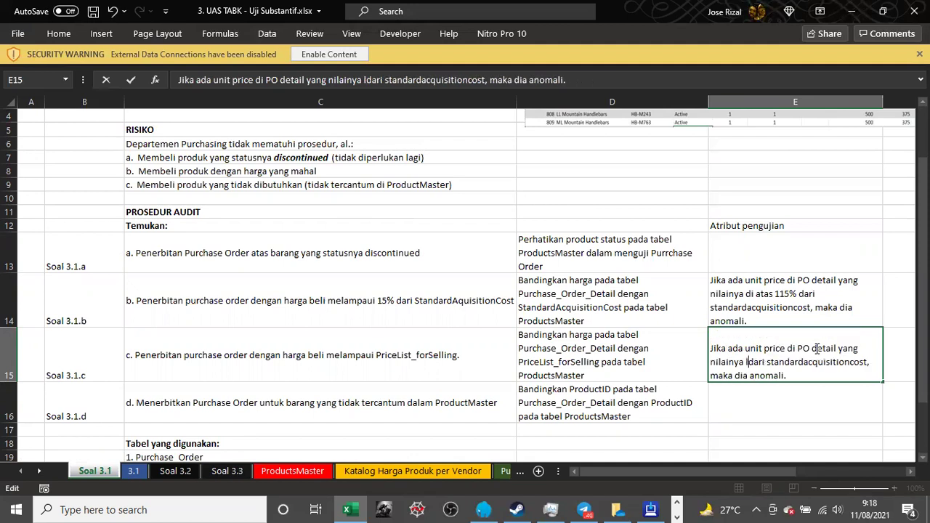
text(ebih)
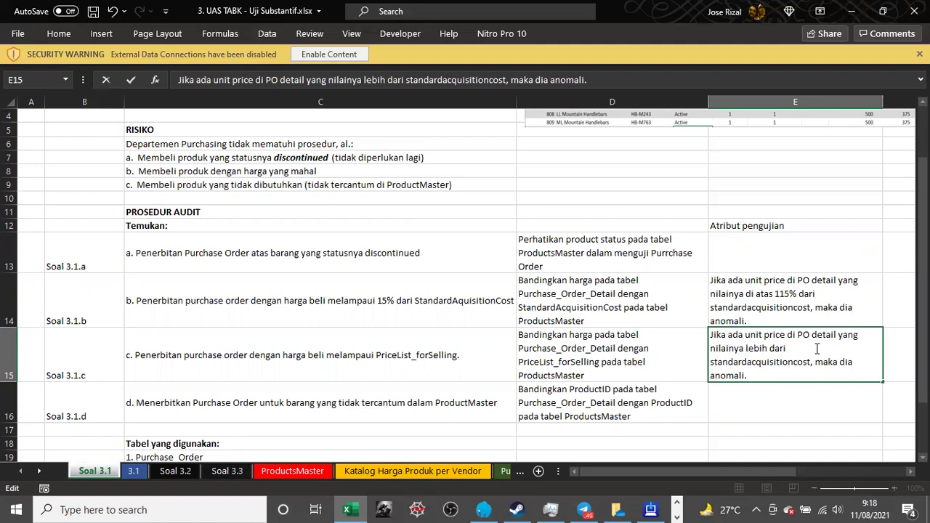
- In the test attribute text of cell E15, replace "standardacquisitioncost" with "pricelist_forselling"
key(shift+Right)
key(shift+Right)
key(shift+Right)
key(shift+Right)
key(shift+Right)
key(shift+Right)
key(shift+Right)
key(shift+Right)
key(shift+Right)
key(shift+Right)
key(shift+Right)
key(shift+Right)
key(shift+Right)
key(shift+Right)
key(shift+Right)
key(shift+Right)
key(shift+Right)
key(shift+Right)
key(shift+Right)
key(shift+Right)
key(shift+Right)
key(shift+Right)
key(shift+Right)
text(p)
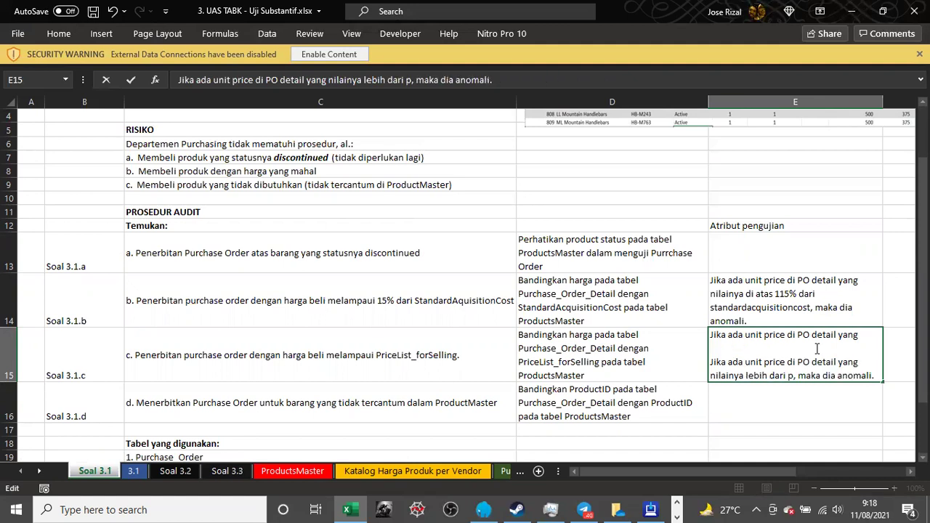
text(ricelist_forse)
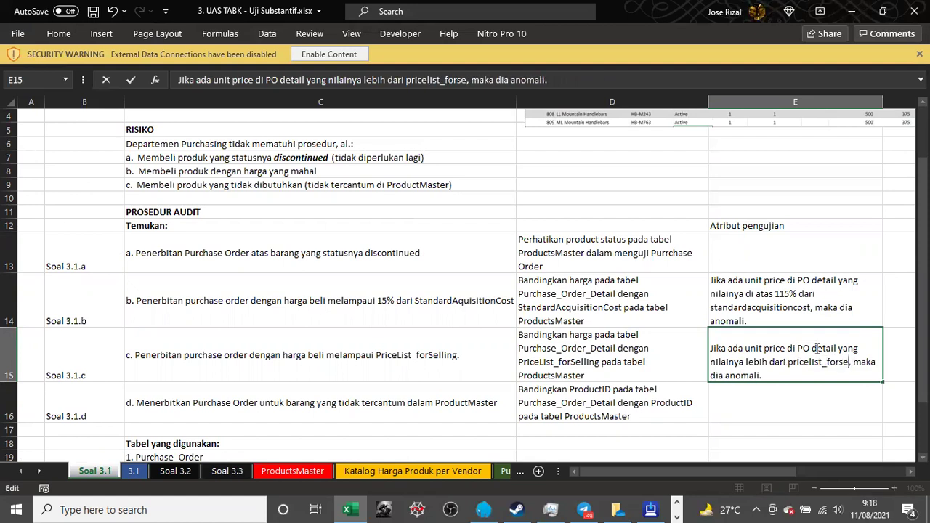
text(lling)
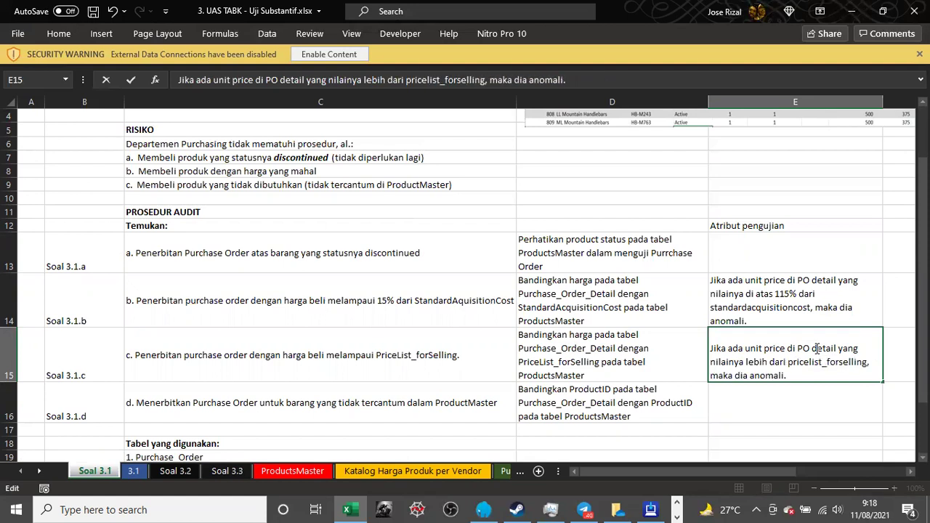
- Commit the test attribute text in E15 and locate the PriceList_forSelling column on the ProductsMaster sheet
key(Return)
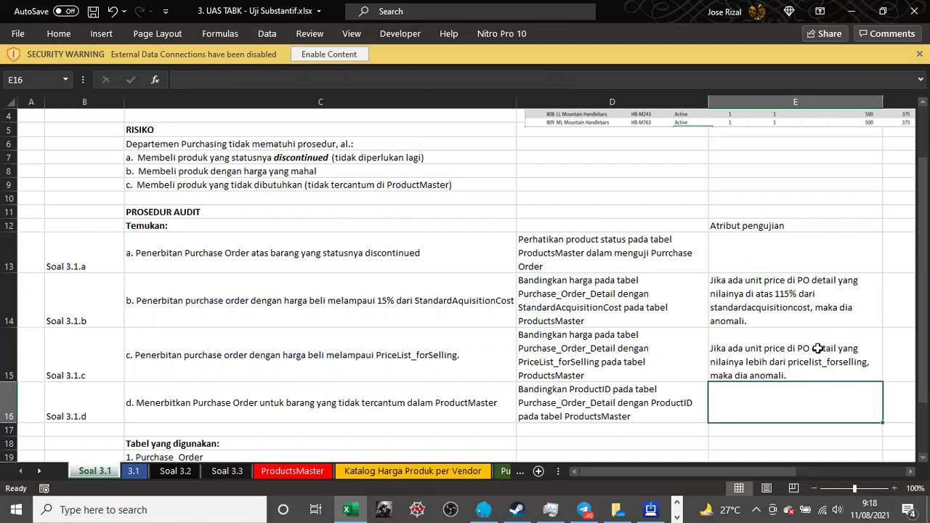
click(308, 472)
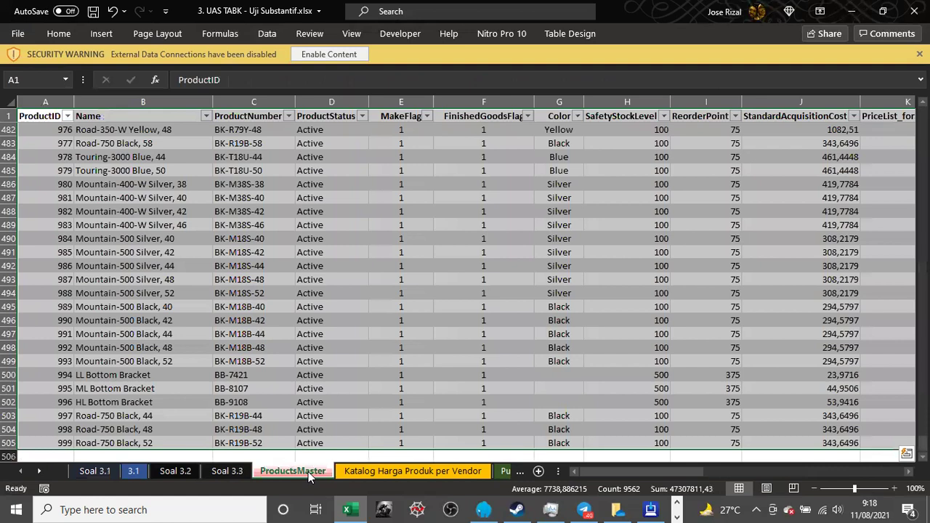
drag(692, 472, 665, 468)
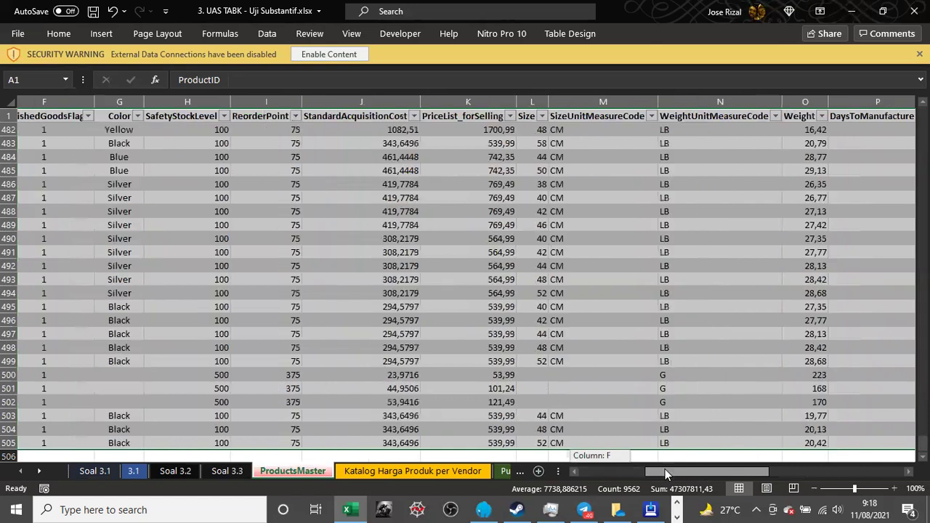
click(490, 103)
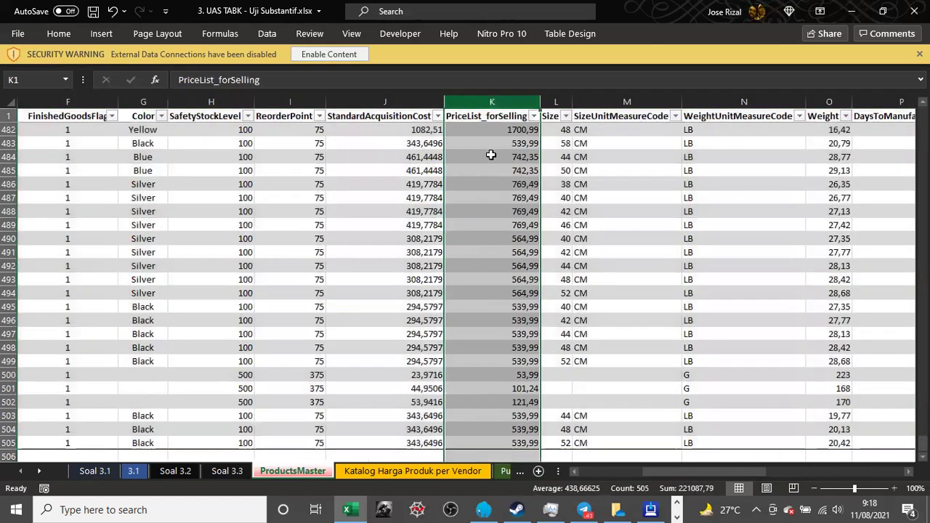
click(491, 154)
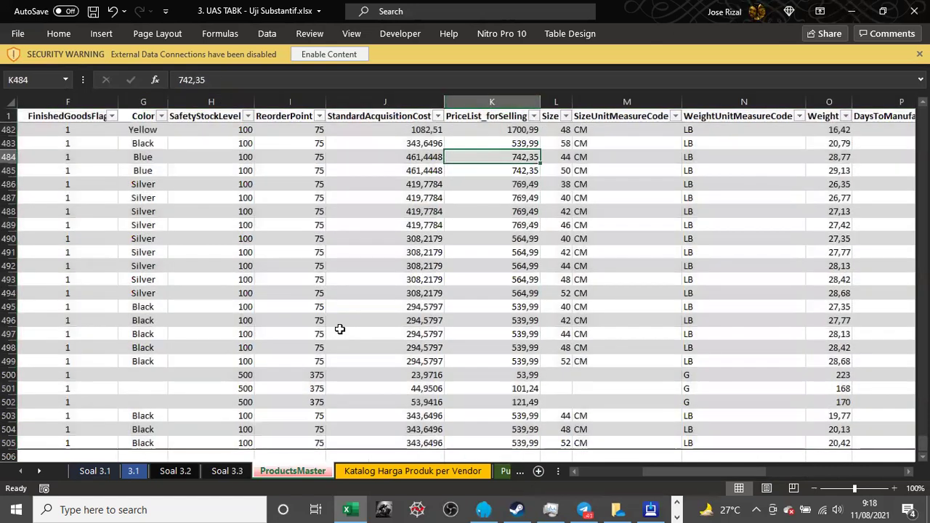
- On the 3.1 sheet, add a new table column headed sellingPrice in cell N1
click(135, 471)
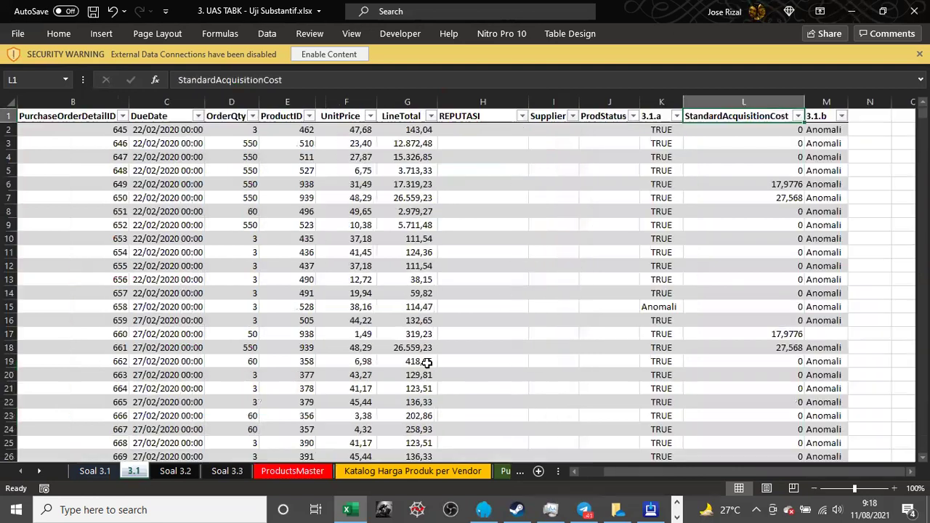
click(865, 122)
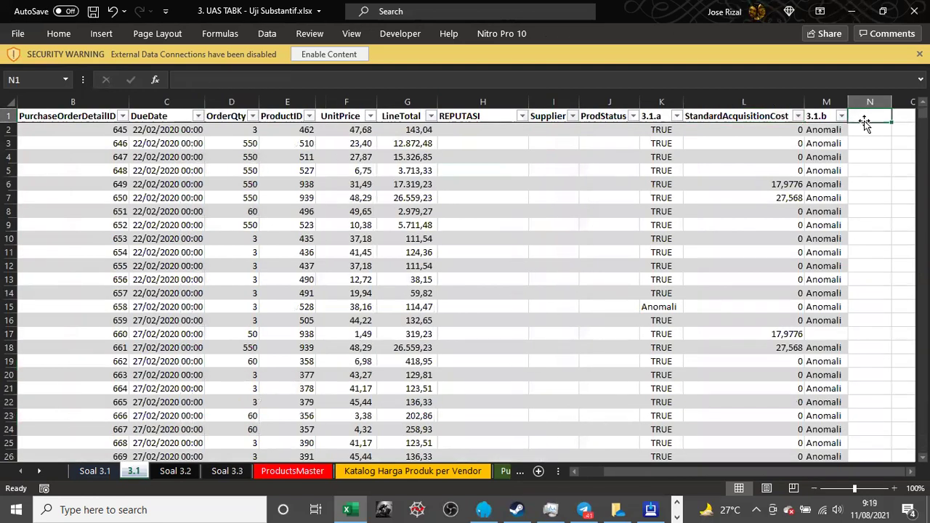
text(p)
text(ricel)
text(is)
text(yt)
key(BackSpace)
key(BackSpace)
key(BackSpace)
key(BackSpace)
key(BackSpace)
key(BackSpace)
key(BackSpace)
key(BackSpace)
key(BackSpace)
key(BackSpace)
text(sellingPrice)
key(Return)
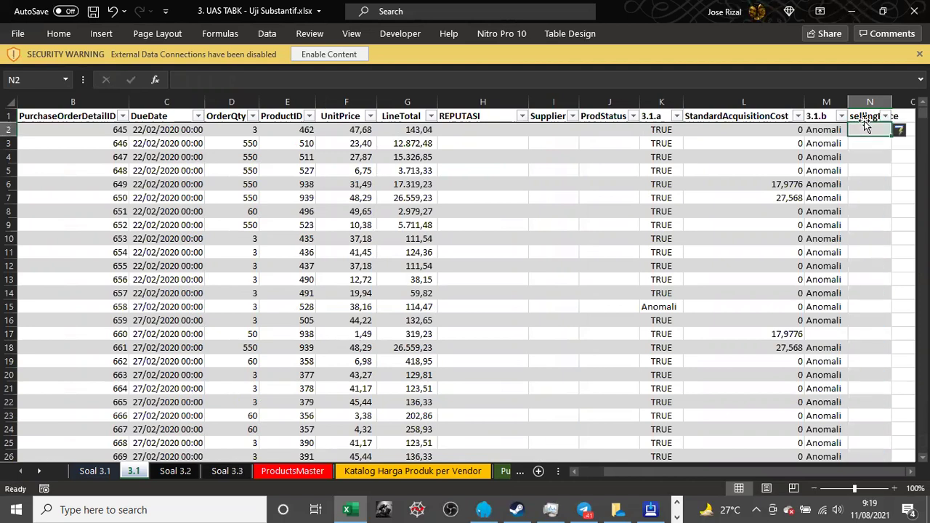
text(=)
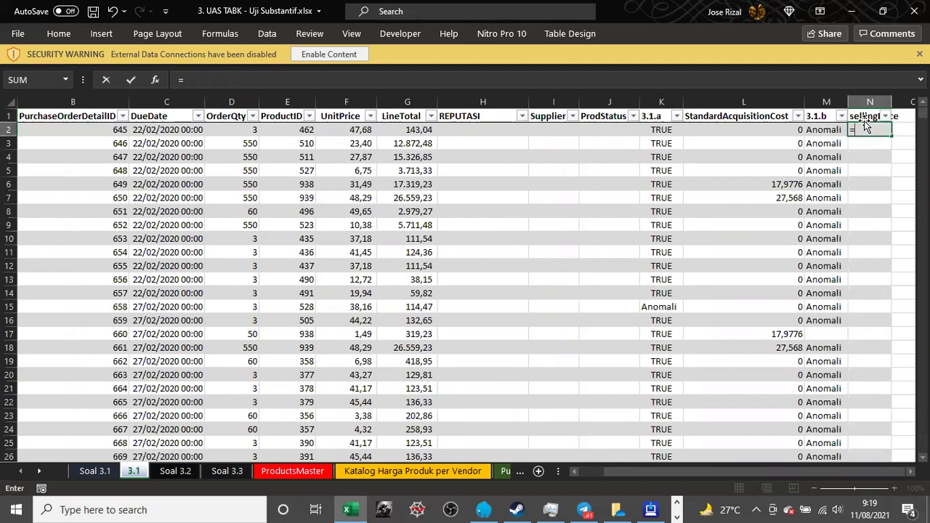
text(vlookup()
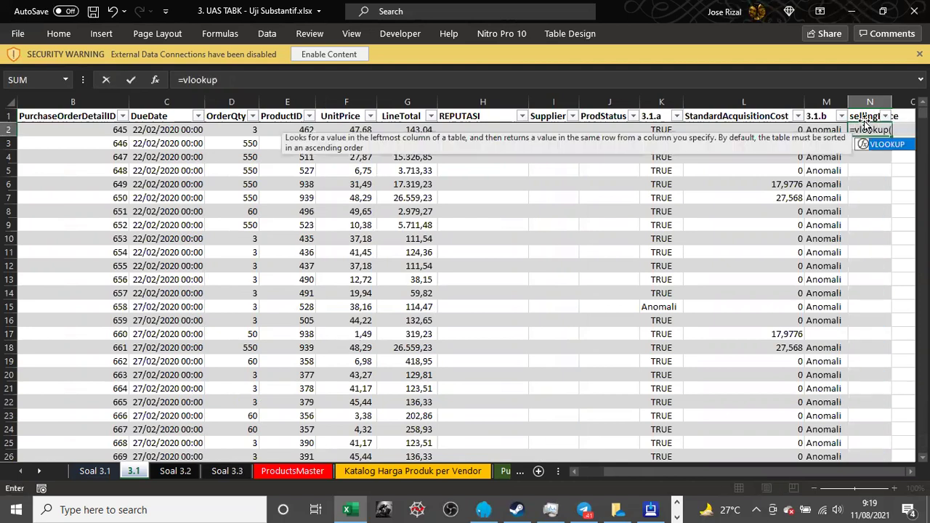
key(Left)
key(Left)
key(Left)
key(Left)
key(Left)
key(Left)
key(Left)
key(Left)
key(Left)
key(Left)
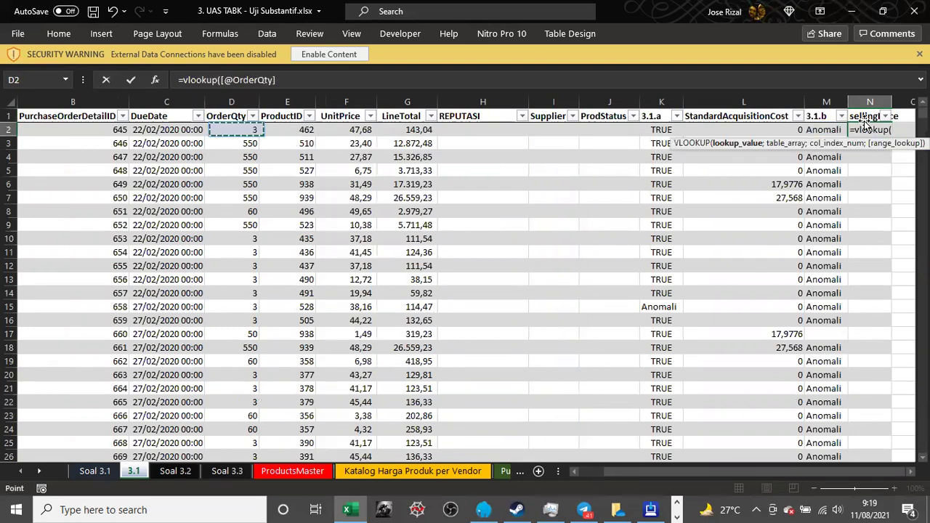
key(Right)
text(;)
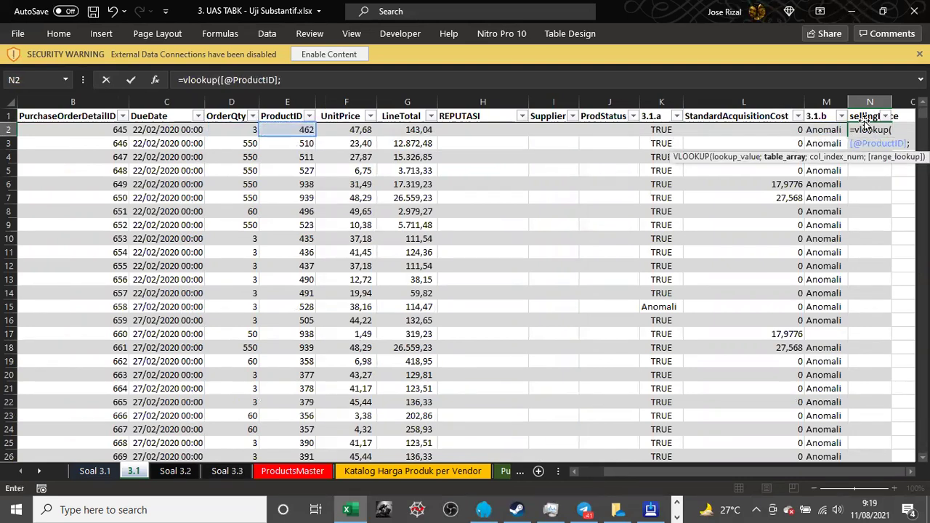
text(product)
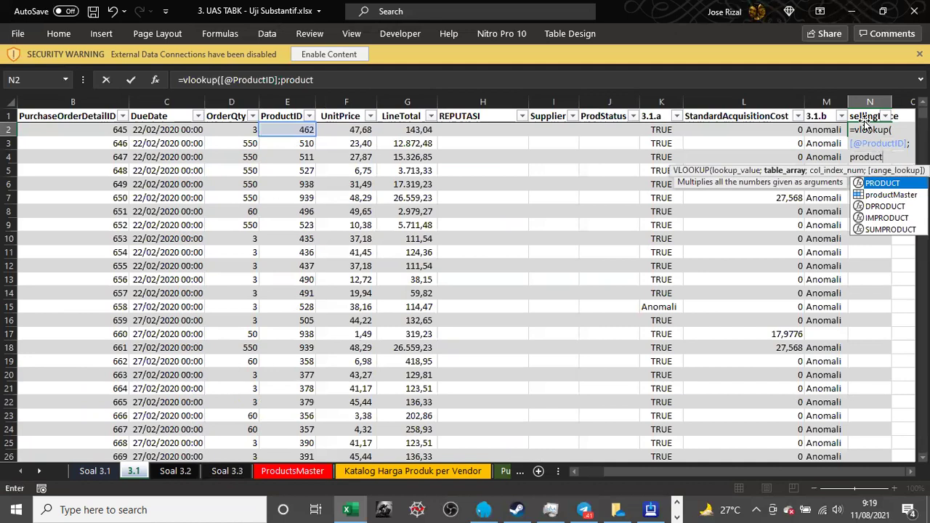
text(master)
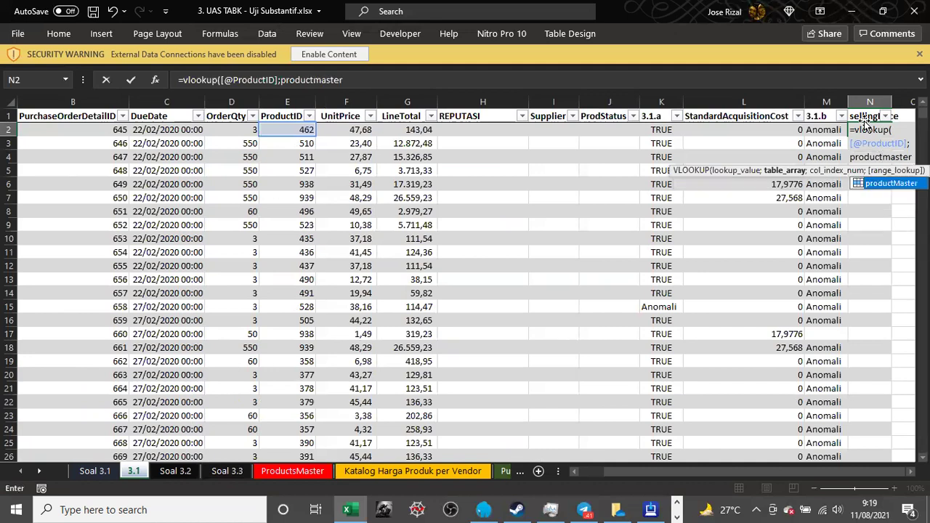
text(;11)
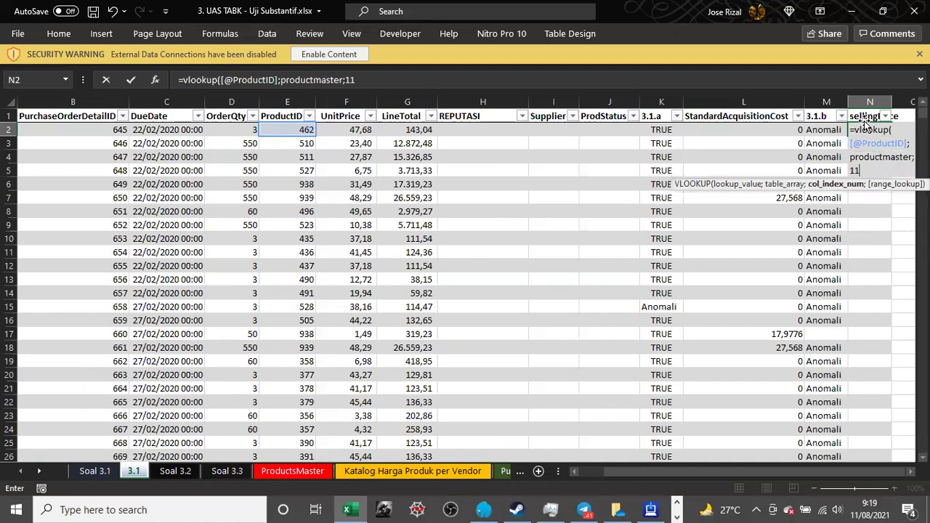
text(;0)
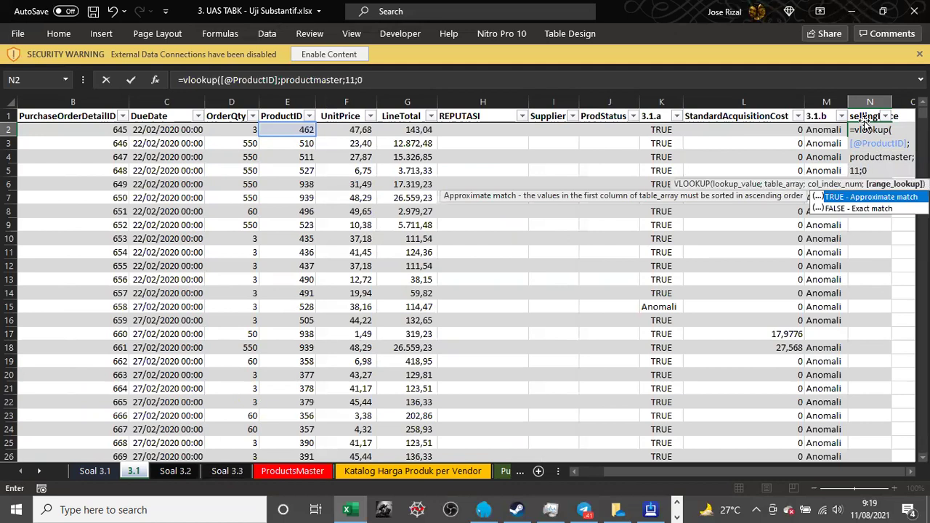
text())
key(Return)
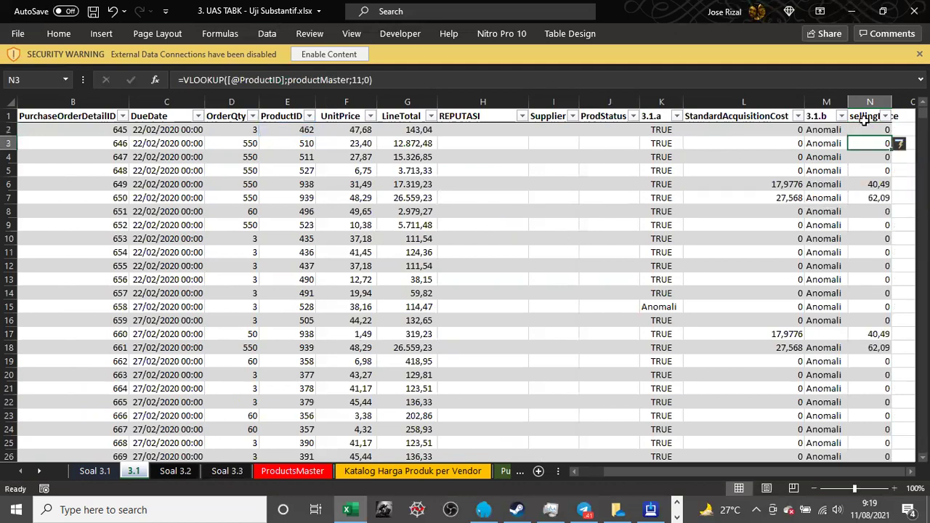
- Add a new table column headed 3.1.c in cell O1, beside sellingPrice
click(863, 120)
key(Right)
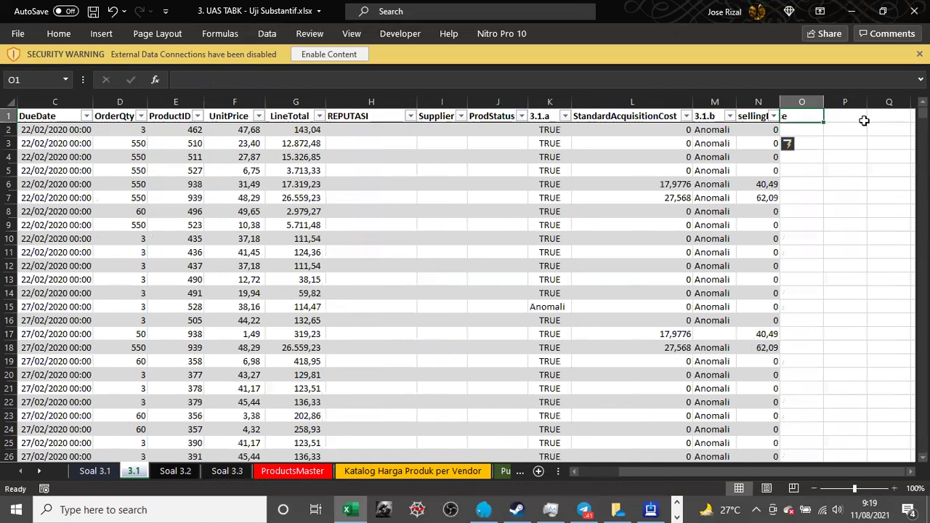
text(3.1.c)
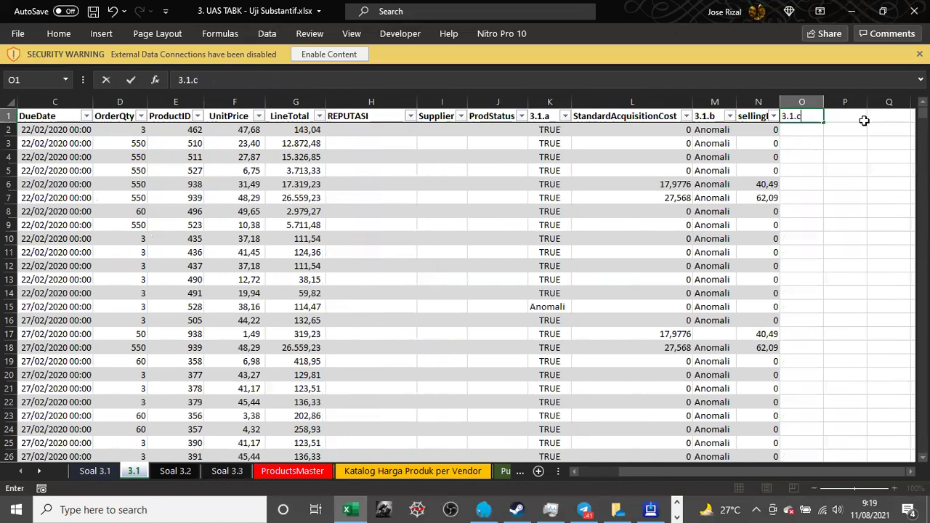
key(Return)
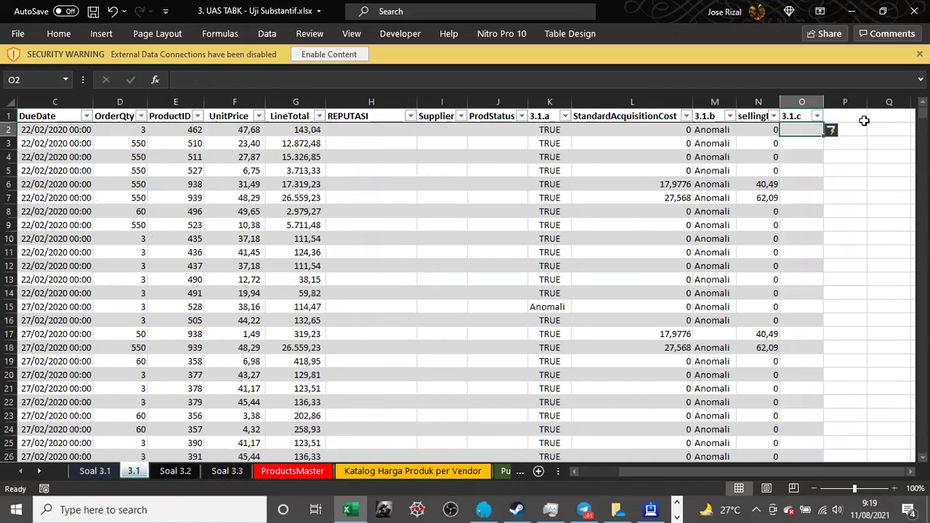
text(=i)
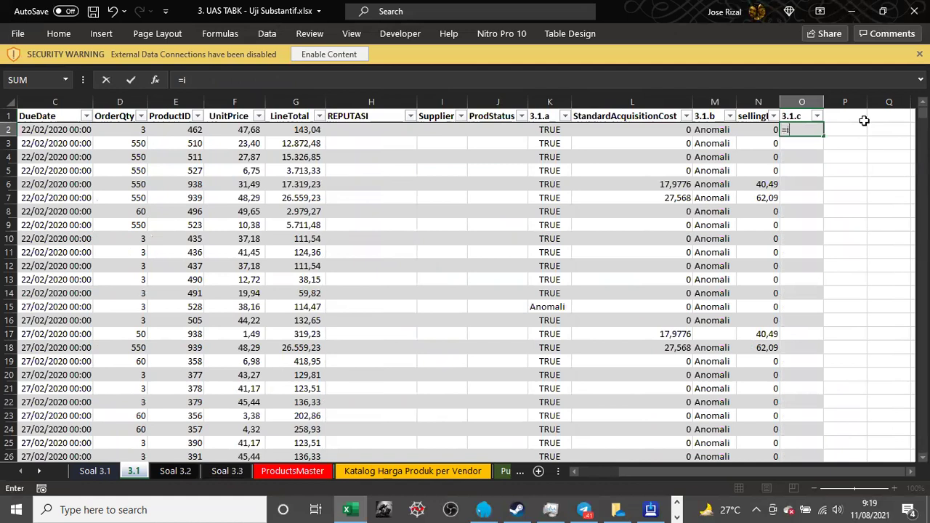
text(f()
key(Left)
key(Left)
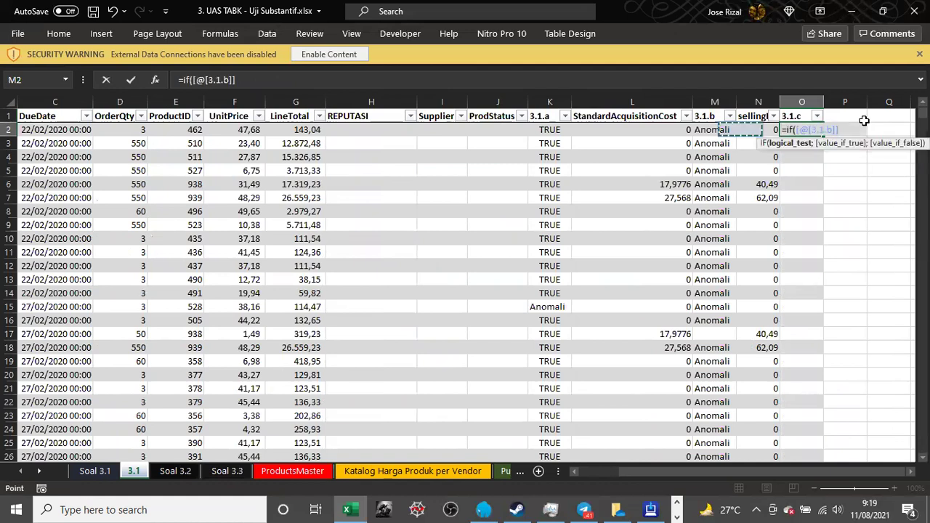
key(Left)
key(Left)
key(Left)
key(Left)
key(Left)
key(Left)
key(Left)
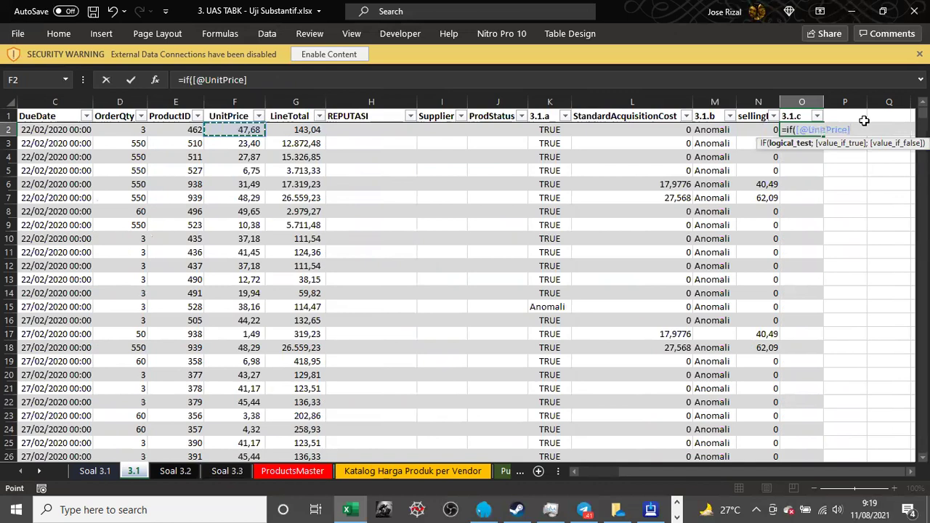
text(>)
key(Left)
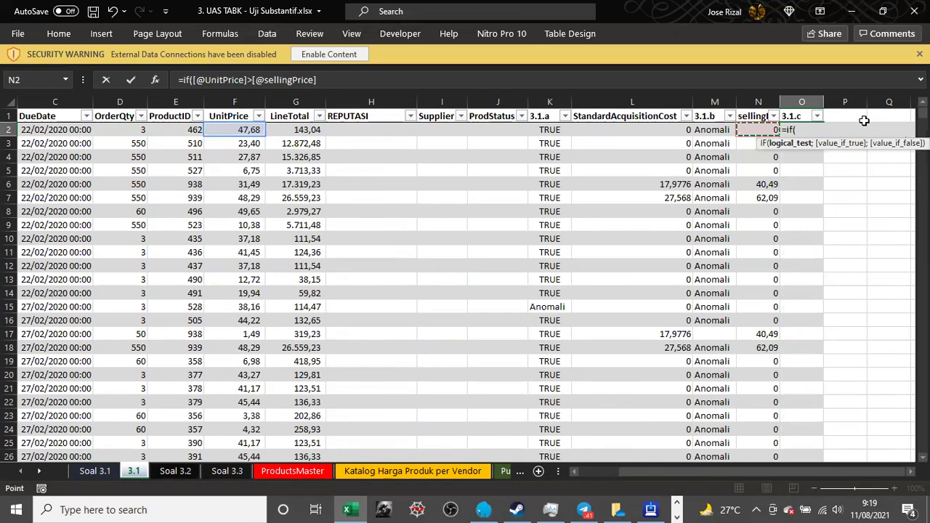
text(;)
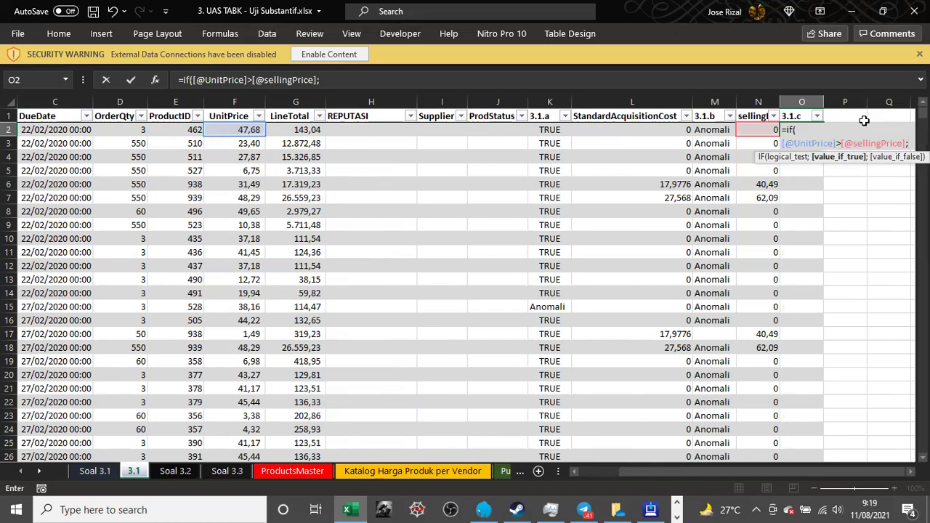
text("Anomal)
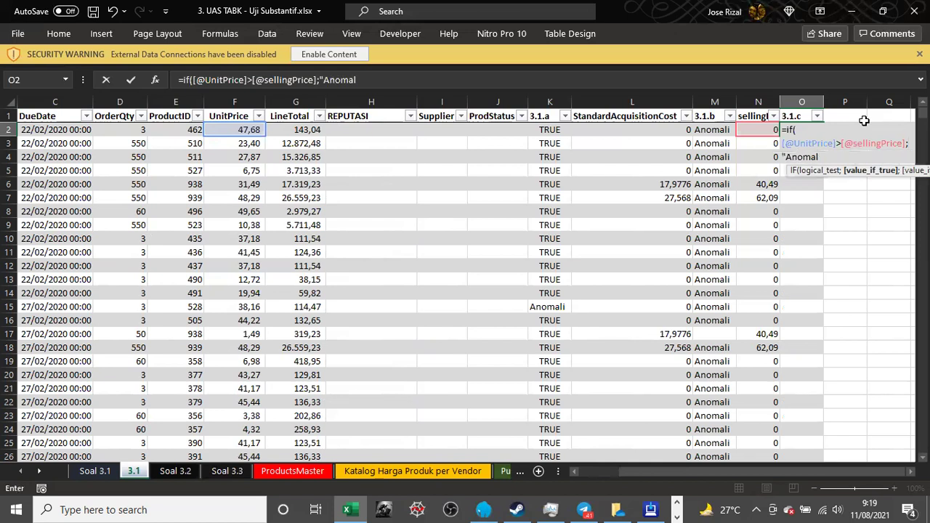
text(i")
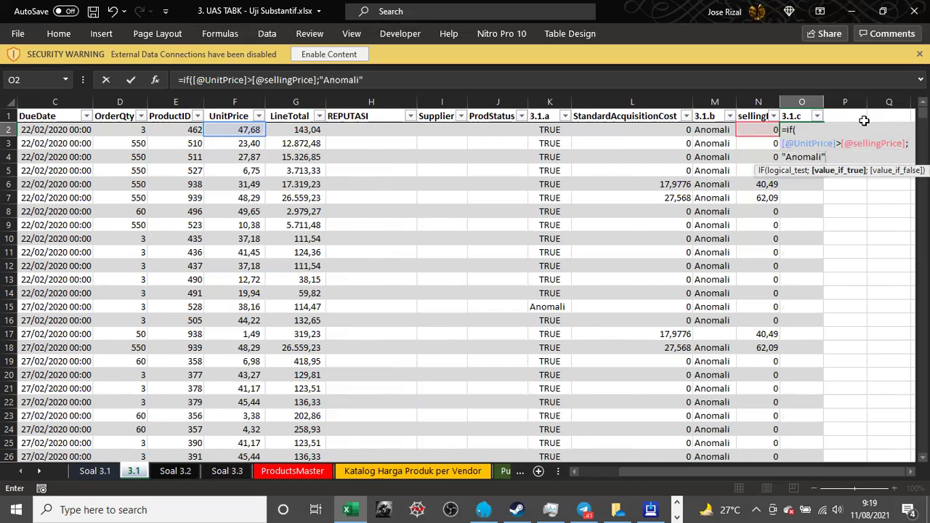
text(;"")
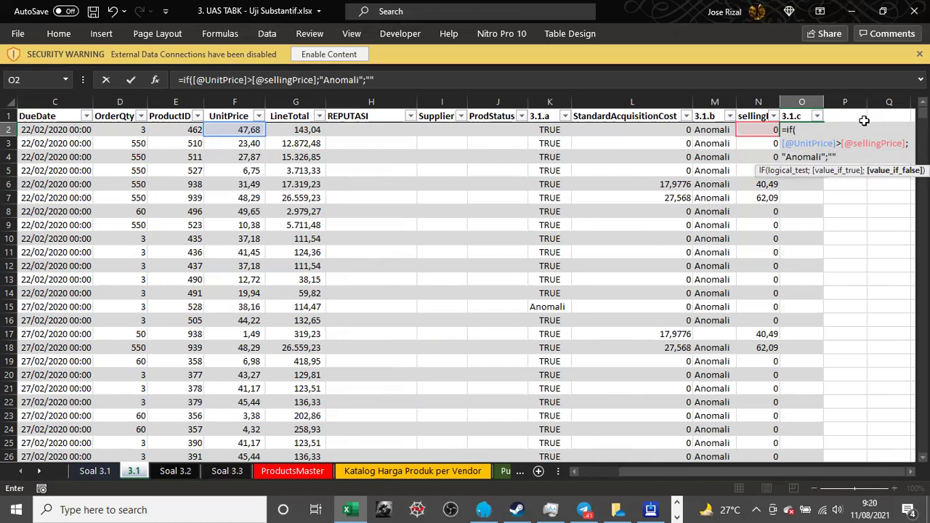
text())
key(Return)
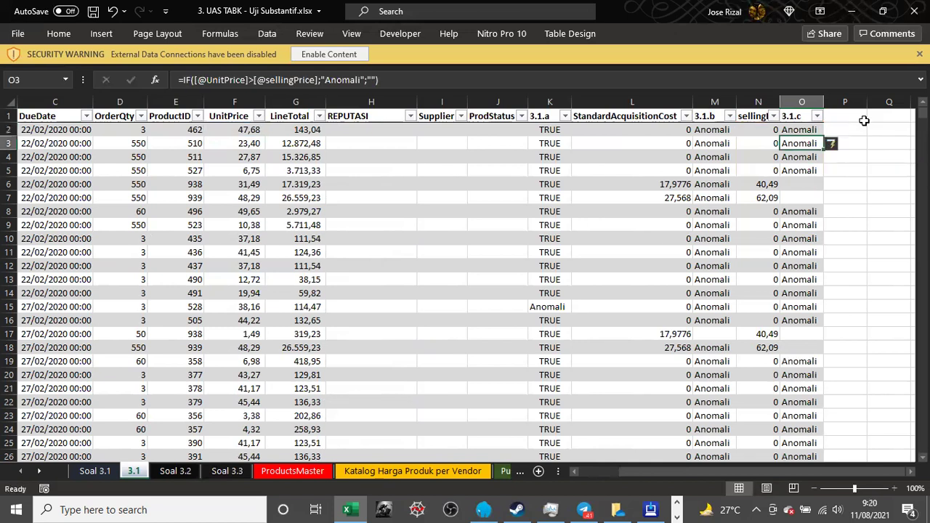
- Widen column N to fit its full sellingPrice header
key(Up)
key(Left)
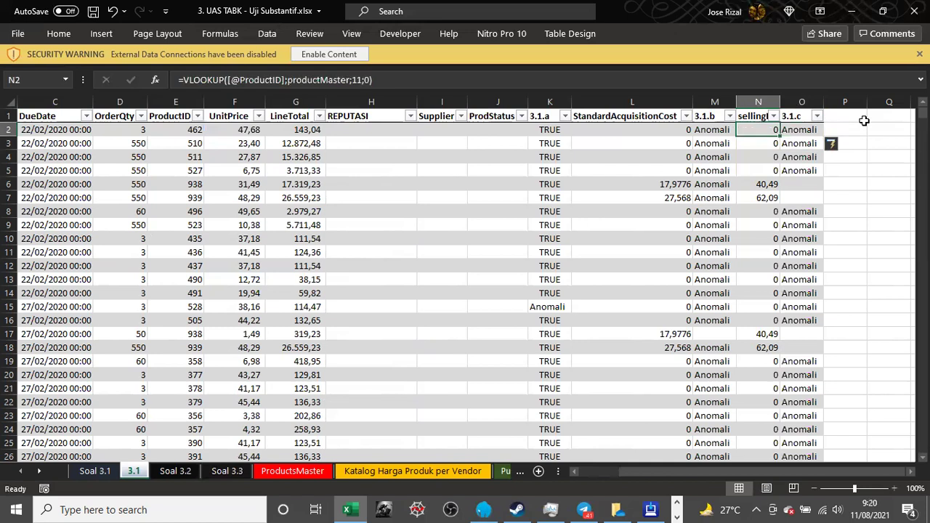
double_click(819, 101)
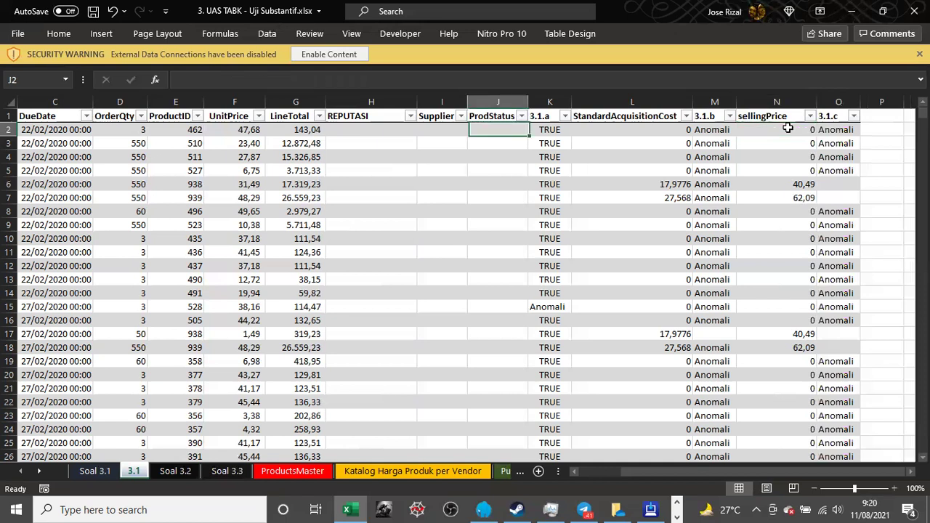
- Examine the table's first rows from ProductID across to the sellingPrice lookup values
key(Home)
key(Right)
key(Right)
key(Right)
key(Right)
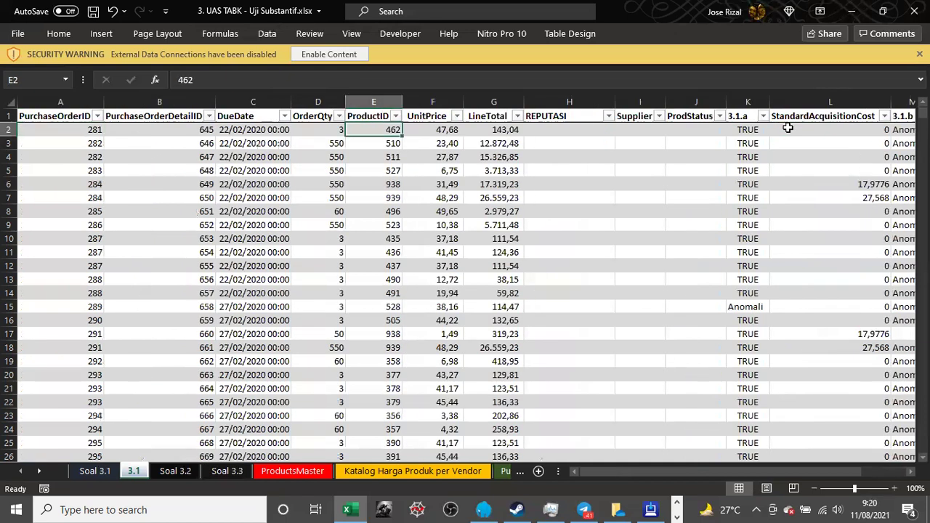
key(Right)
key(Right)
key(Right)
key(Right)
key(Right)
key(Right)
key(Right)
key(Right)
key(Right)
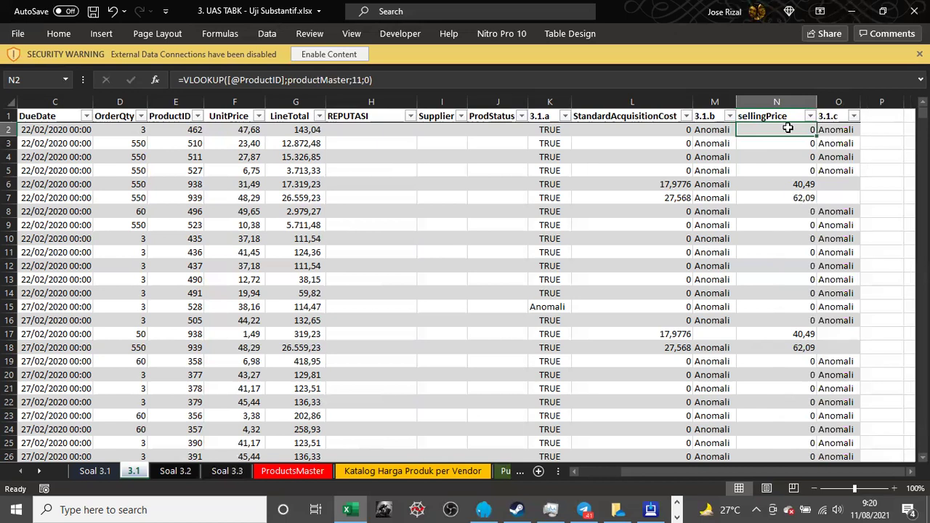
key(Down)
key(Down)
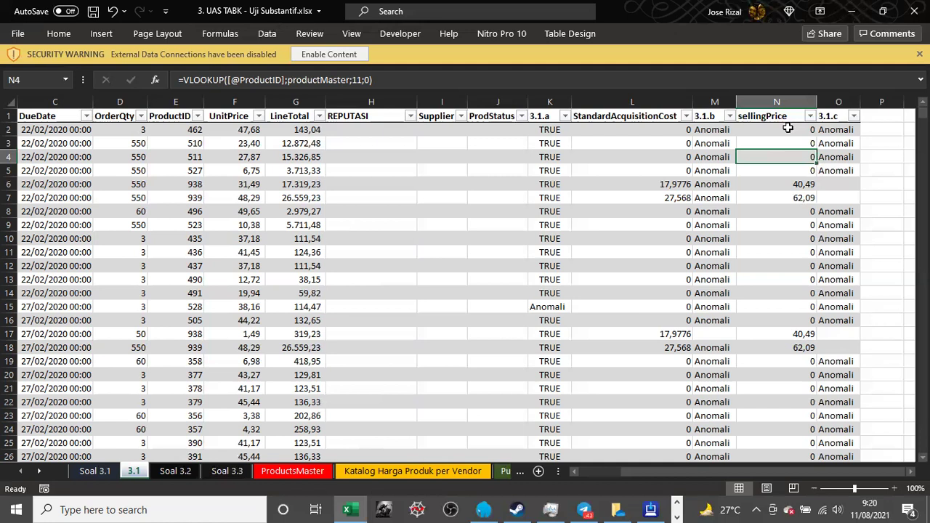
click(788, 130)
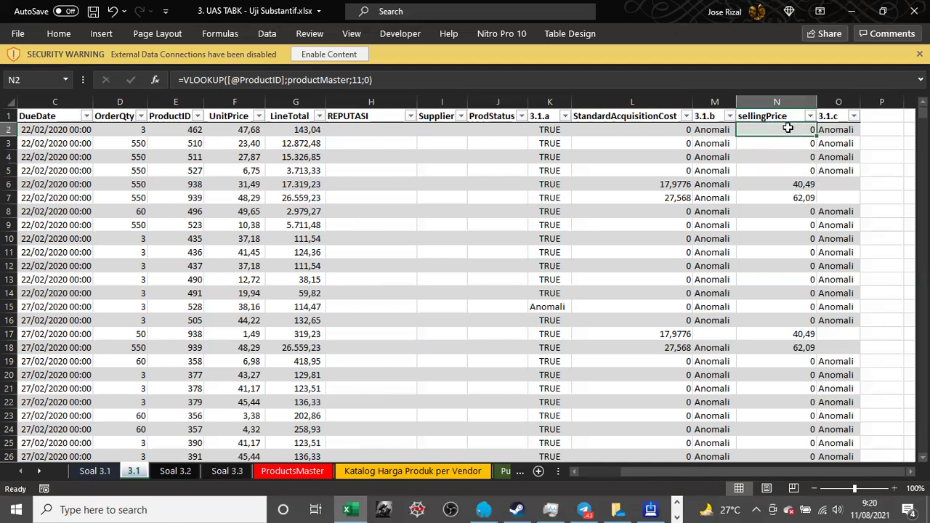
- Examine the first order row from PurchaseOrderID across to the sellingPrice lookup and the 3.1.b and 3.1.c anomaly formulas
key(Down)
key(Down)
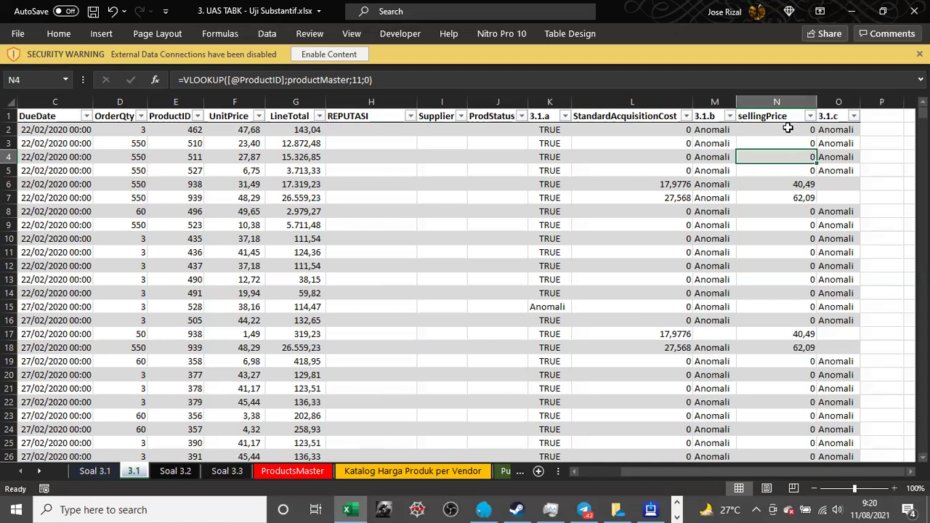
key(Up)
key(Up)
key(Right)
key(Right)
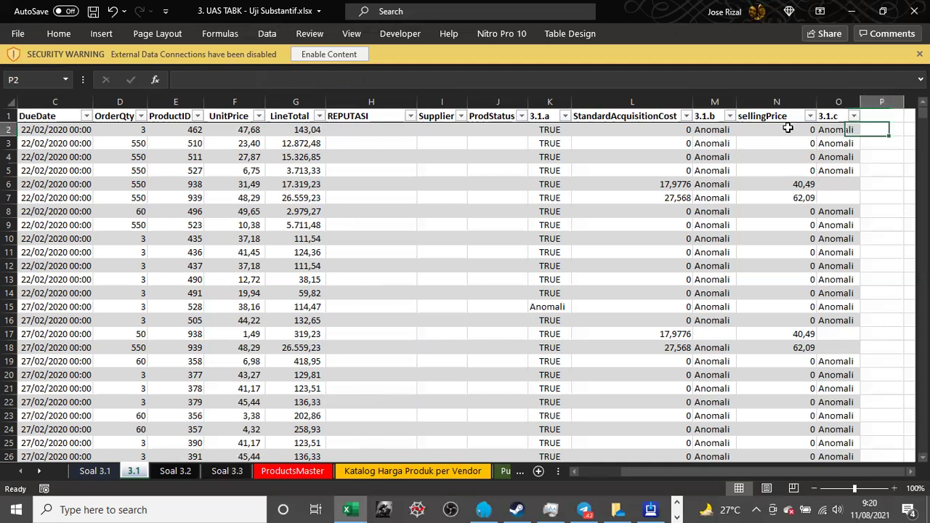
key(Right)
click(783, 129)
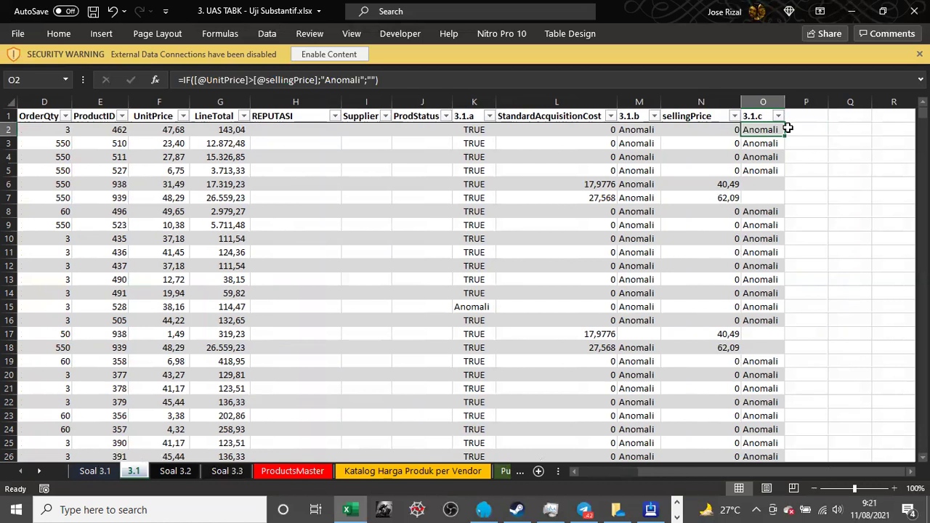
key(Left)
key(Left)
key(Left)
key(Left)
key(Left)
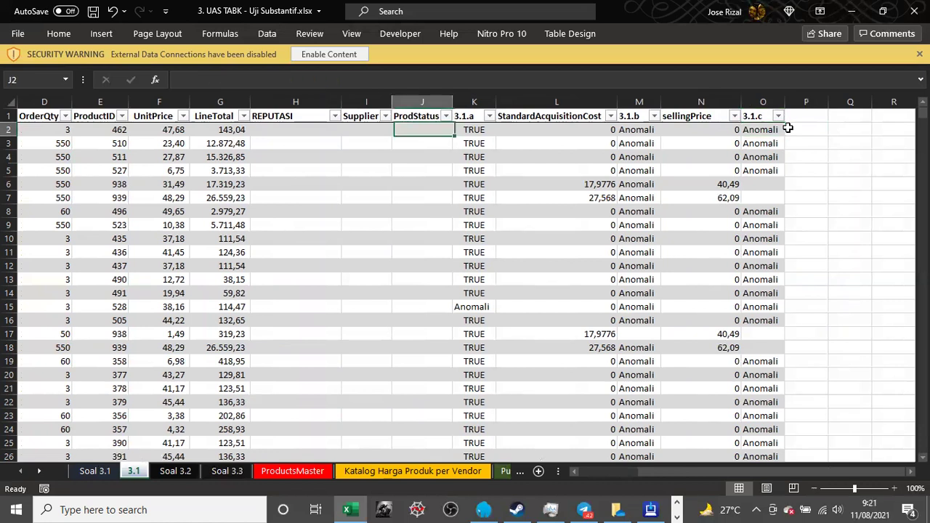
key(Home)
key(Right)
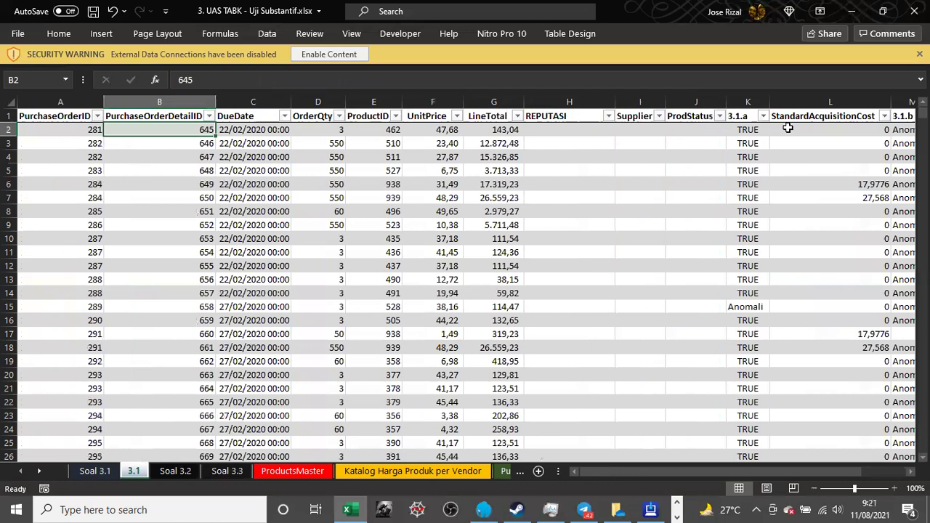
key(Right)
key(Right)
key(Right)
key(Right)
key(Right)
key(Right)
key(Right)
key(Right)
key(Right)
key(Right)
key(Right)
key(Right)
key(Right)
key(Right)
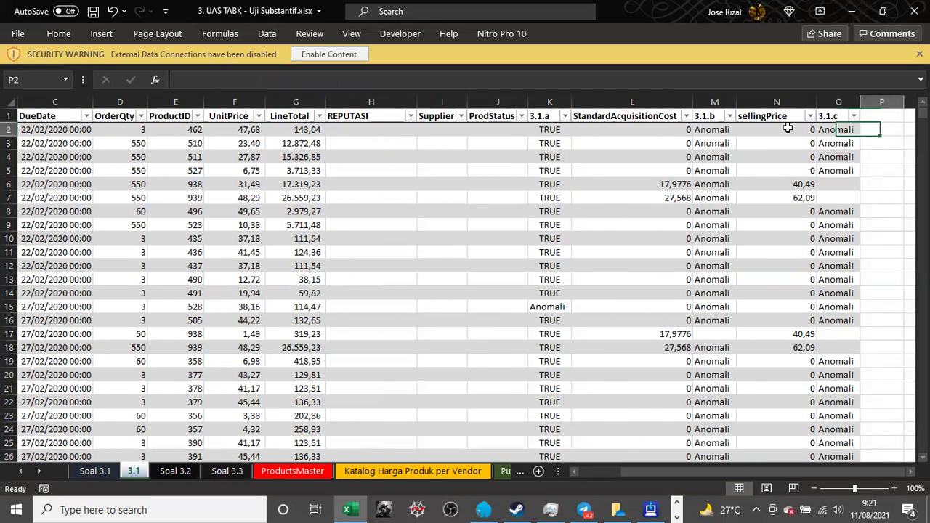
key(Left)
key(Left)
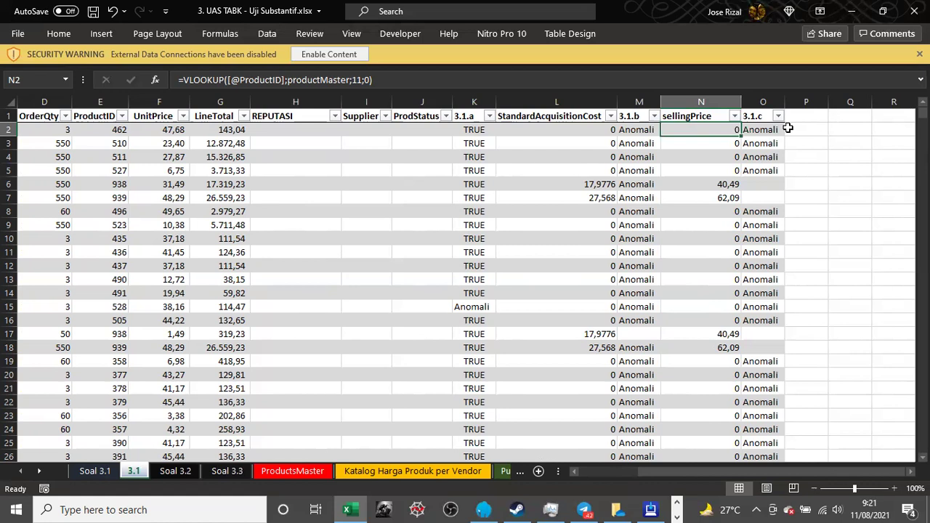
click(787, 128)
key(Left)
key(Left)
key(Left)
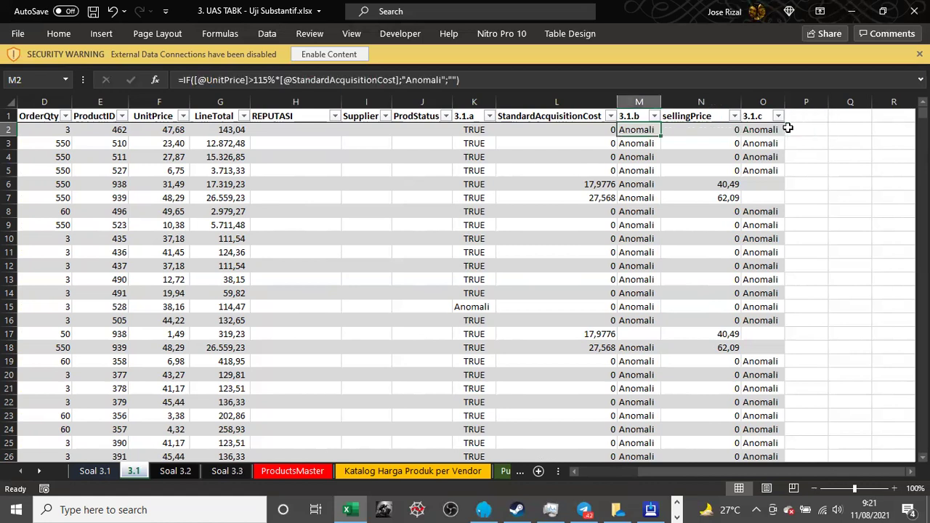
key(Up)
key(Left)
key(ctrl+Home)
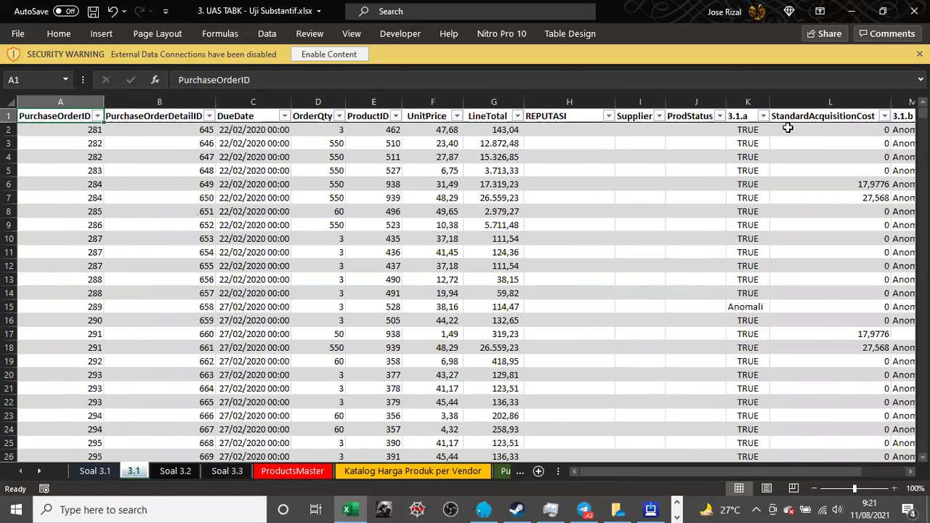
- Filter the 3.1.c column to show only the Anomali rows, and clear that filter after reviewing them
key(ctrl+Right)
key(Right)
key(Right)
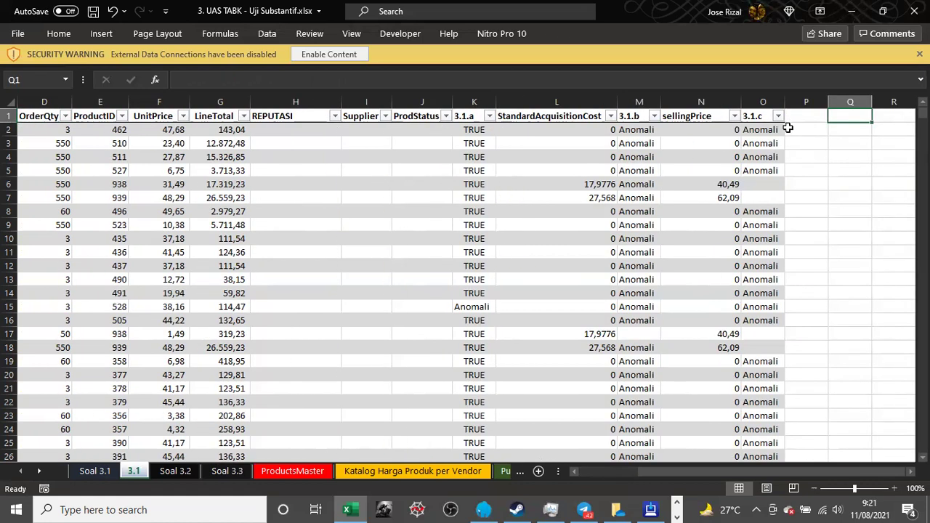
key(Left)
key(Left)
click(778, 118)
click(666, 303)
click(696, 402)
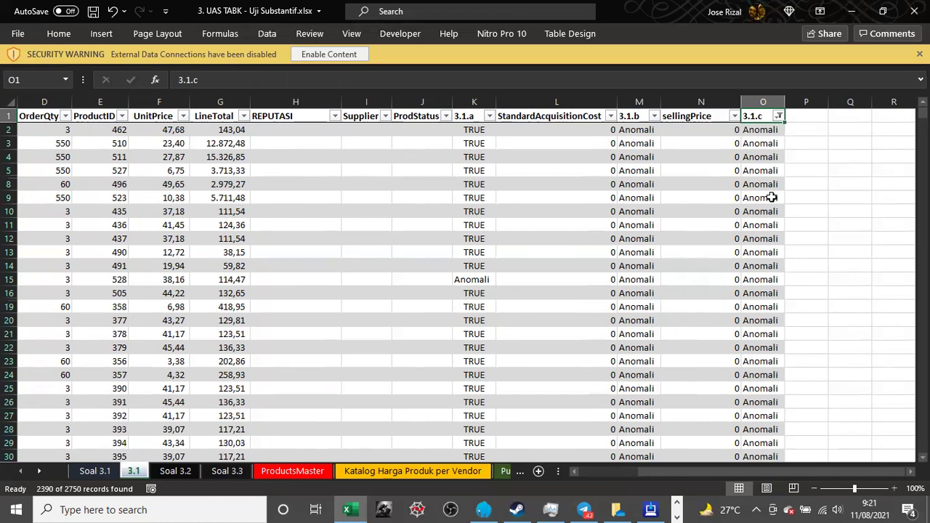
click(780, 119)
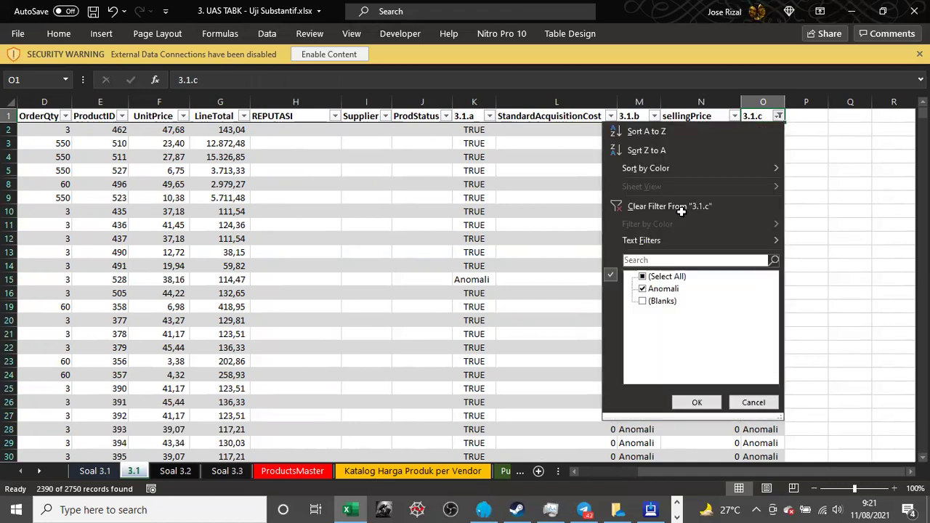
click(681, 207)
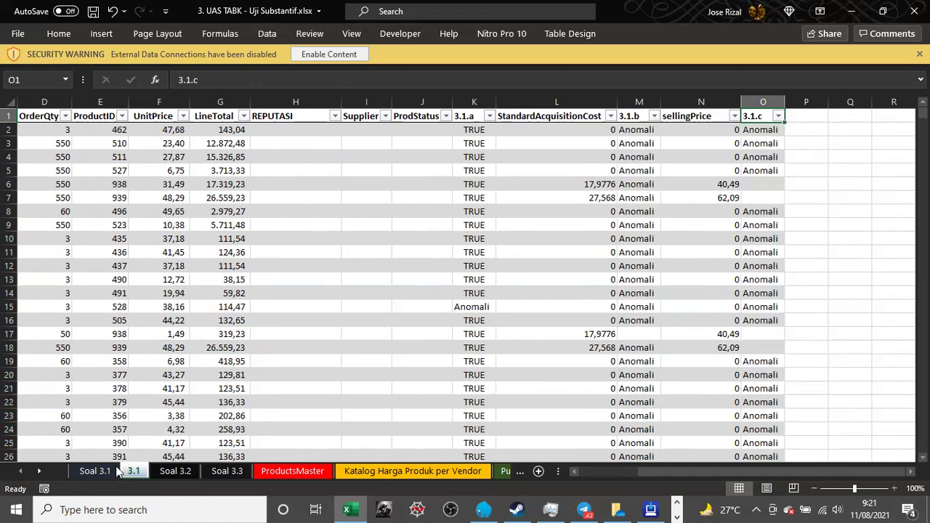
- On the Soal 3.1 sheet, enter the 3.1.d test attribute "Jika product tidak terdapat di product Master, maka dia anomali" in E16
click(90, 470)
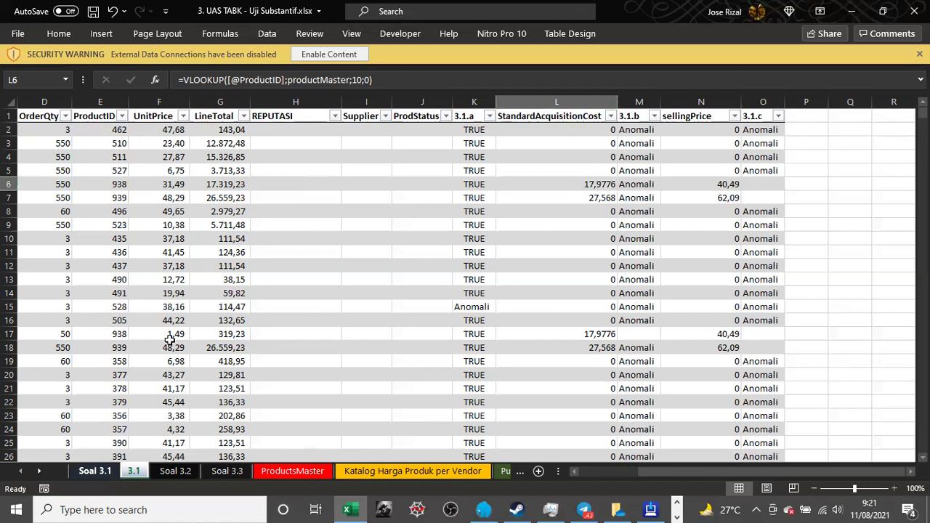
key(Left)
key(Left)
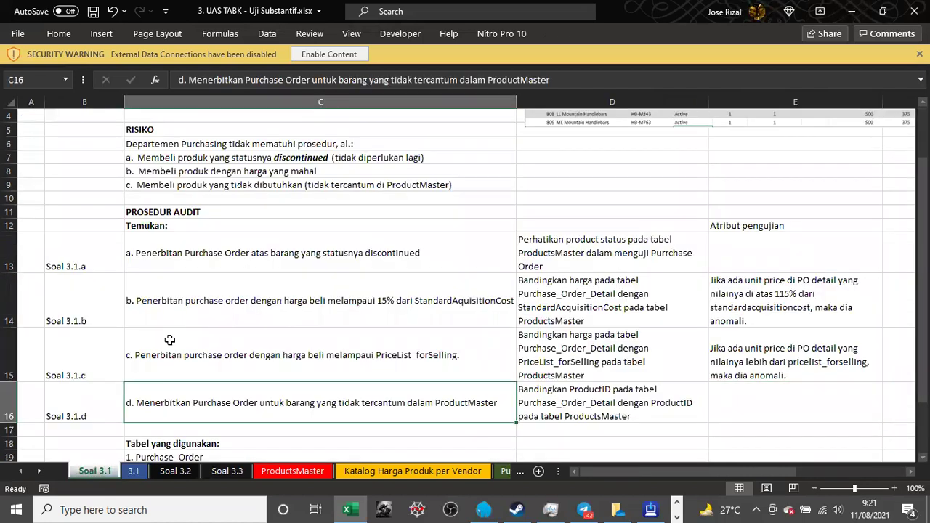
key(Down)
key(Up)
key(Right)
key(Right)
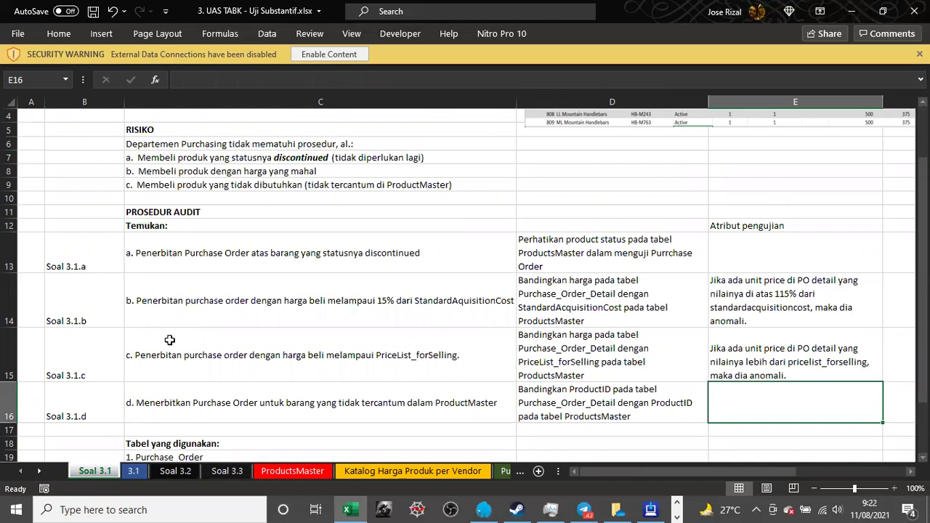
text(Jika )
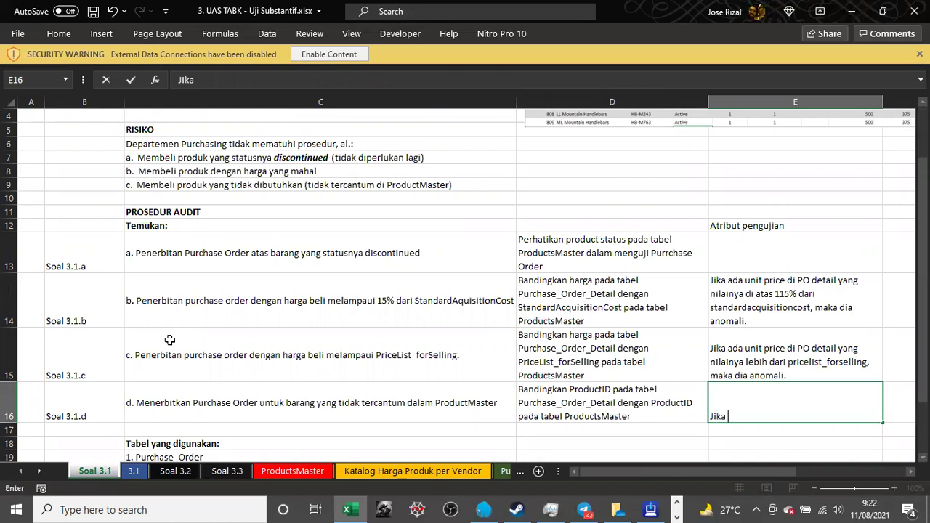
text(product tidak ter)
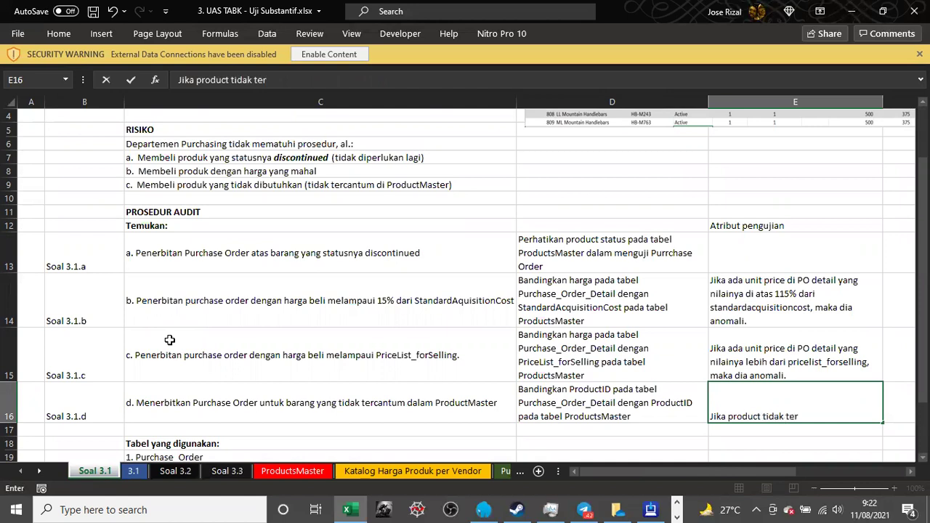
text(dapat di product )
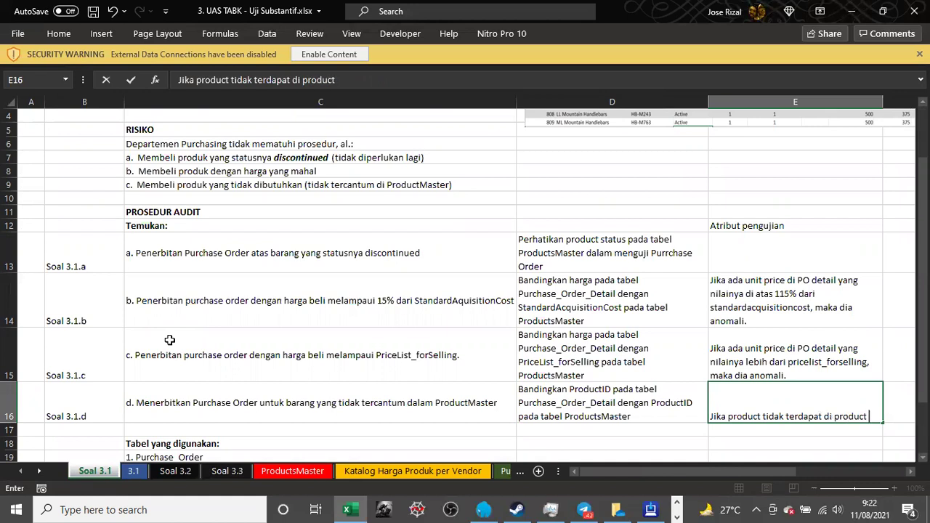
text(Masterm)
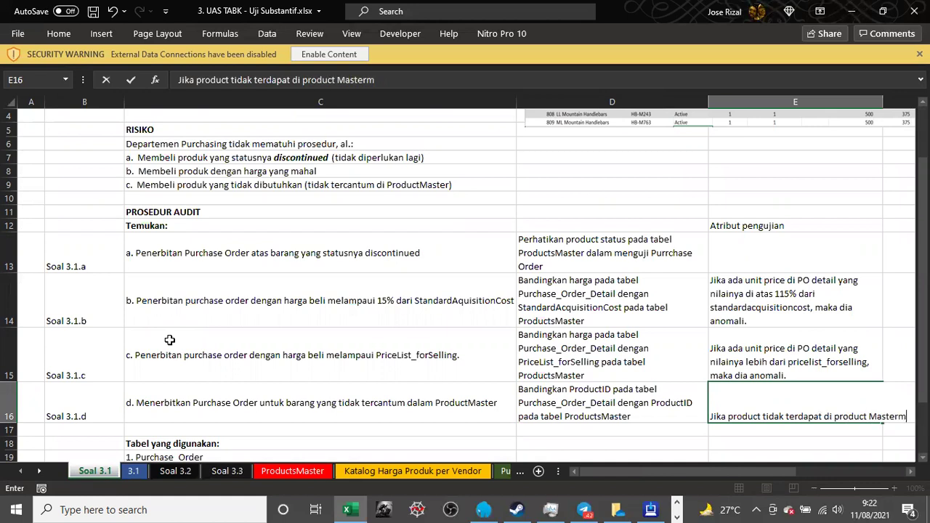
key(BackSpace)
text(, maka dia anom)
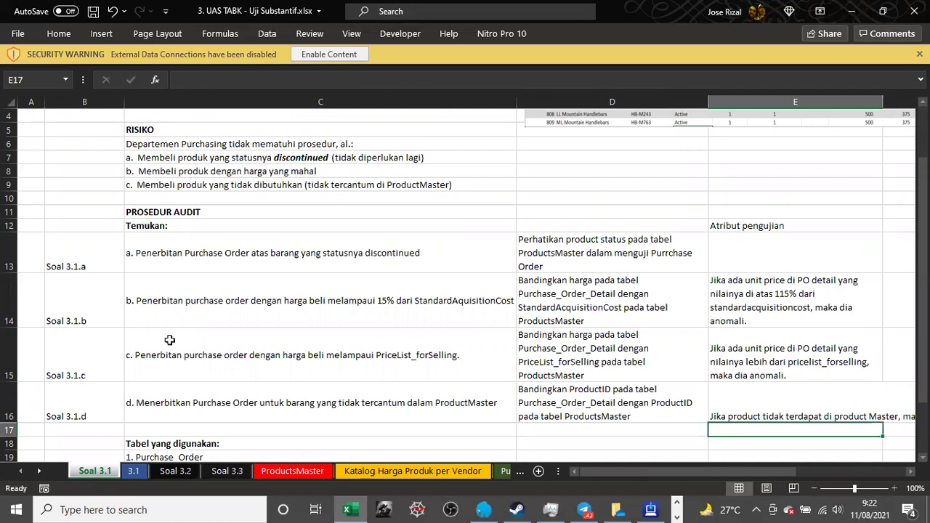
- Wrap the text of the 3.1.d test attribute in cell E16
key(Up)
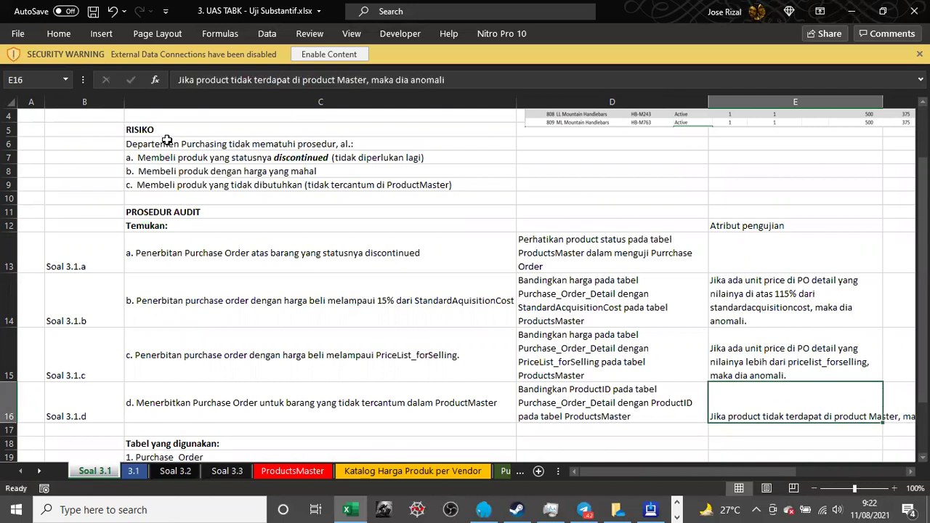
click(61, 33)
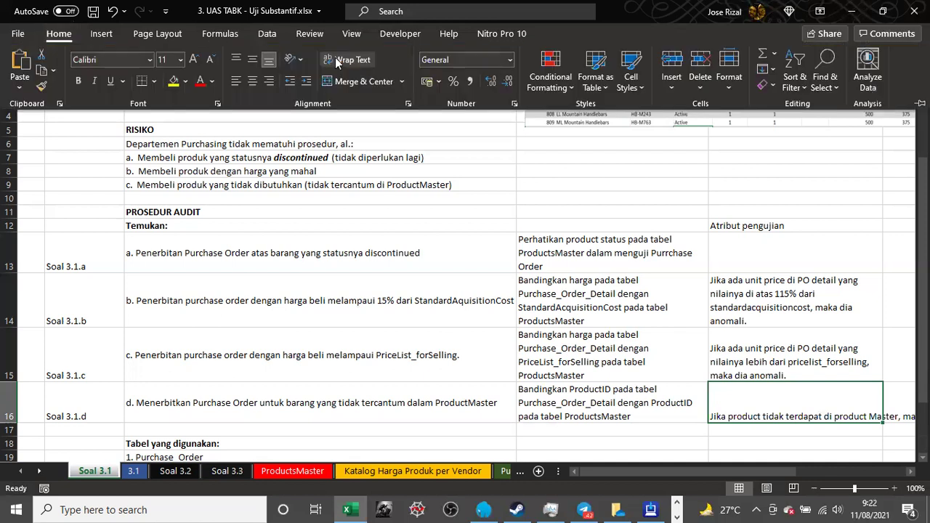
click(335, 60)
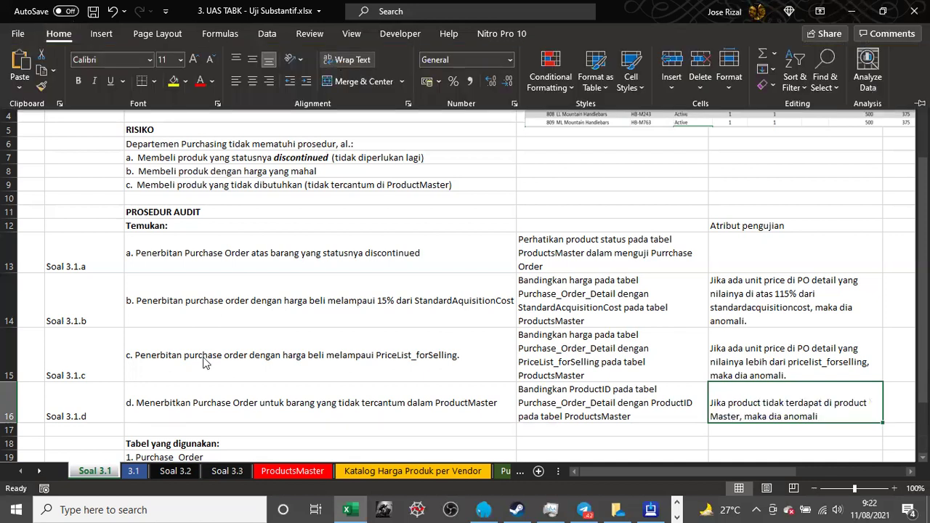
- On the 3.1 sheet, add a new table column headed 3.1.d in cell P1, beside 3.1.c
click(136, 470)
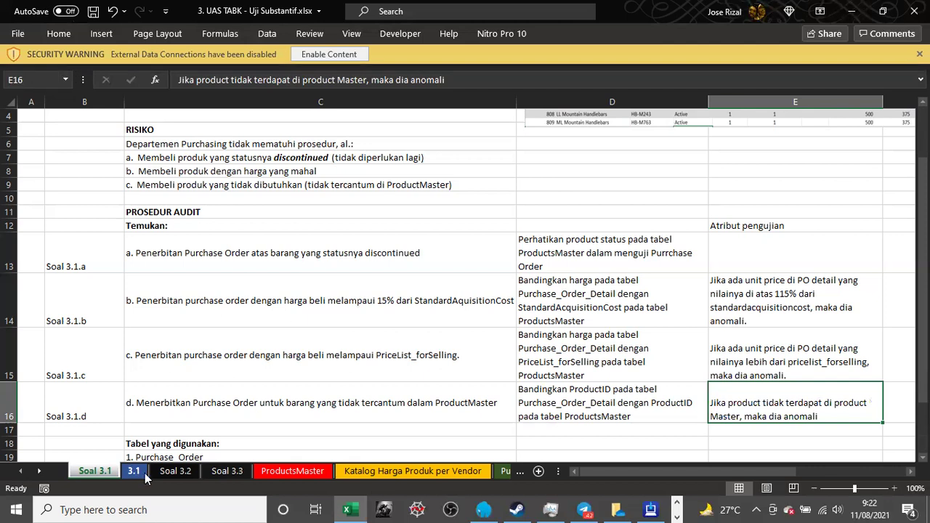
click(298, 319)
click(133, 472)
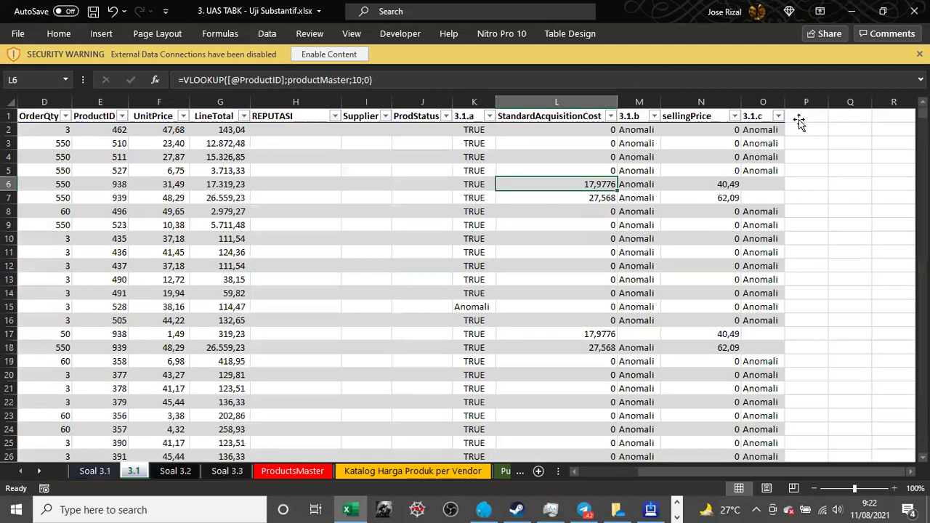
click(800, 120)
text(3.1)
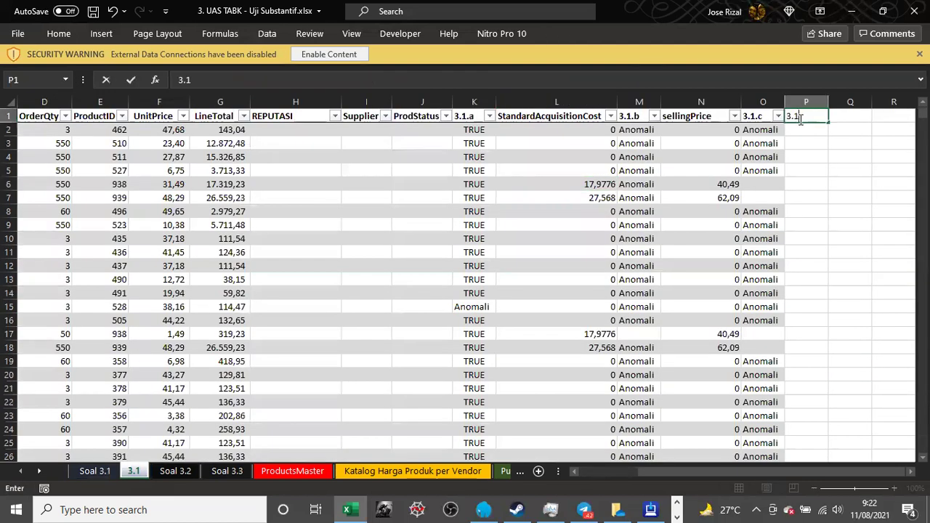
text(.d)
key(Return)
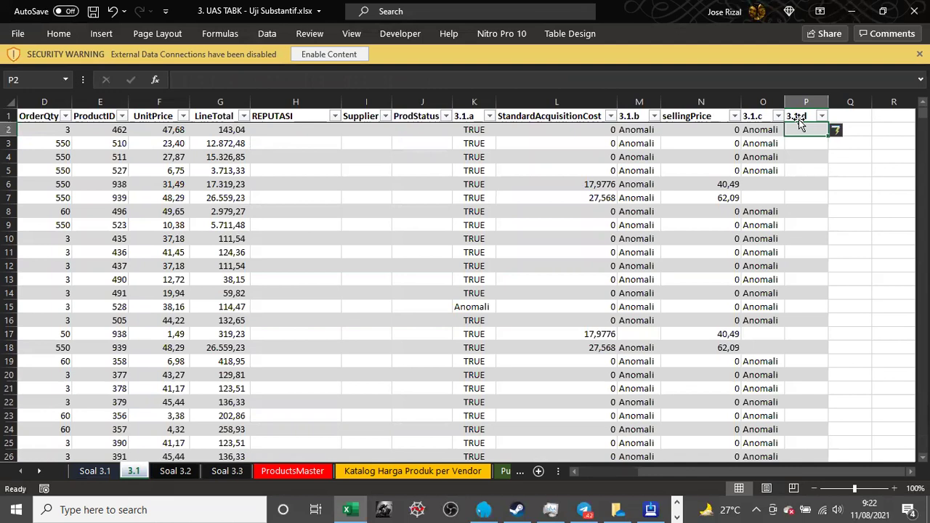
text(=vlookup)
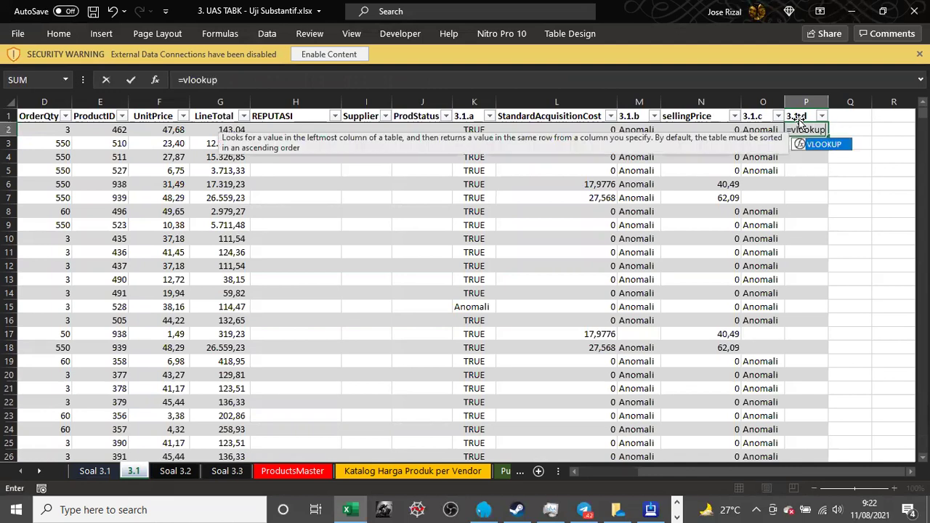
text(()
key(Left)
key(Left)
key(Left)
key(Left)
key(Left)
key(Left)
key(Left)
key(Left)
key(Left)
key(Left)
key(Left)
text(;)
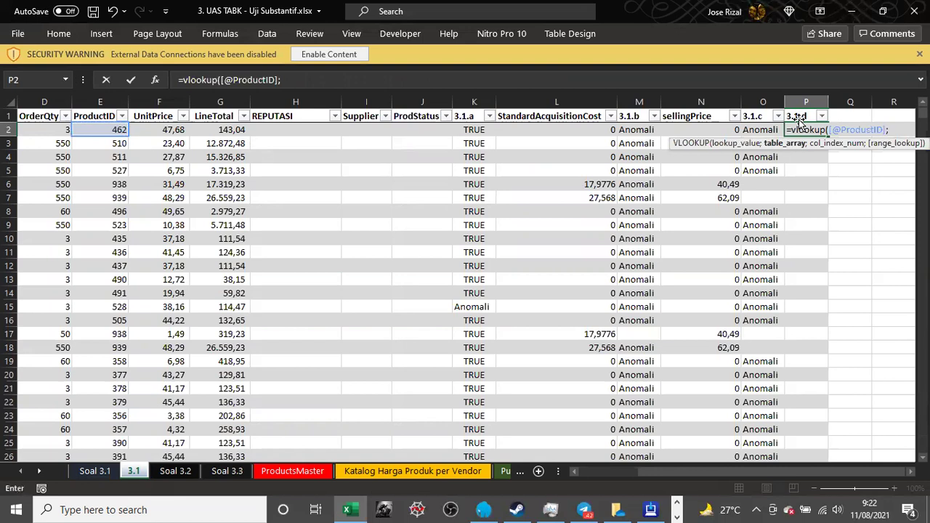
text(pro)
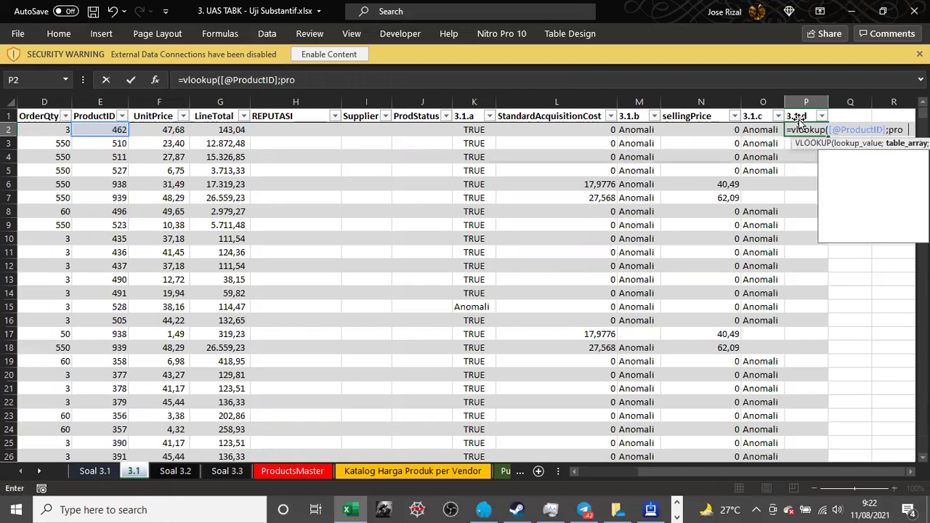
text(ductmaster;1;0)
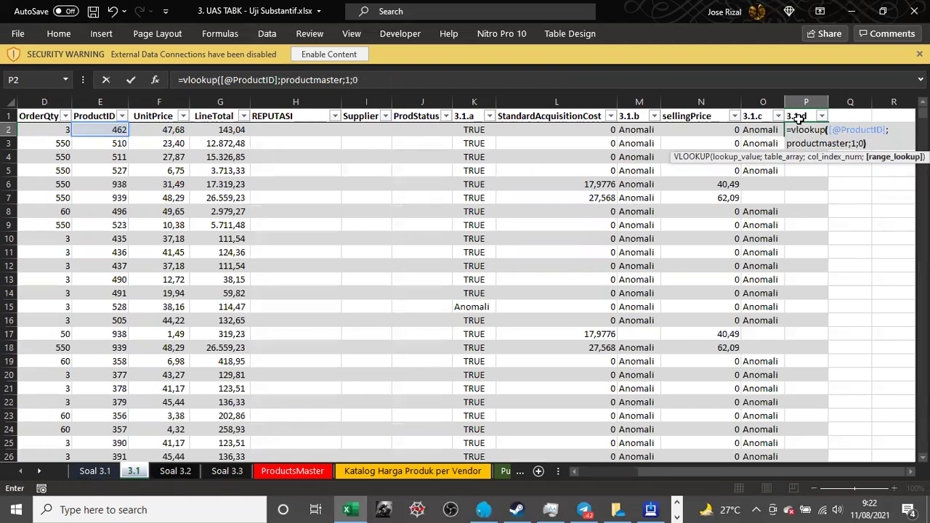
key(Return)
key(Up)
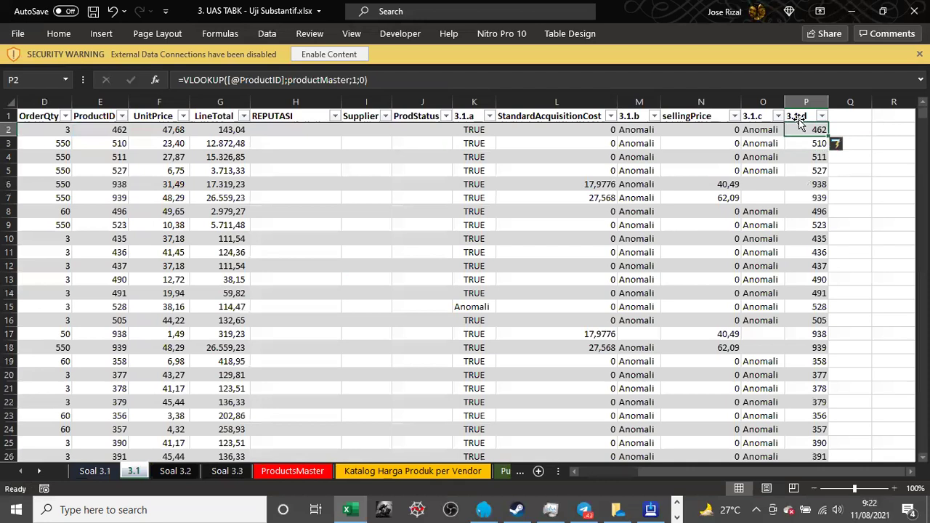
key(F2)
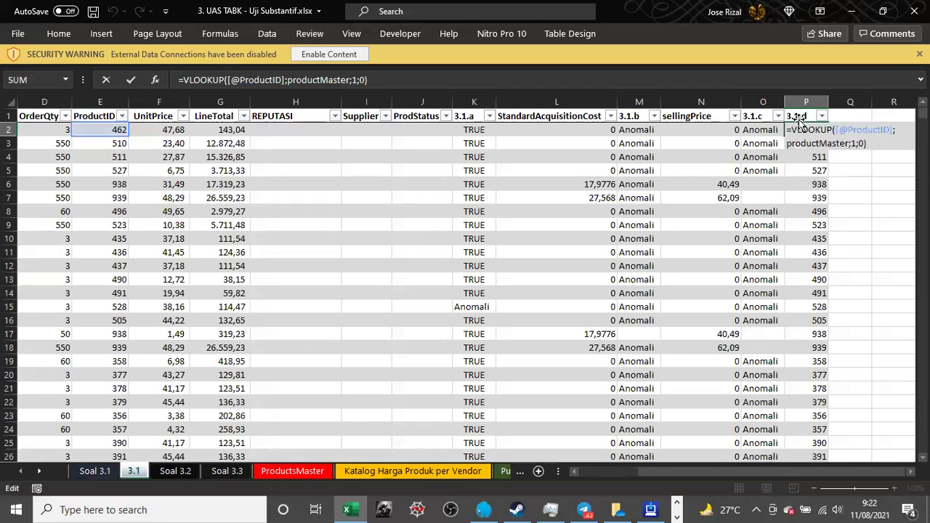
text(isn)
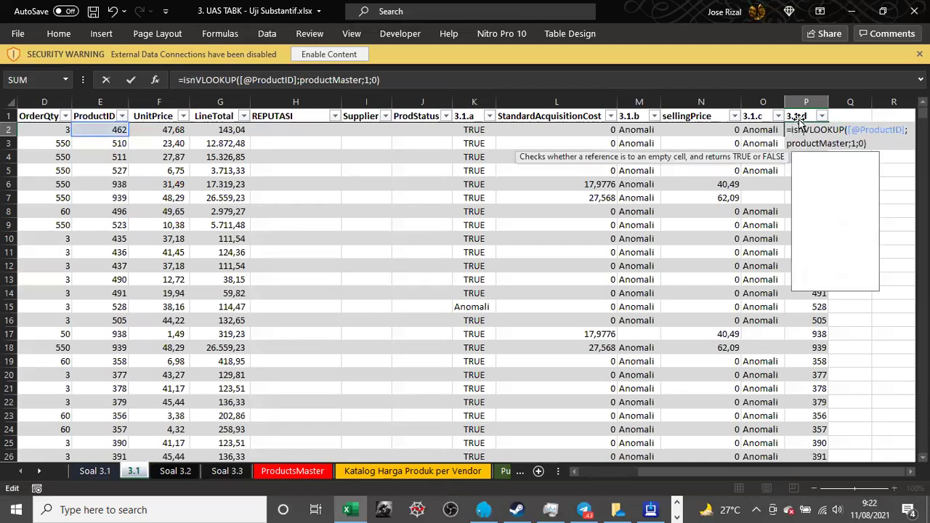
text(a)
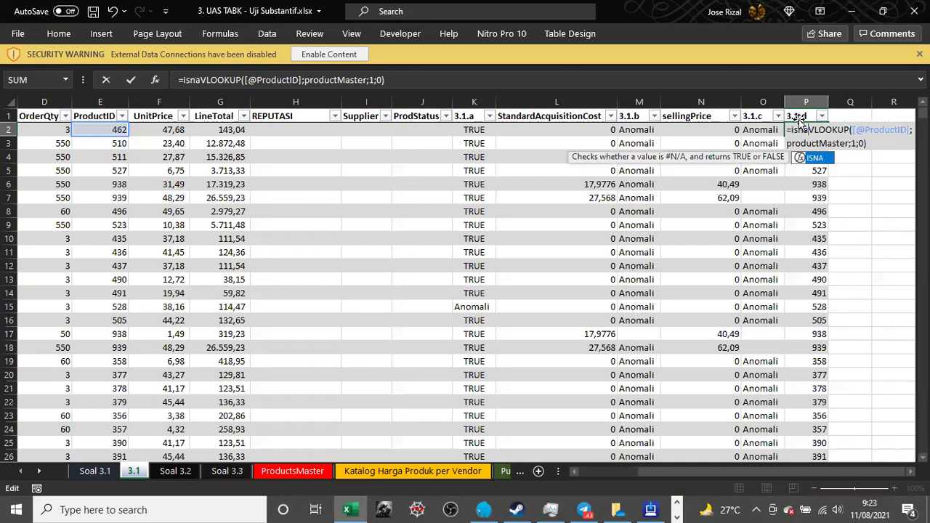
text(()
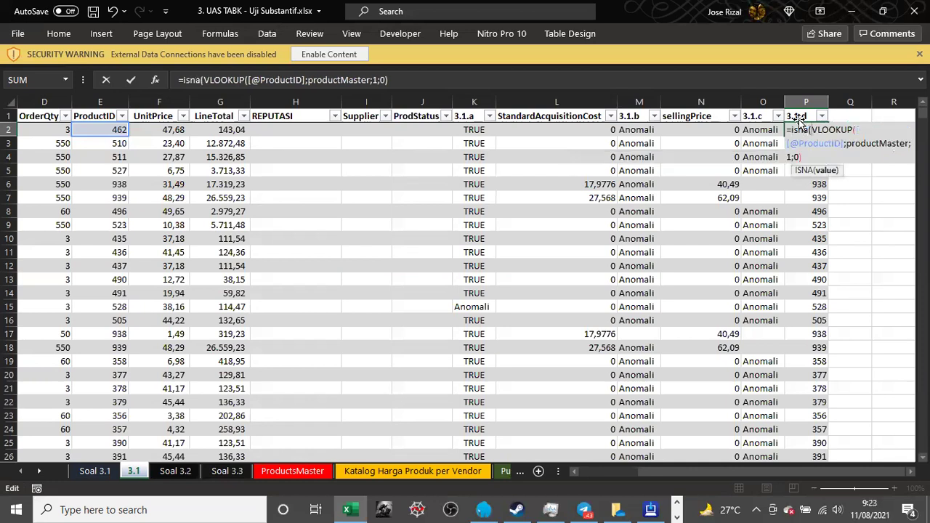
key(Left)
key(Left)
key(Right)
key(Right)
key(BackSpace)
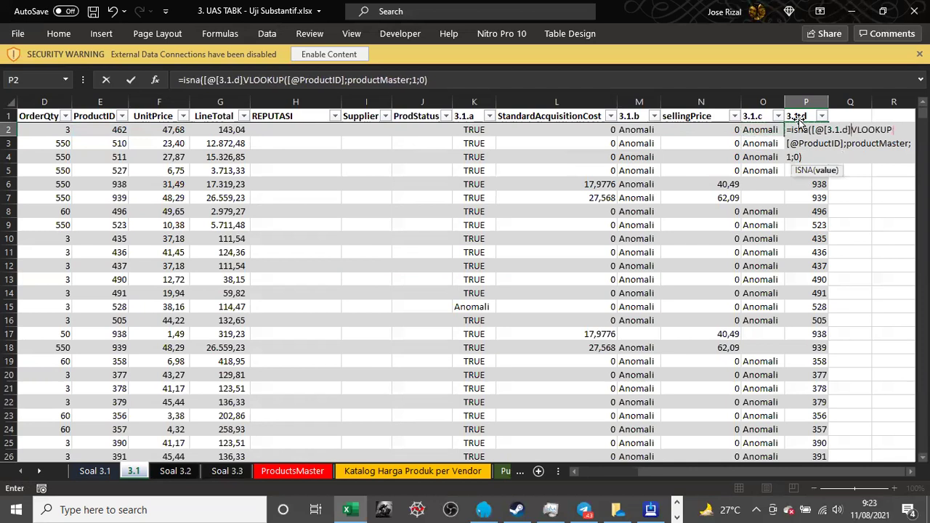
key(BackSpace)
key(BackSpace)
key(BackSpace)
key(BackSpace)
key(BackSpace)
key(BackSpace)
key(BackSpace)
key(BackSpace)
key(BackSpace)
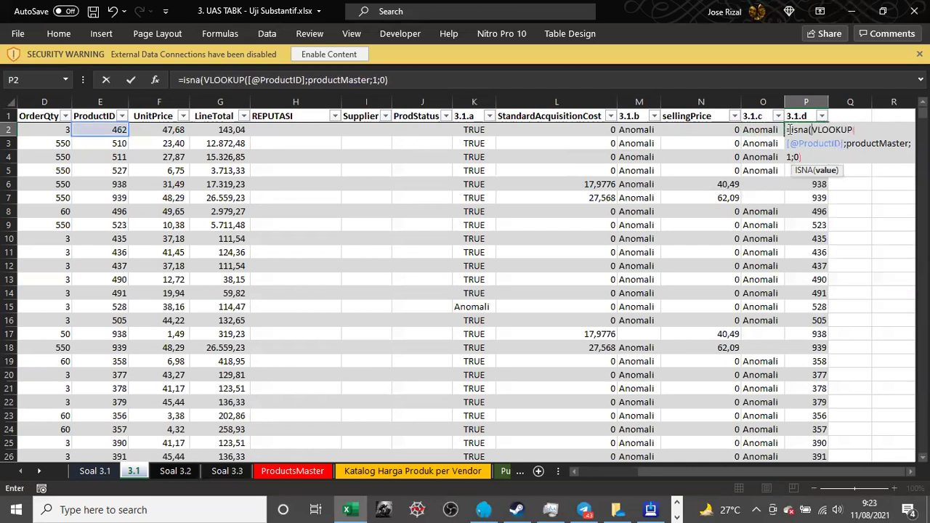
click(788, 129)
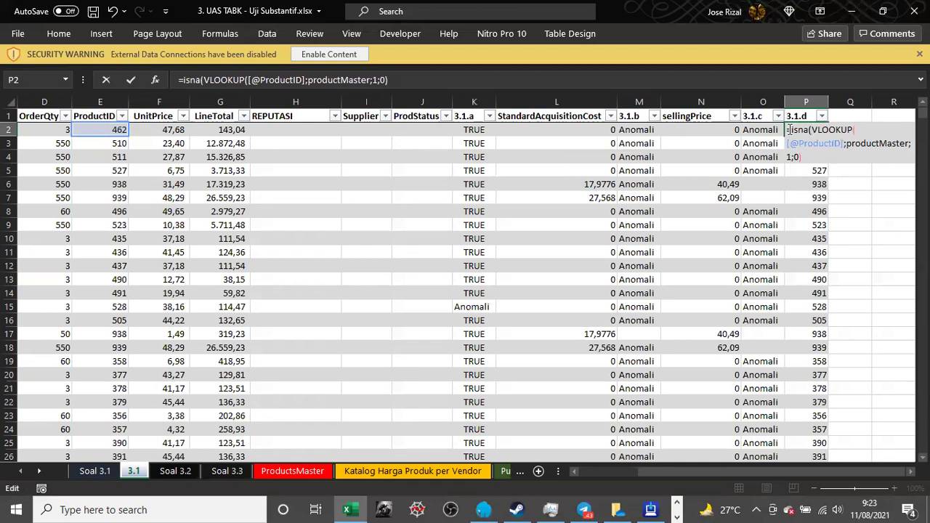
text(if()
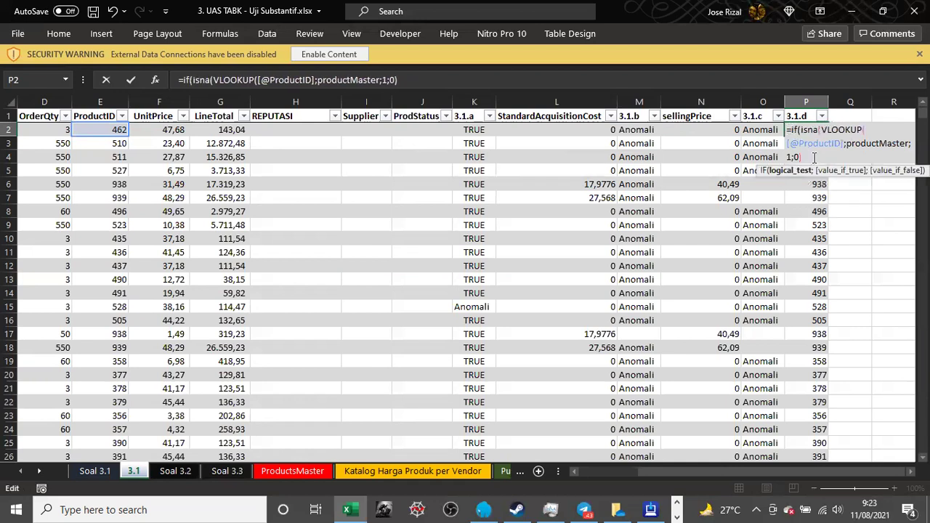
text())
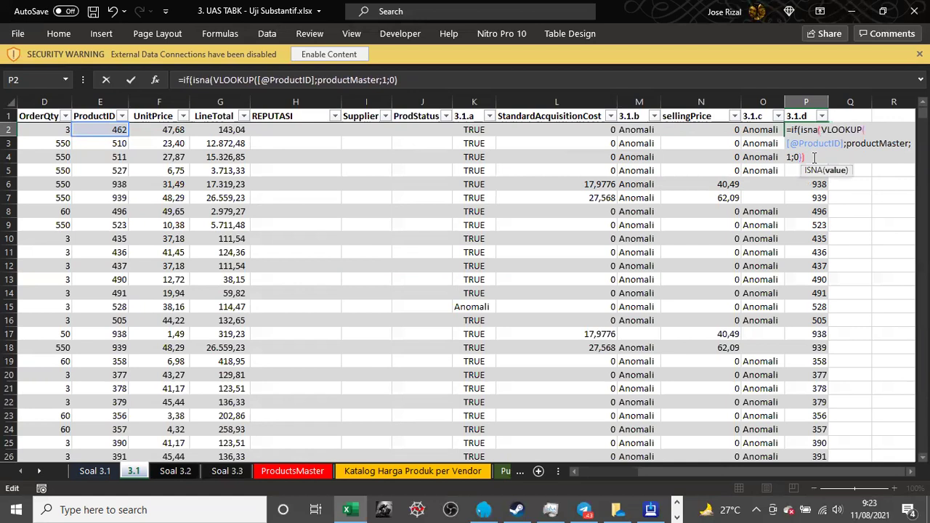
text();"Anom)
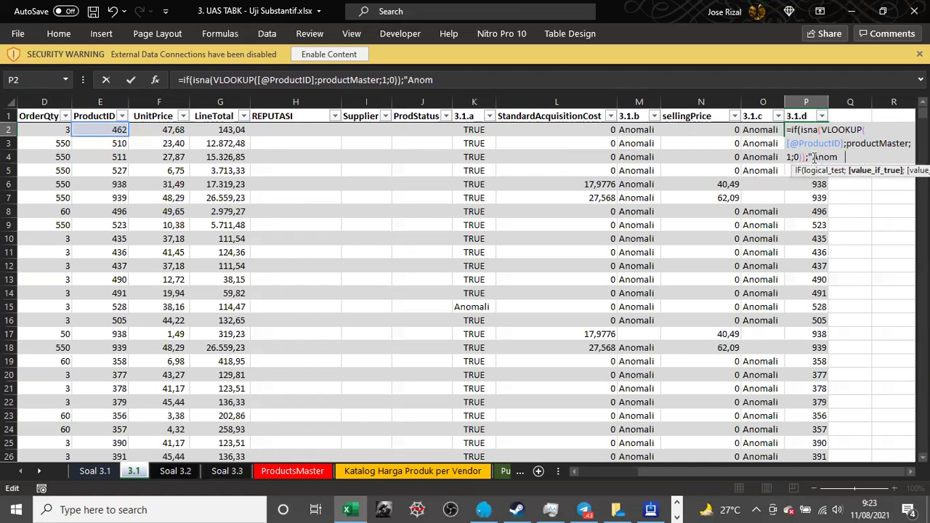
text(ali";"")
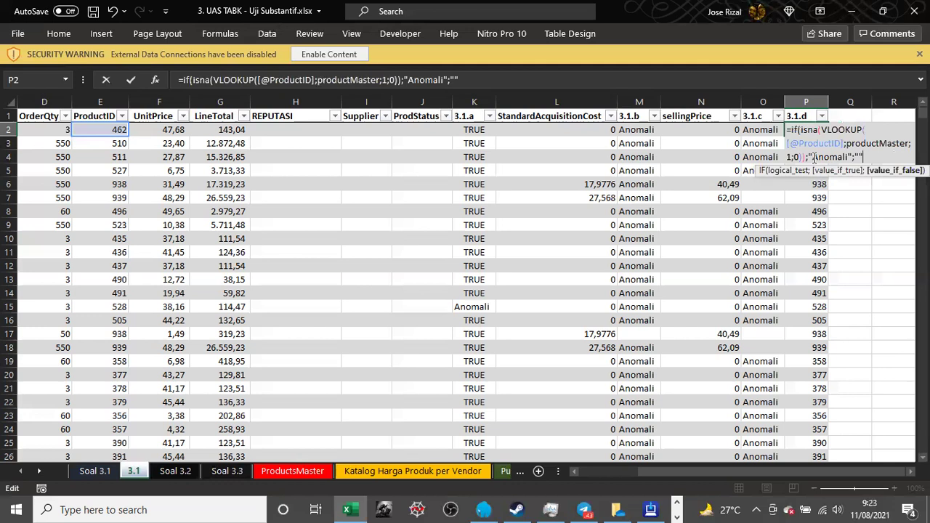
key(Return)
- Check which distinct values the 3.1.d column offers for filtering, without applying a filter
click(821, 116)
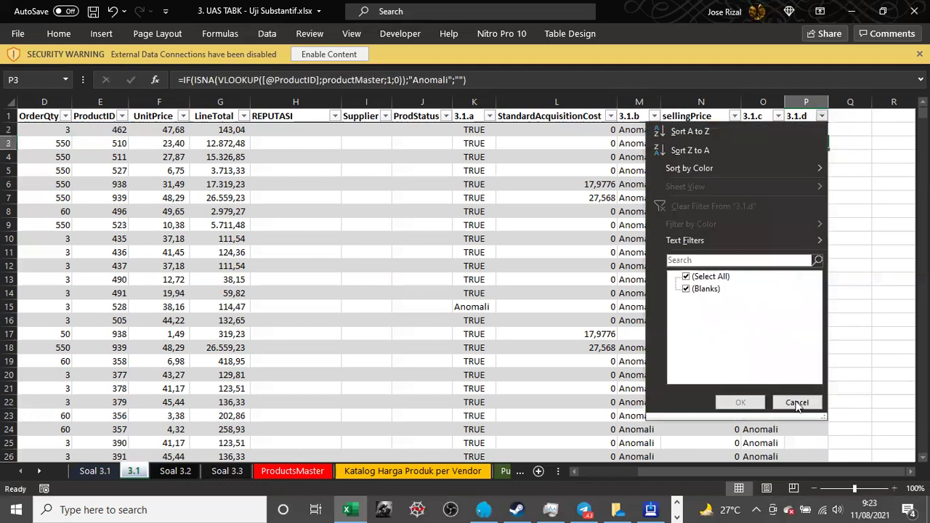
click(797, 403)
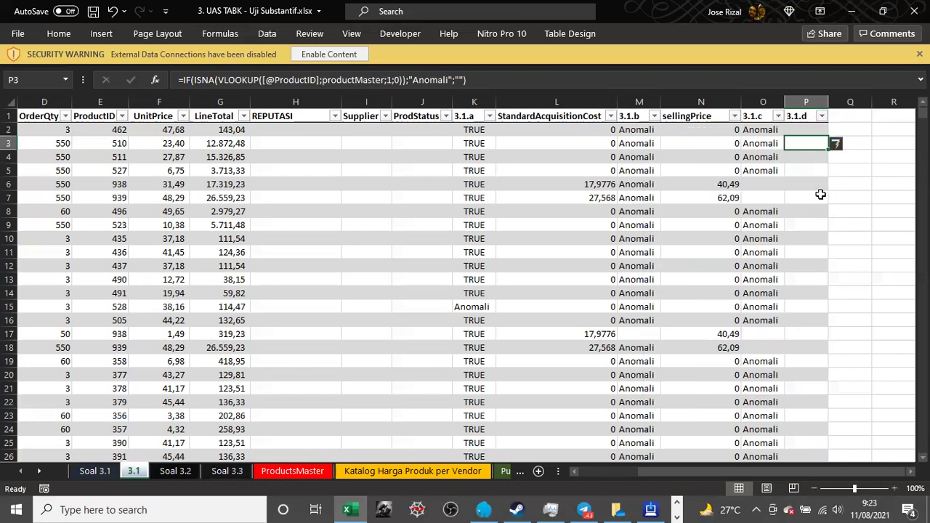
click(820, 194)
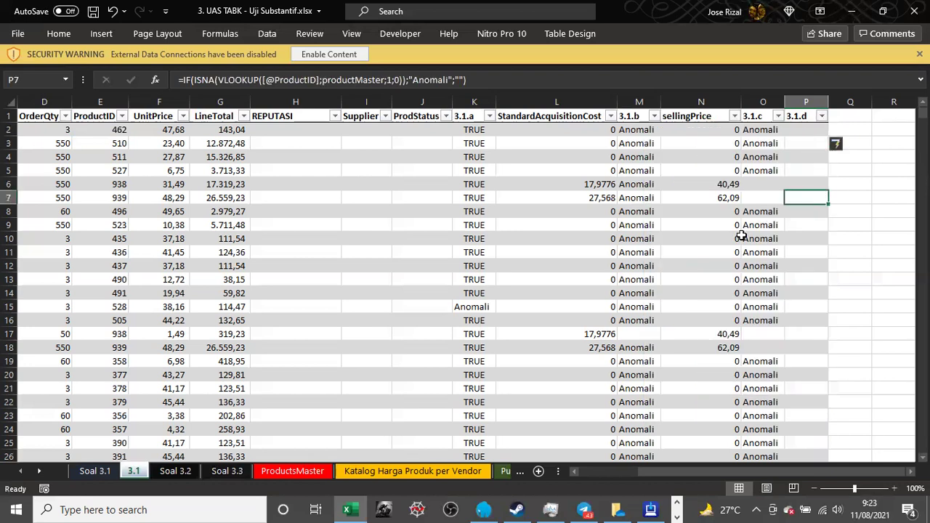